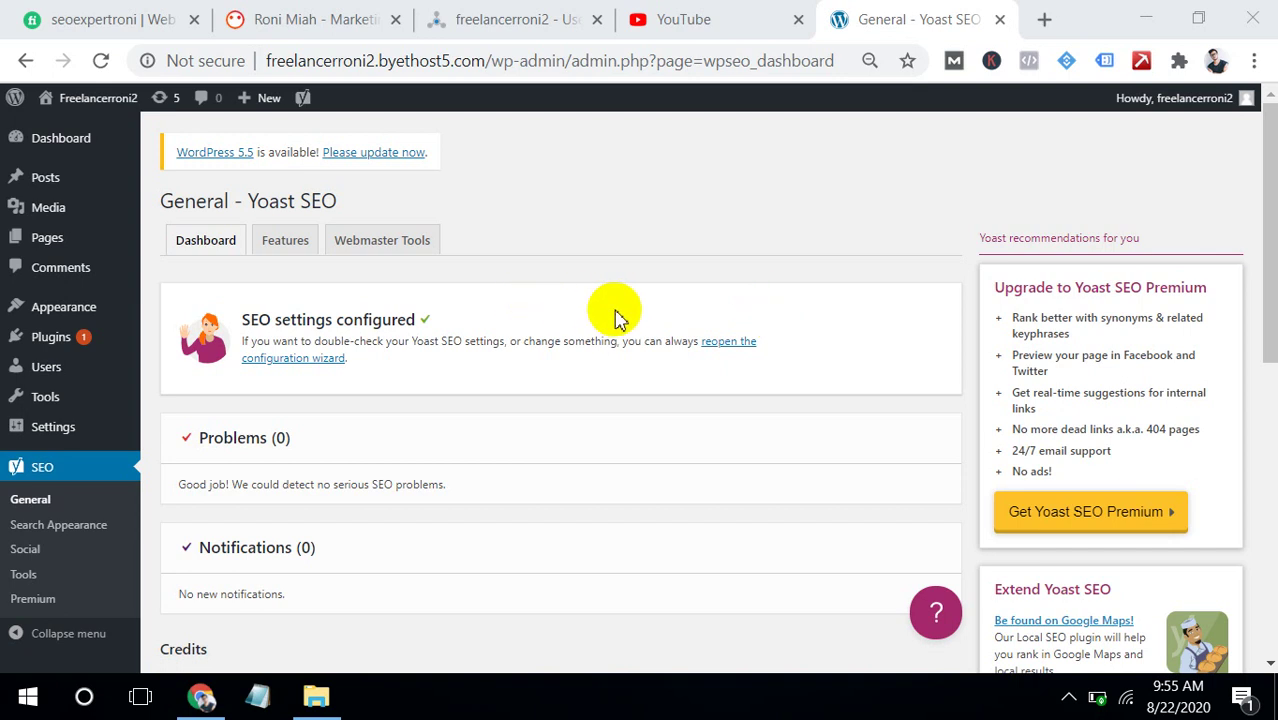
Review the problems and notifications sections on the Yoast SEO general dashboard
{"action": "left_click", "coordinate": [108, 458]}
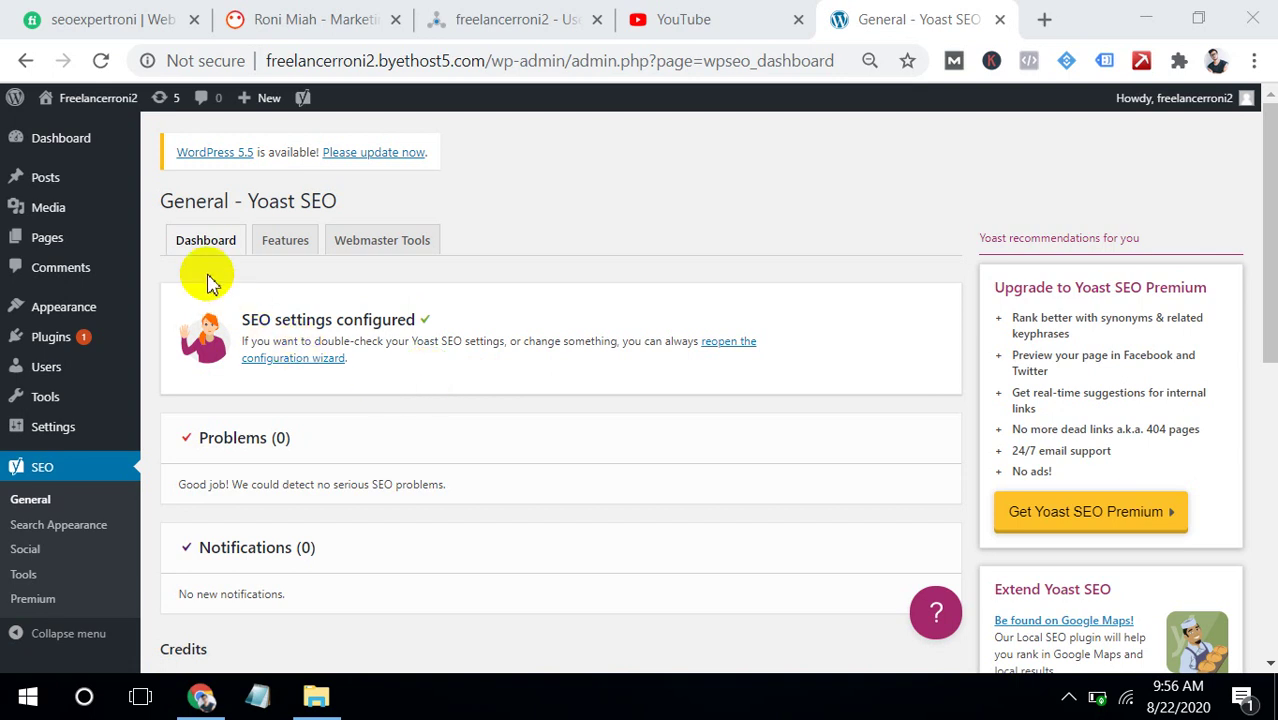
{"action": "left_click_drag", "start_coordinate": [180, 437], "coordinate": [376, 494]}
{"action": "left_click_drag", "start_coordinate": [188, 537], "coordinate": [419, 603]}
{"action": "left_click_drag", "start_coordinate": [1266, 245], "coordinate": [1258, 194]}
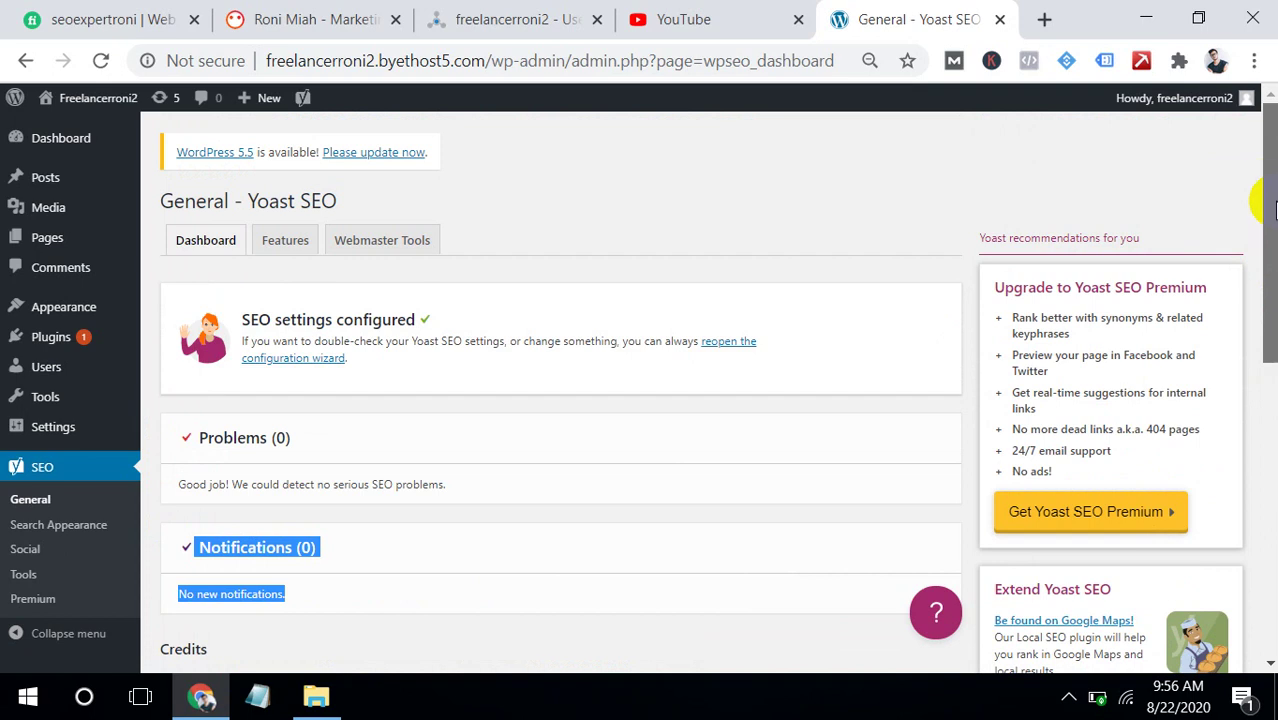
Review the Yoast SEO feature toggles and save the feature settings as they are
{"action": "left_click", "coordinate": [298, 250]}
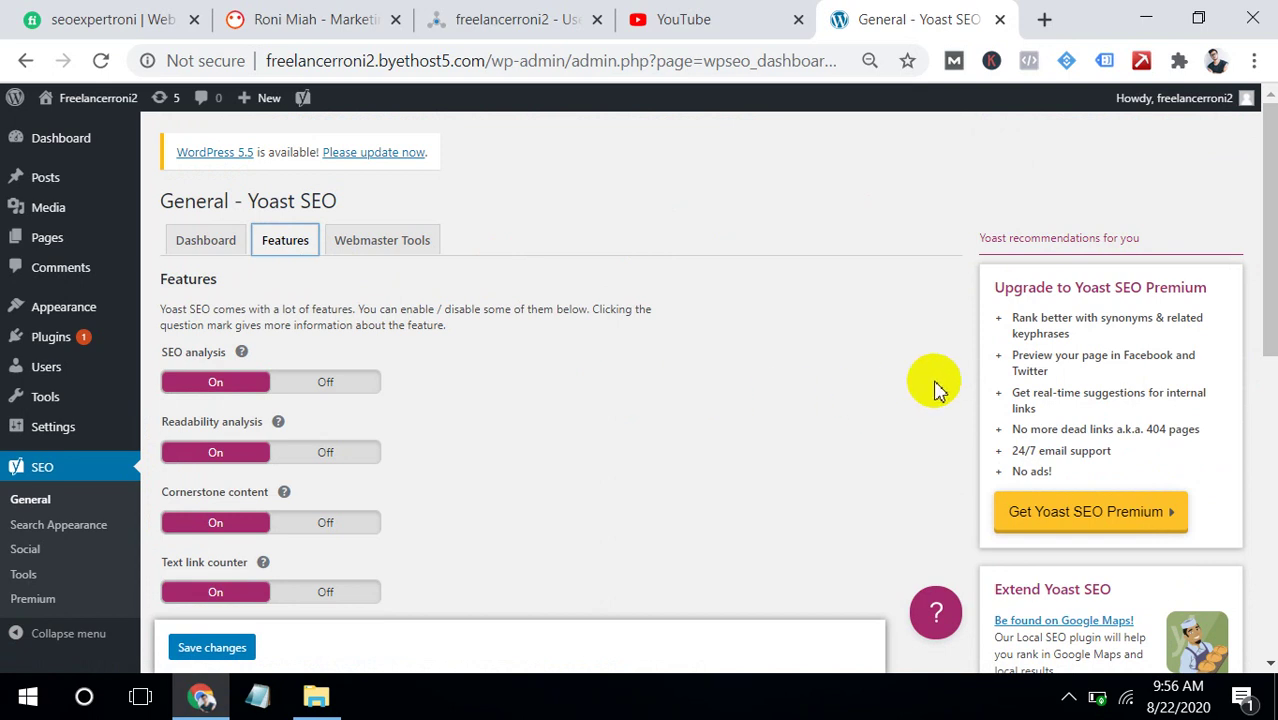
{"action": "left_click_drag", "start_coordinate": [1268, 293], "coordinate": [1268, 509]}
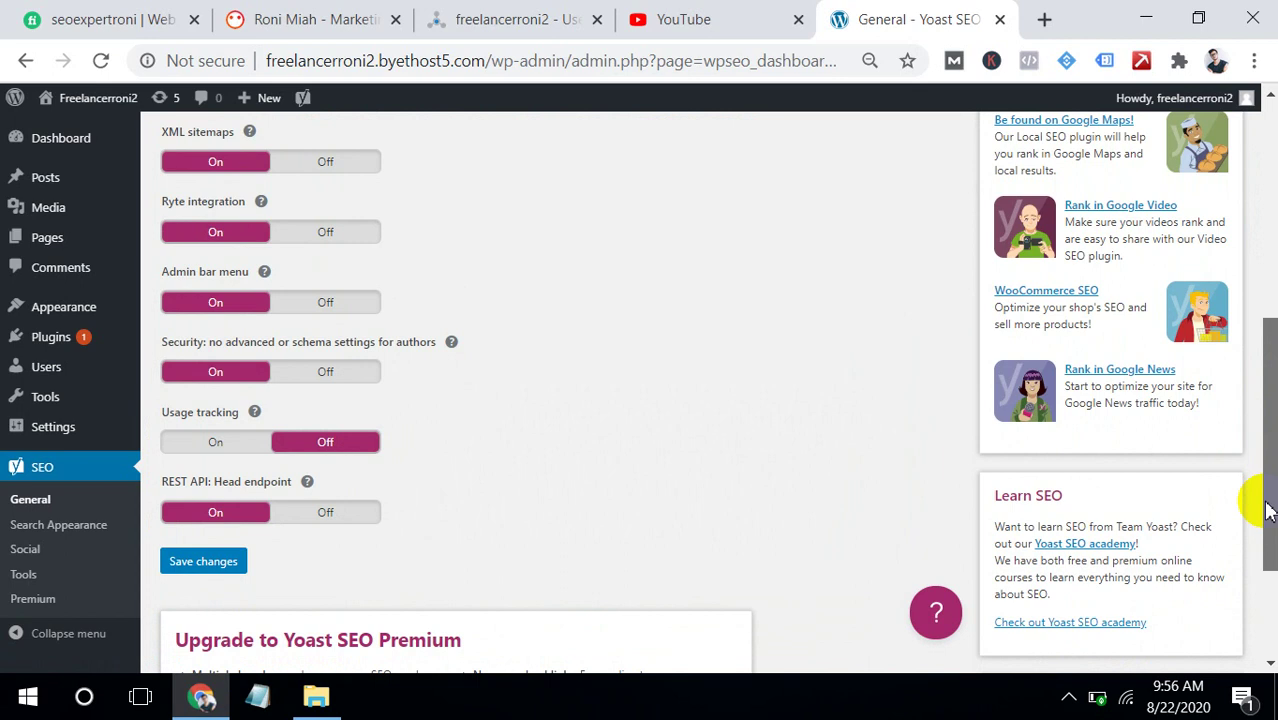
{"action": "left_click_drag", "start_coordinate": [1268, 510], "coordinate": [1261, 513]}
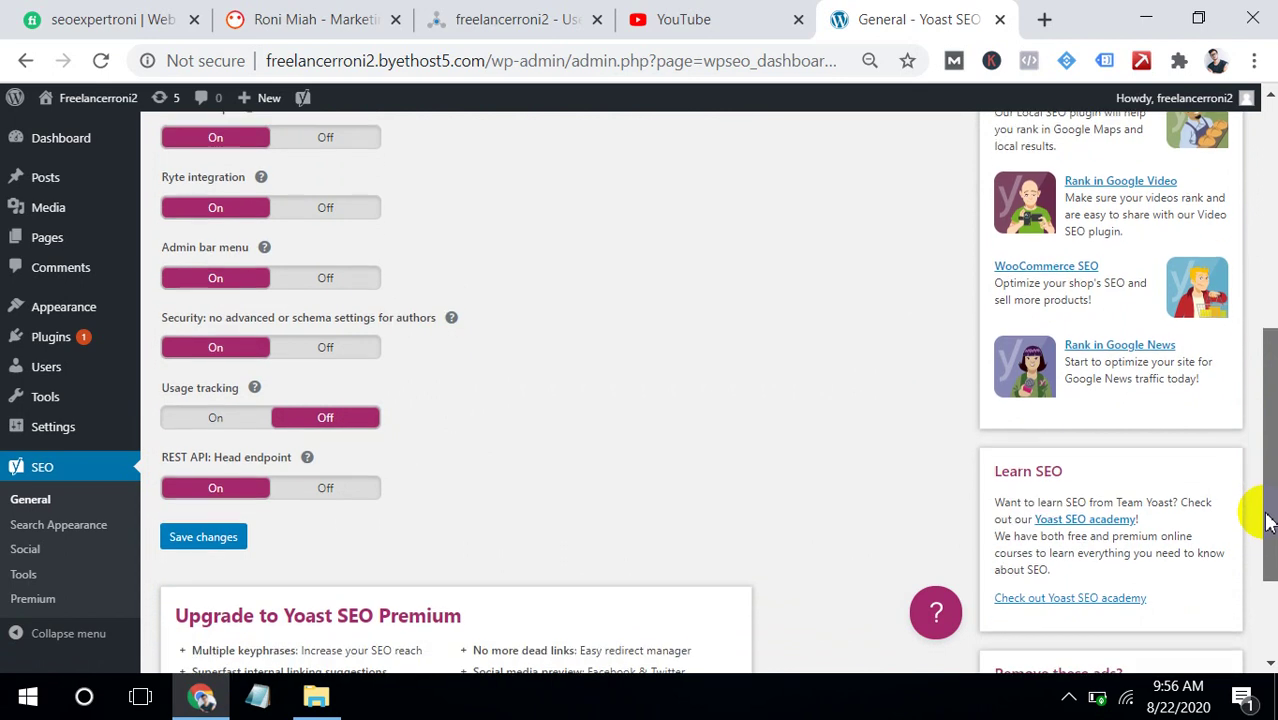
{"action": "left_click", "coordinate": [228, 535]}
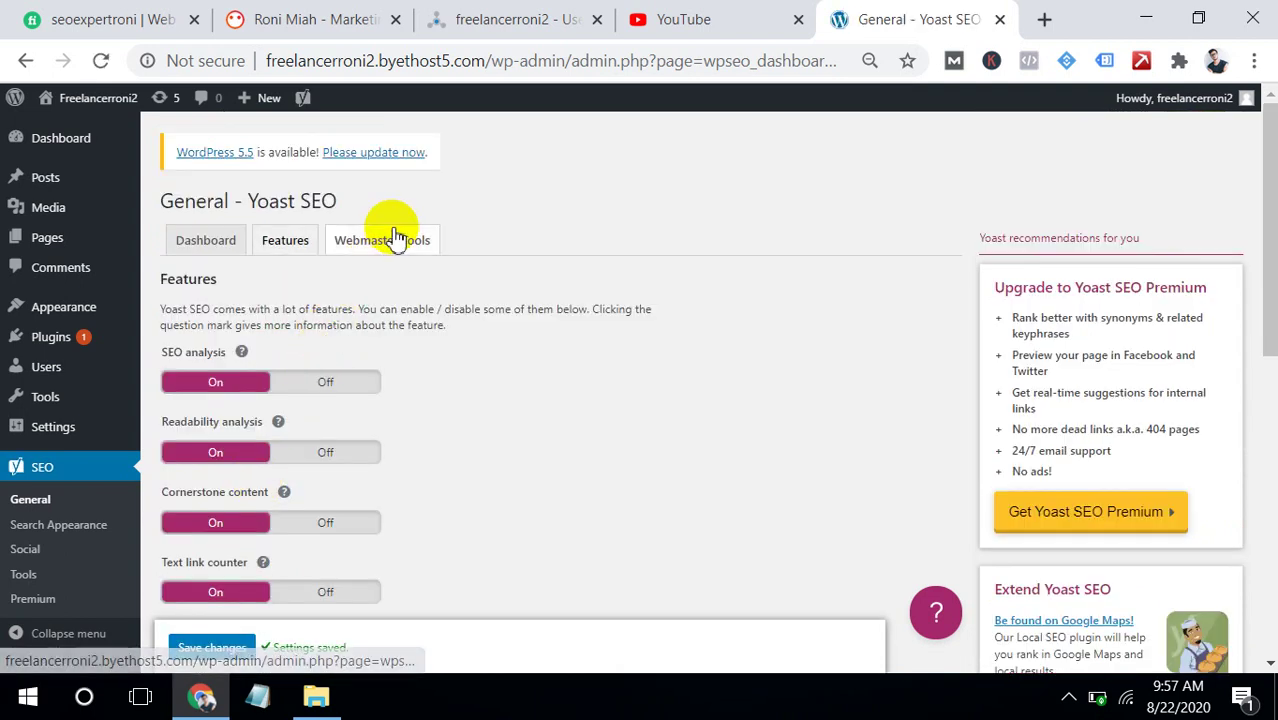
View the Webmaster Tools verification fields and open the Yoast Search Appearance settings
{"action": "left_click", "coordinate": [396, 238]}
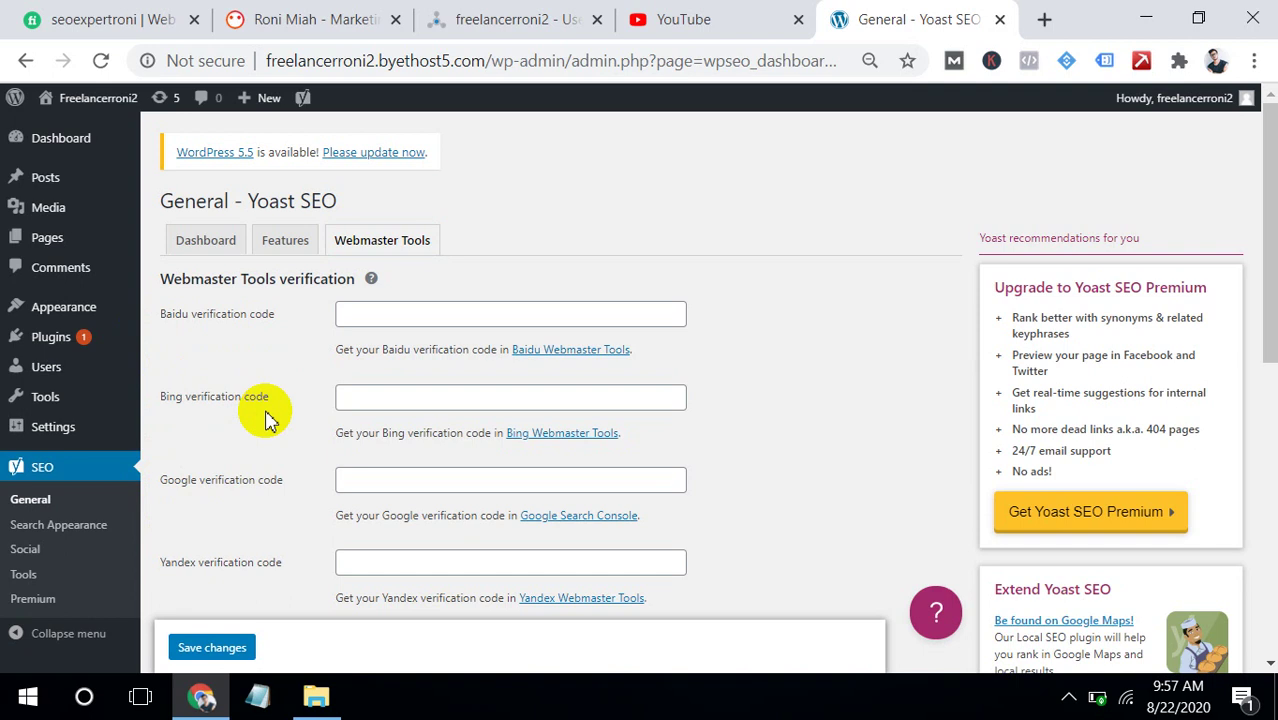
{"action": "left_click", "coordinate": [70, 537]}
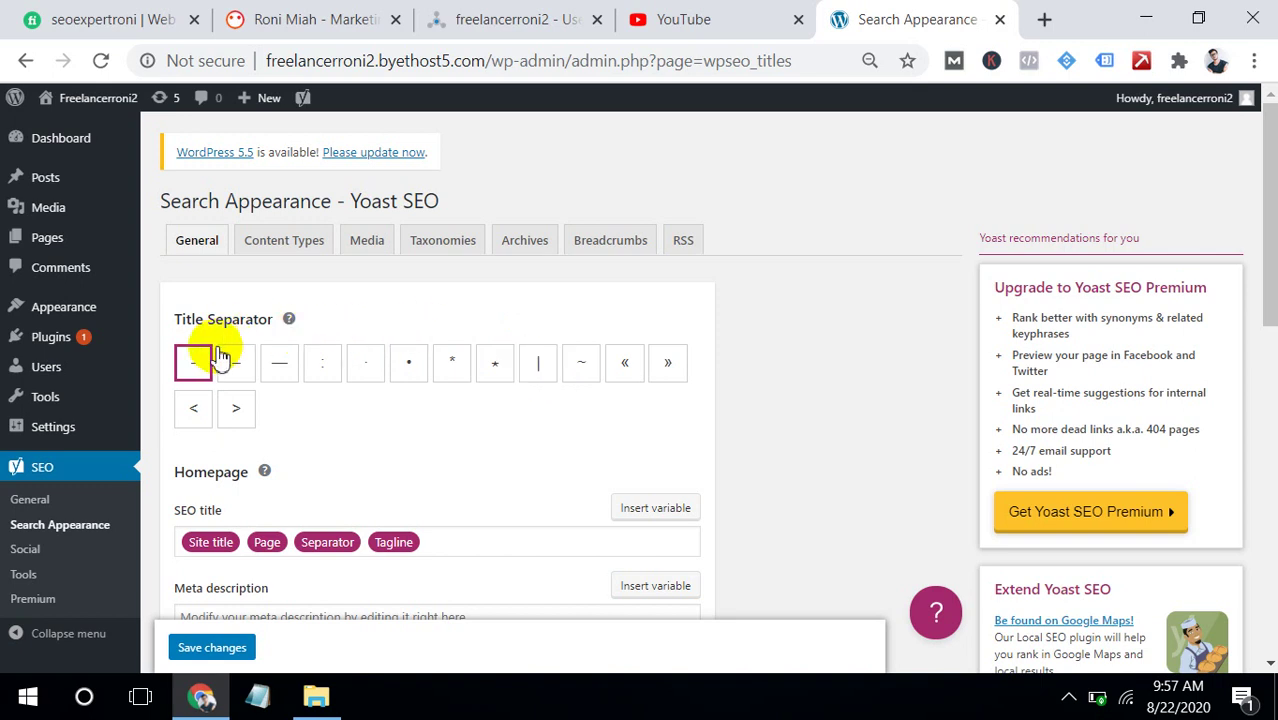
Open the live WordPress site in a new browser tab and switch to it
{"action": "left_click", "coordinate": [117, 117]}
{"action": "mouse_move", "coordinate": [117, 117]}
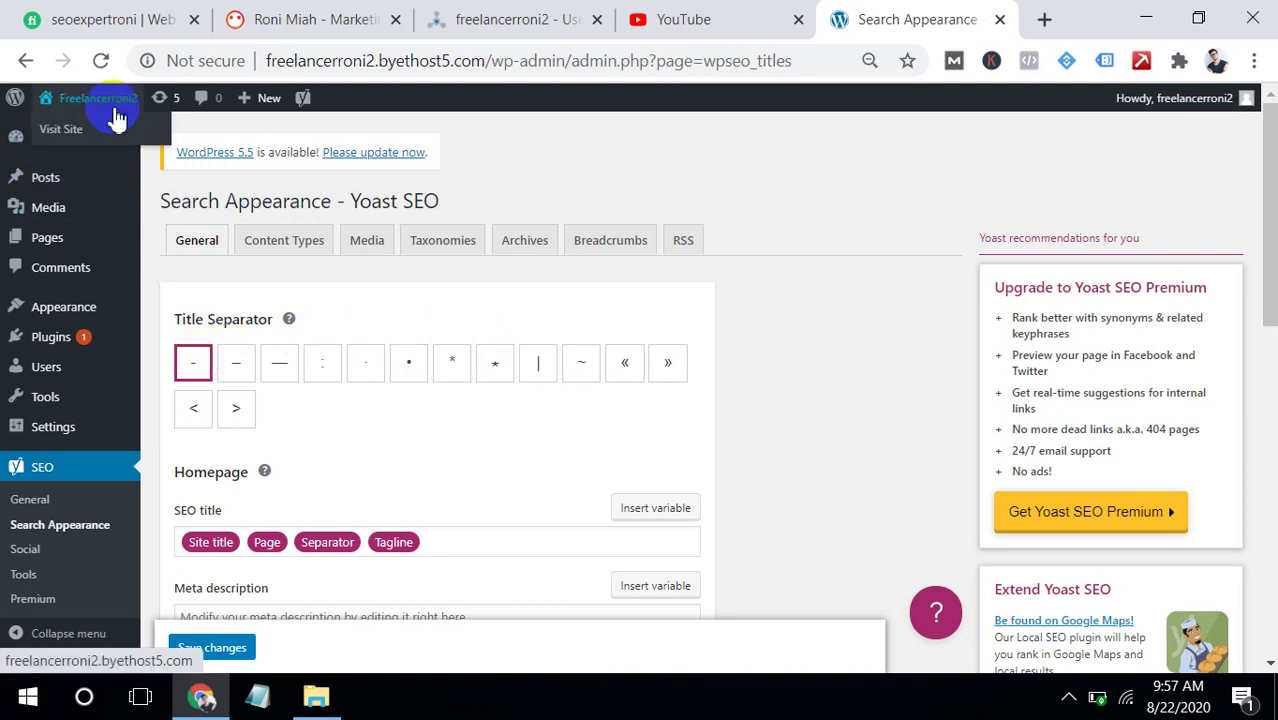
{"action": "right_click", "coordinate": [98, 128]}
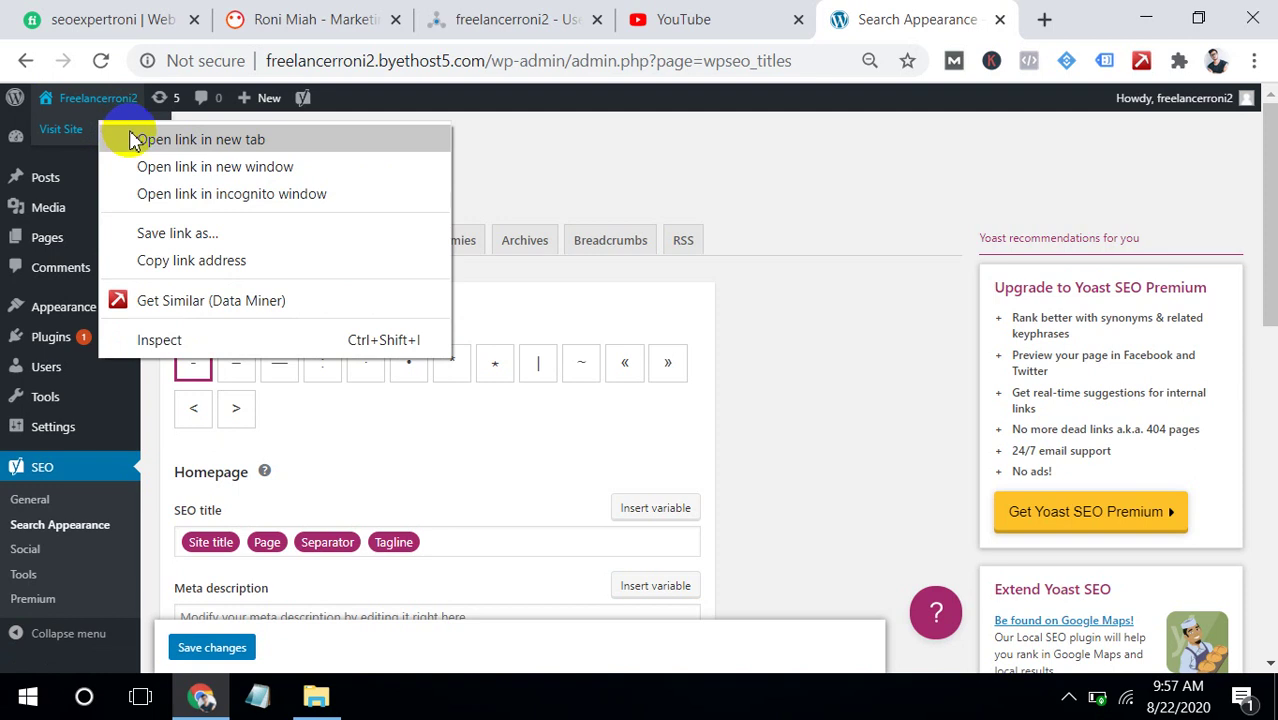
{"action": "left_click", "coordinate": [130, 140]}
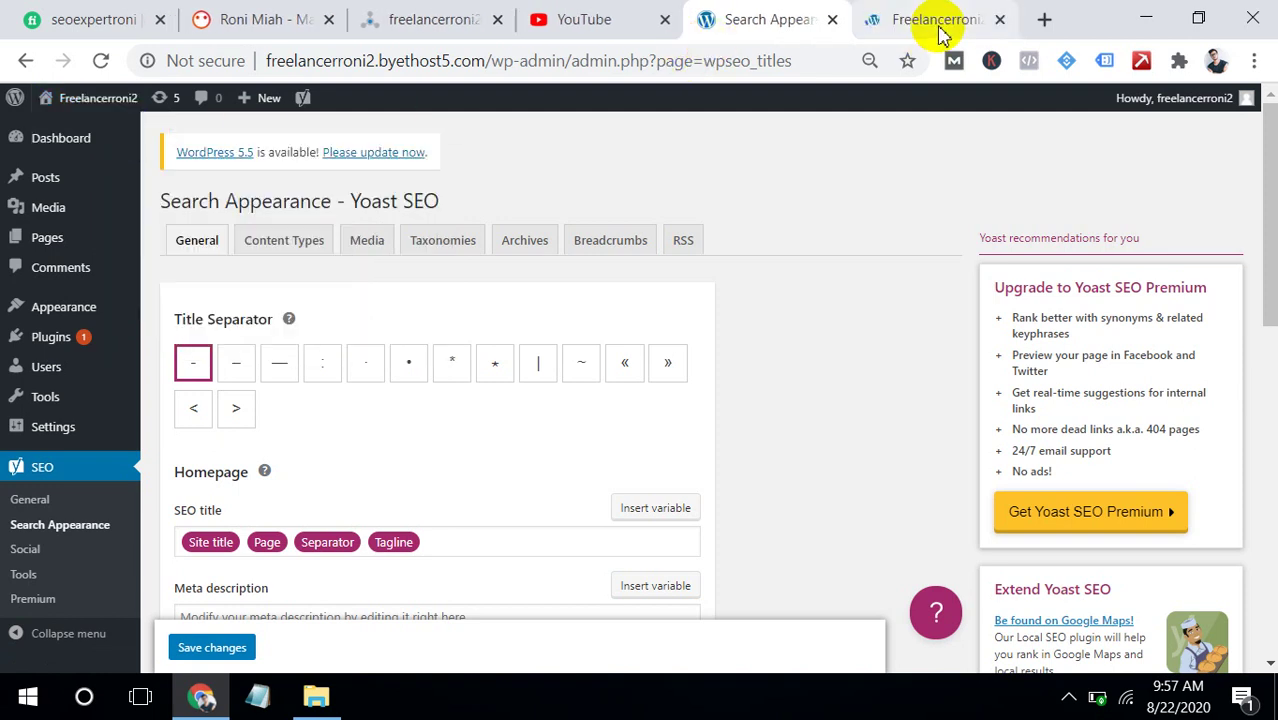
{"action": "left_click", "coordinate": [938, 30]}
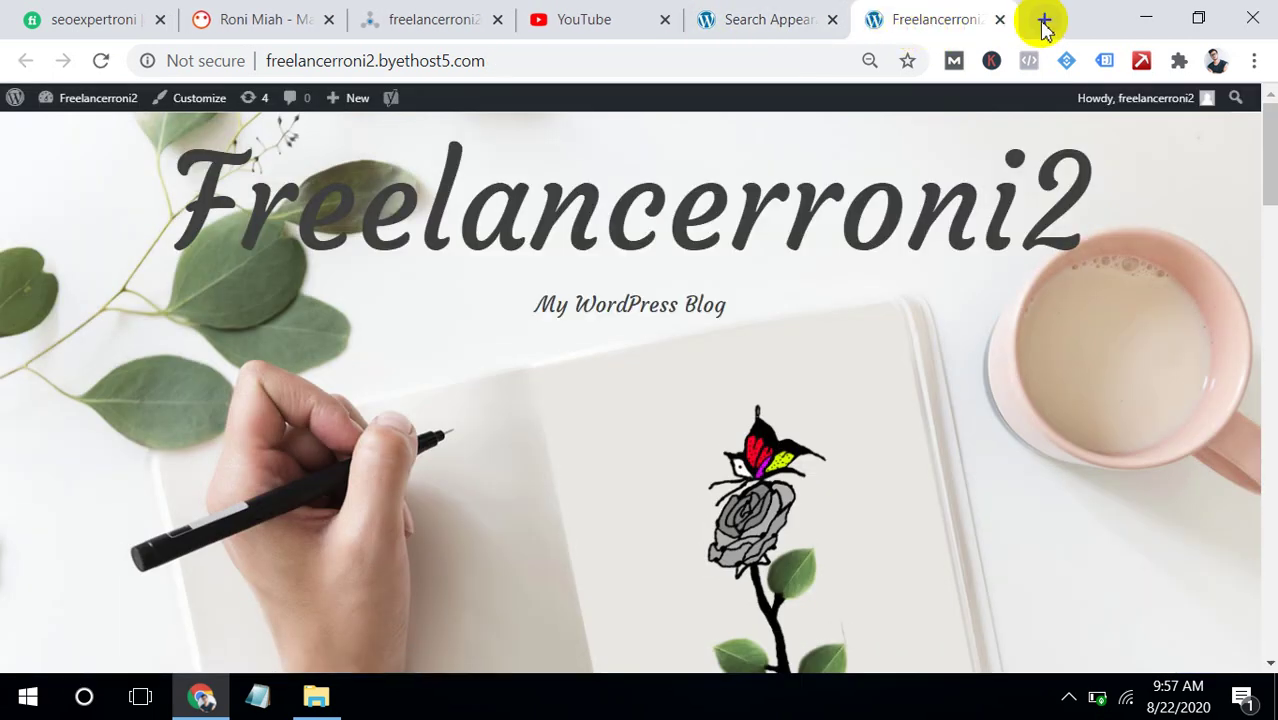
Close the YouTube tab and the user profile tab, and return to the Search Appearance settings
{"action": "left_click", "coordinate": [664, 22]}
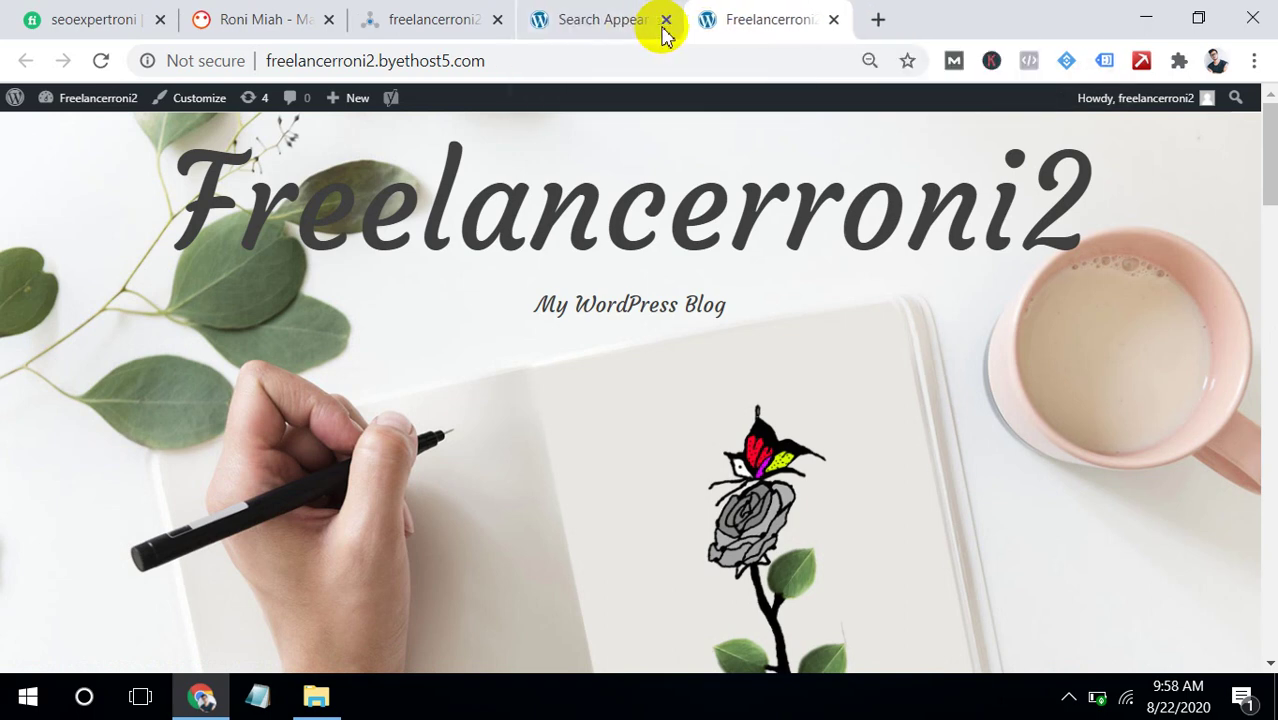
{"action": "left_click", "coordinate": [498, 20]}
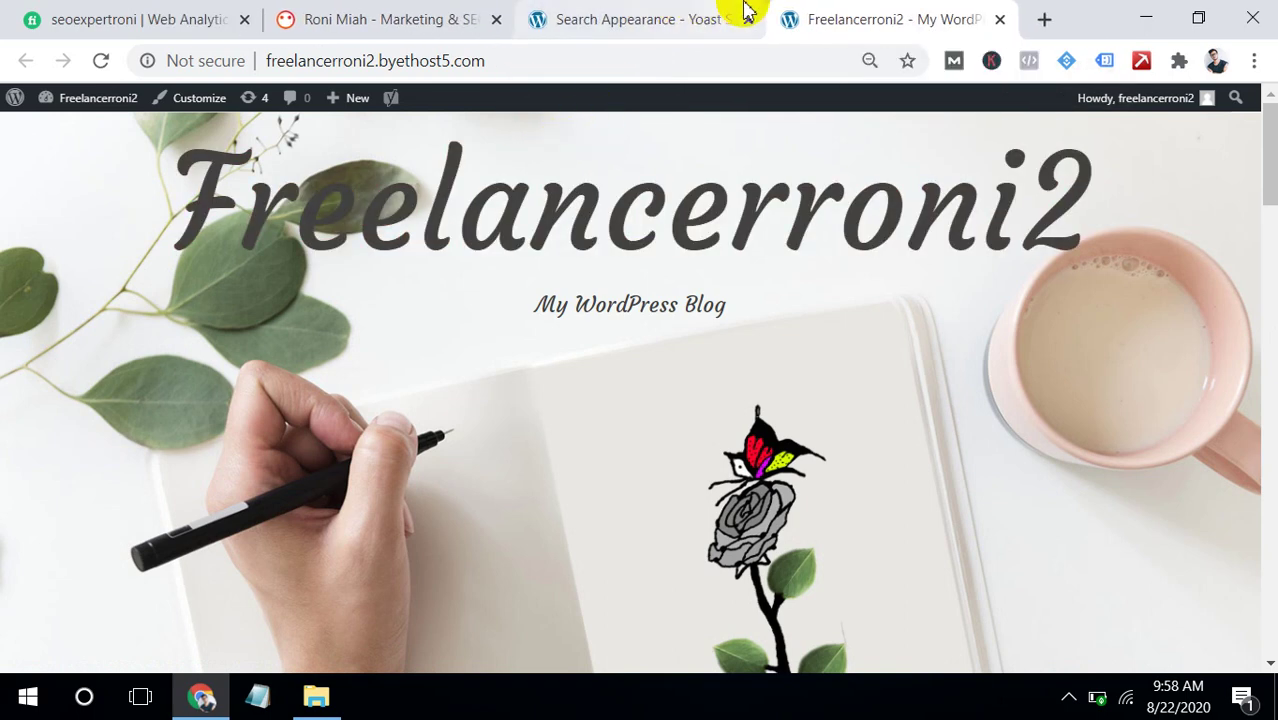
{"action": "mouse_move", "coordinate": [900, 24]}
{"action": "left_mouse_down"}
{"action": "mouse_move", "coordinate": [940, 40]}
{"action": "mouse_move", "coordinate": [921, 32]}
{"action": "left_mouse_up"}
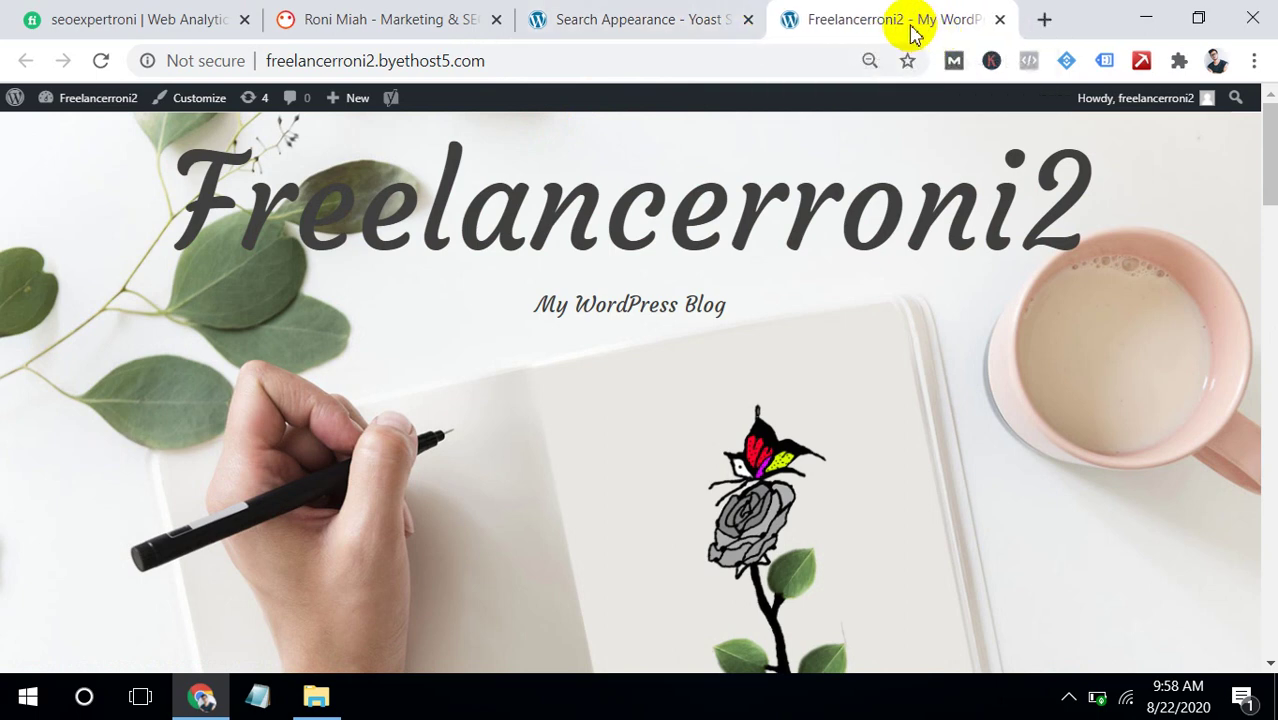
{"action": "left_click", "coordinate": [674, 28]}
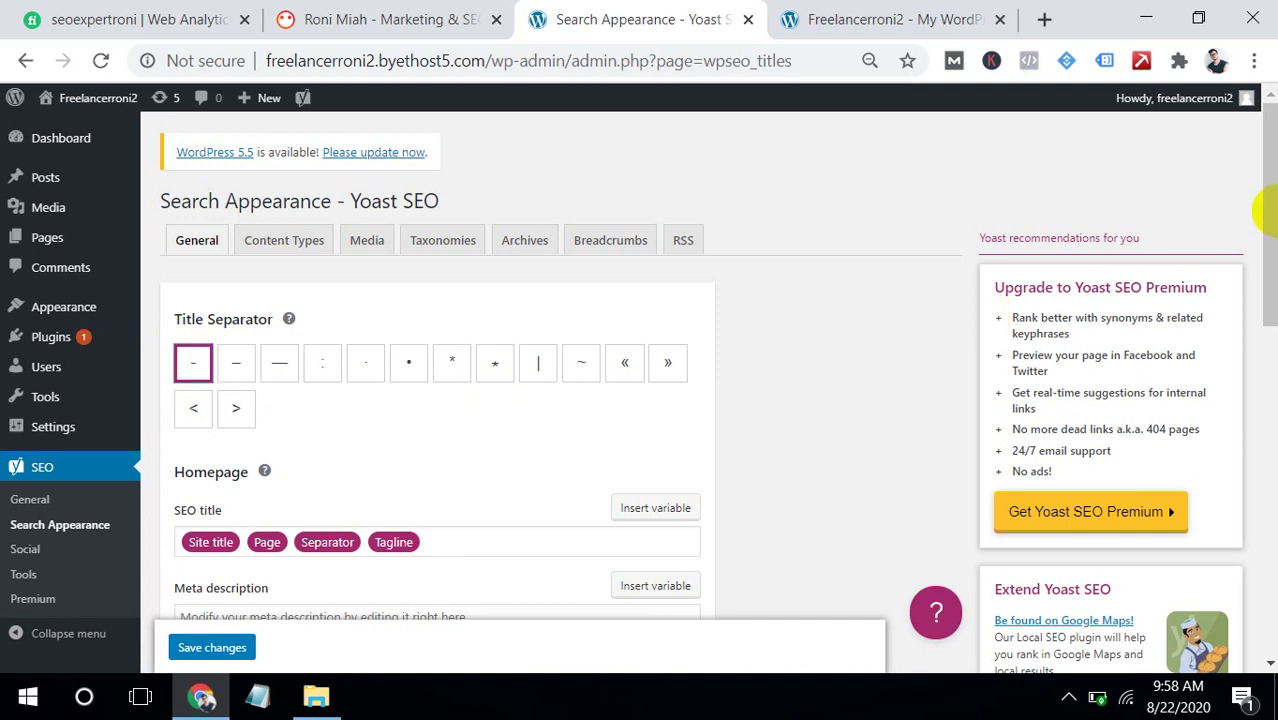
Remove the Tagline variable from the homepage SEO title and place the cursor in the homepage meta description
{"action": "scroll", "coordinate": [1268, 240], "scroll_direction": "down", "scroll_amount": 1}
{"action": "left_click_drag", "start_coordinate": [1270, 268], "coordinate": [1266, 301]}
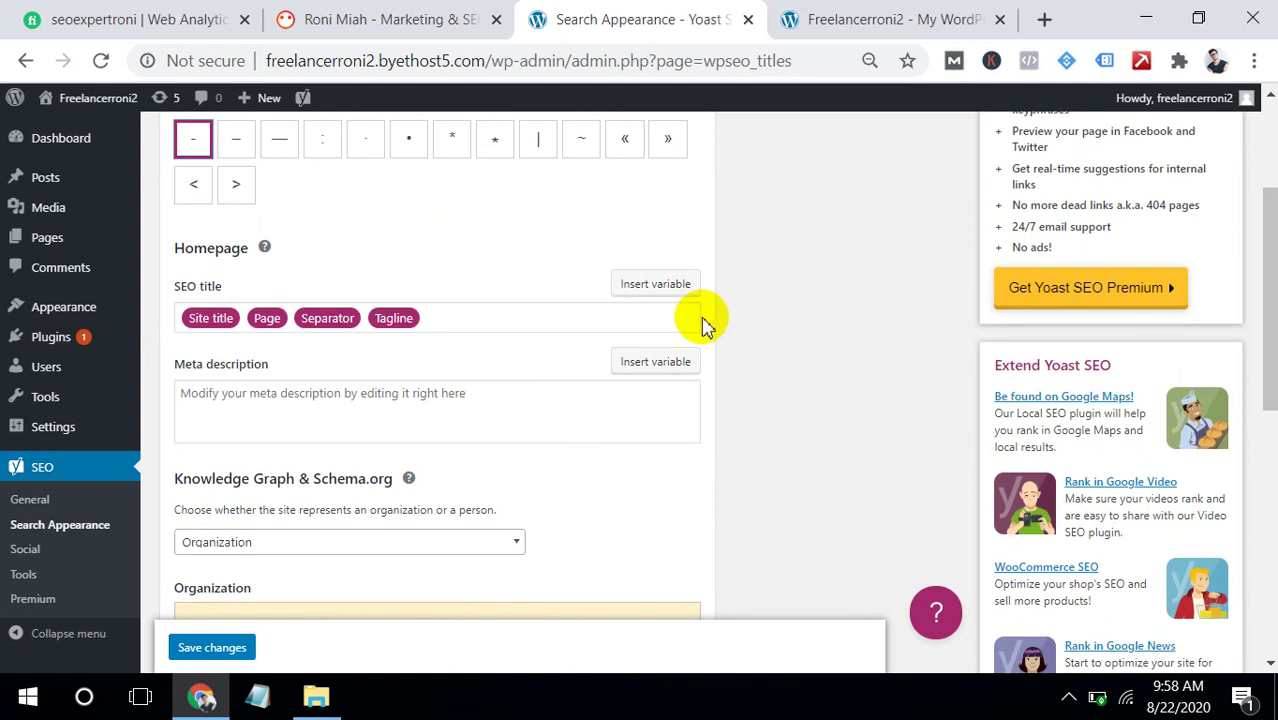
{"action": "left_click_drag", "start_coordinate": [172, 249], "coordinate": [241, 250]}
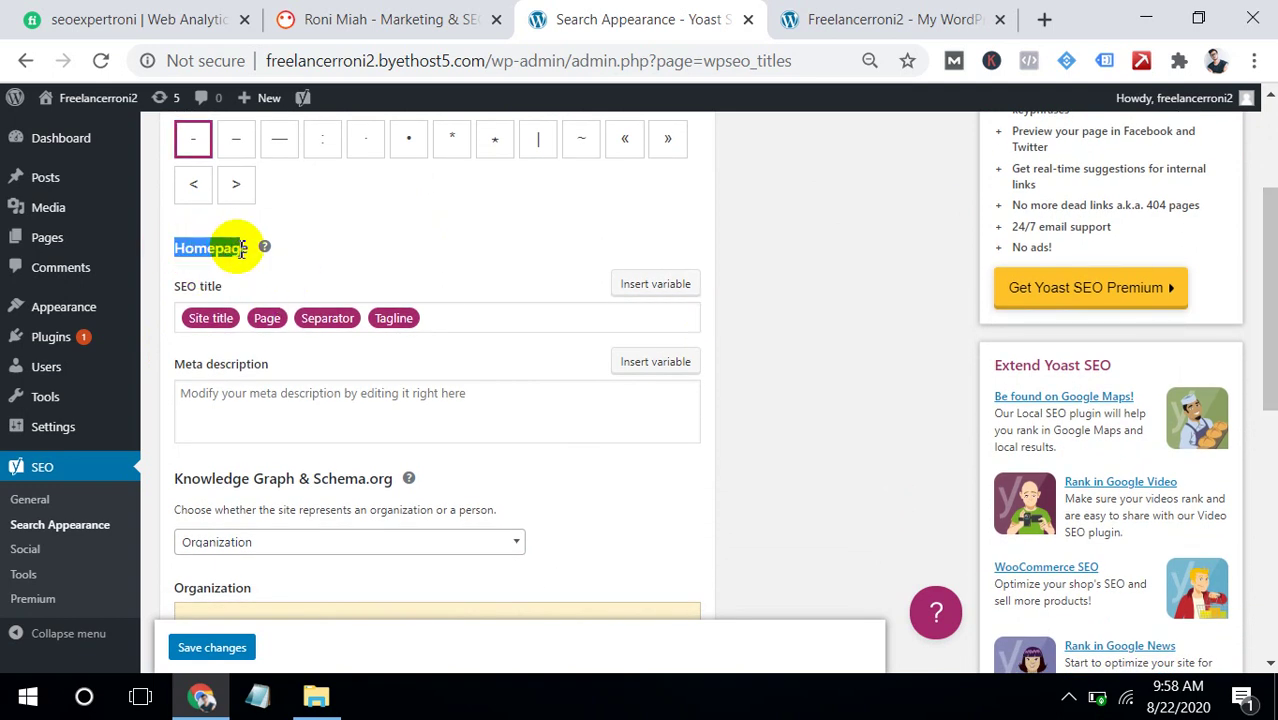
{"action": "left_click_drag", "start_coordinate": [178, 368], "coordinate": [266, 370]}
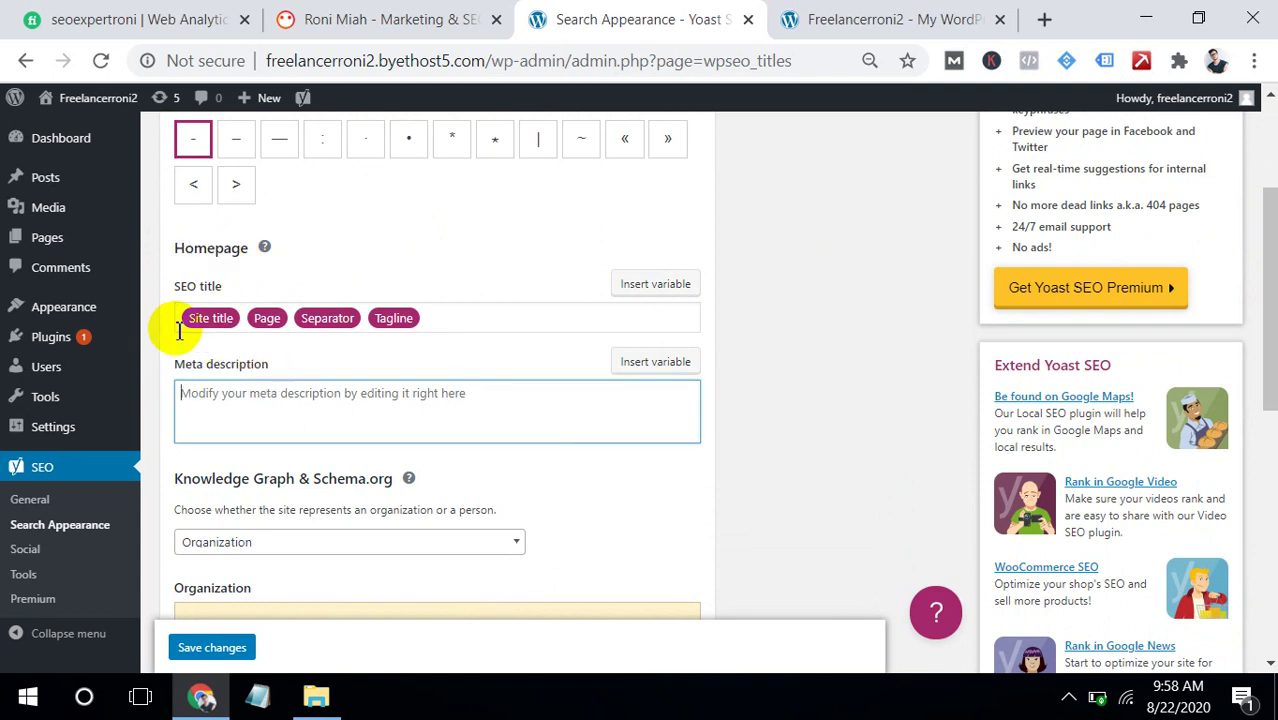
{"action": "left_click_drag", "start_coordinate": [172, 284], "coordinate": [230, 290]}
{"action": "left_click", "coordinate": [230, 289]}
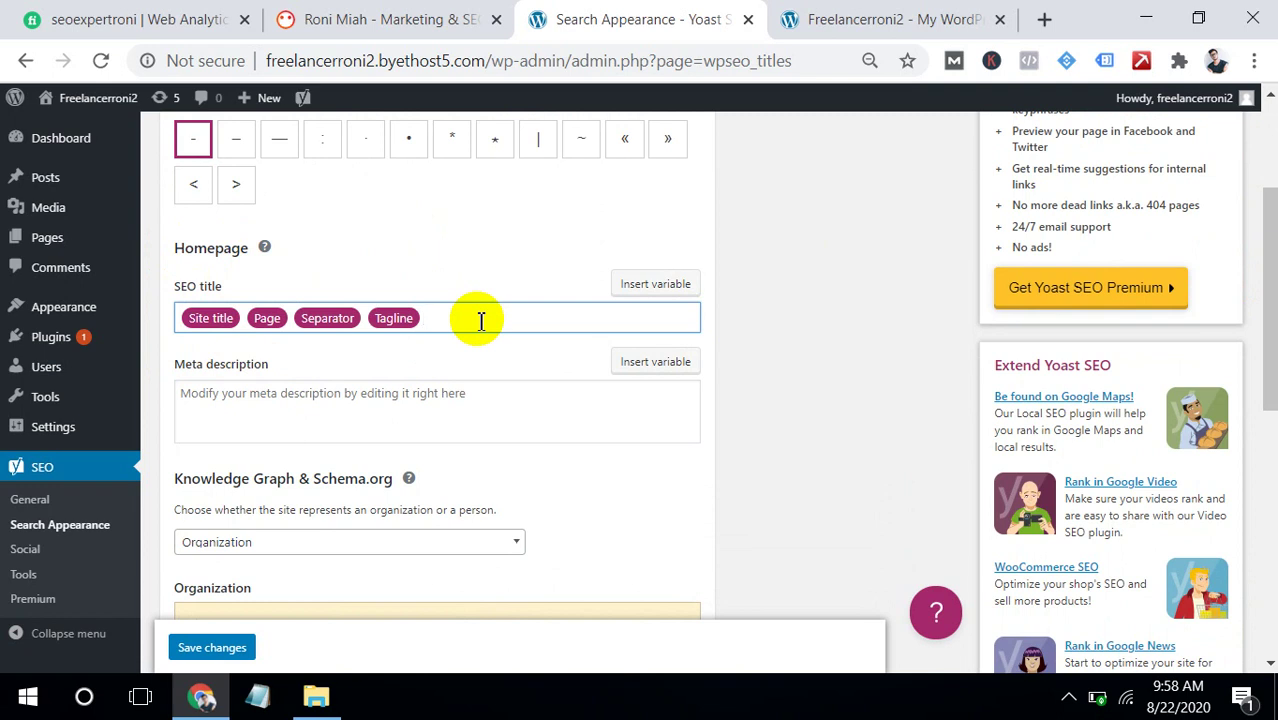
{"action": "key", "text": "BackSpace"}
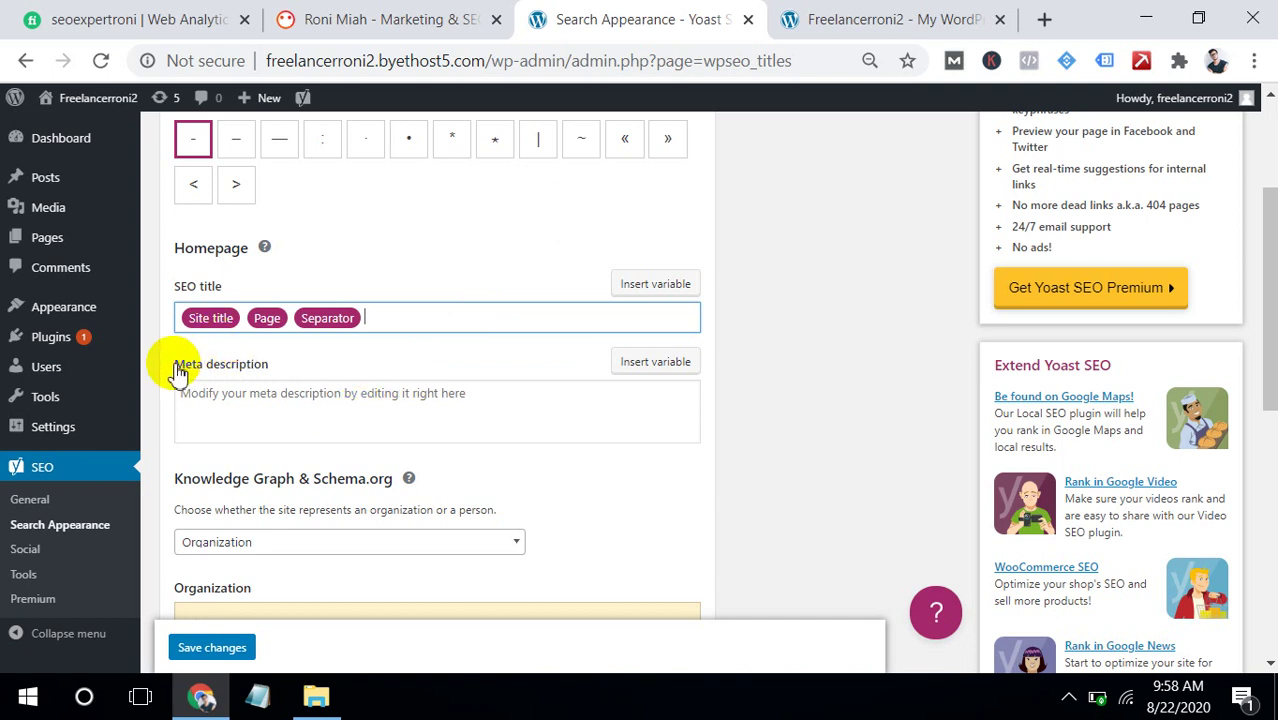
{"action": "left_click_drag", "start_coordinate": [178, 368], "coordinate": [277, 374]}
{"action": "left_click", "coordinate": [277, 374]}
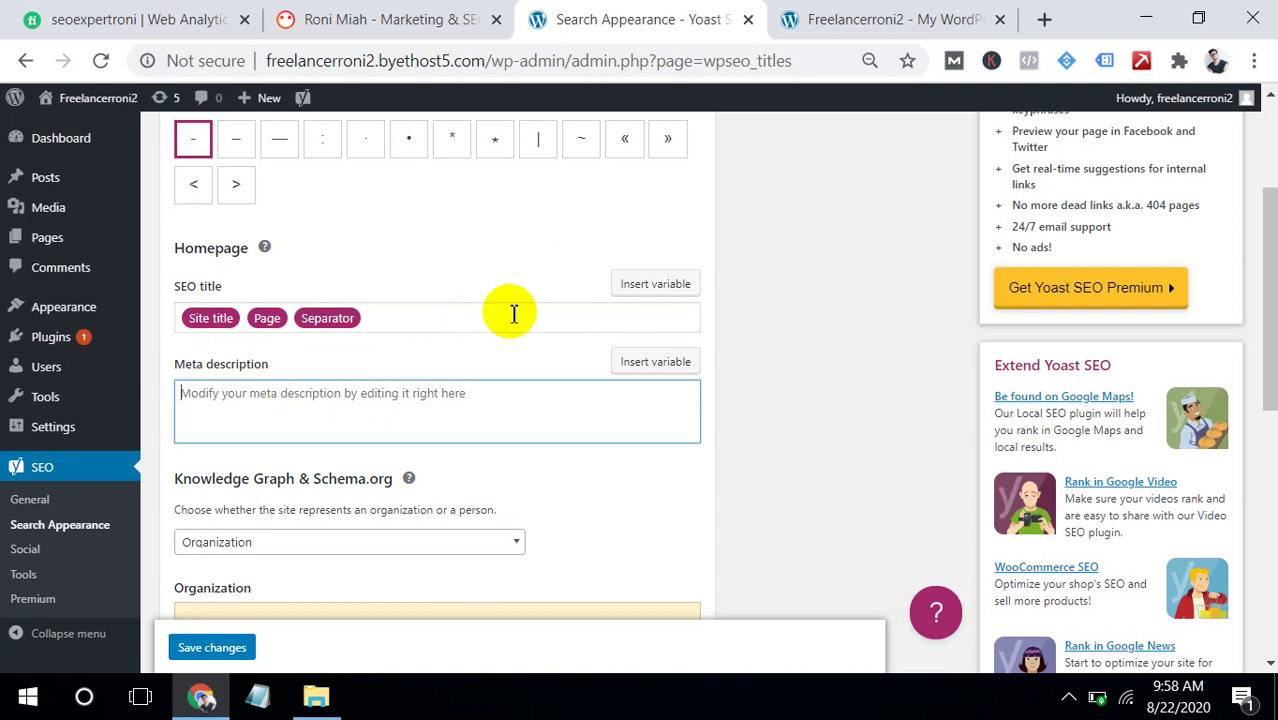
Search Google for "prothom alo" in a new browser tab and examine the first result's title and description
{"action": "left_click", "coordinate": [1045, 18]}
{"action": "type", "text": "p"}
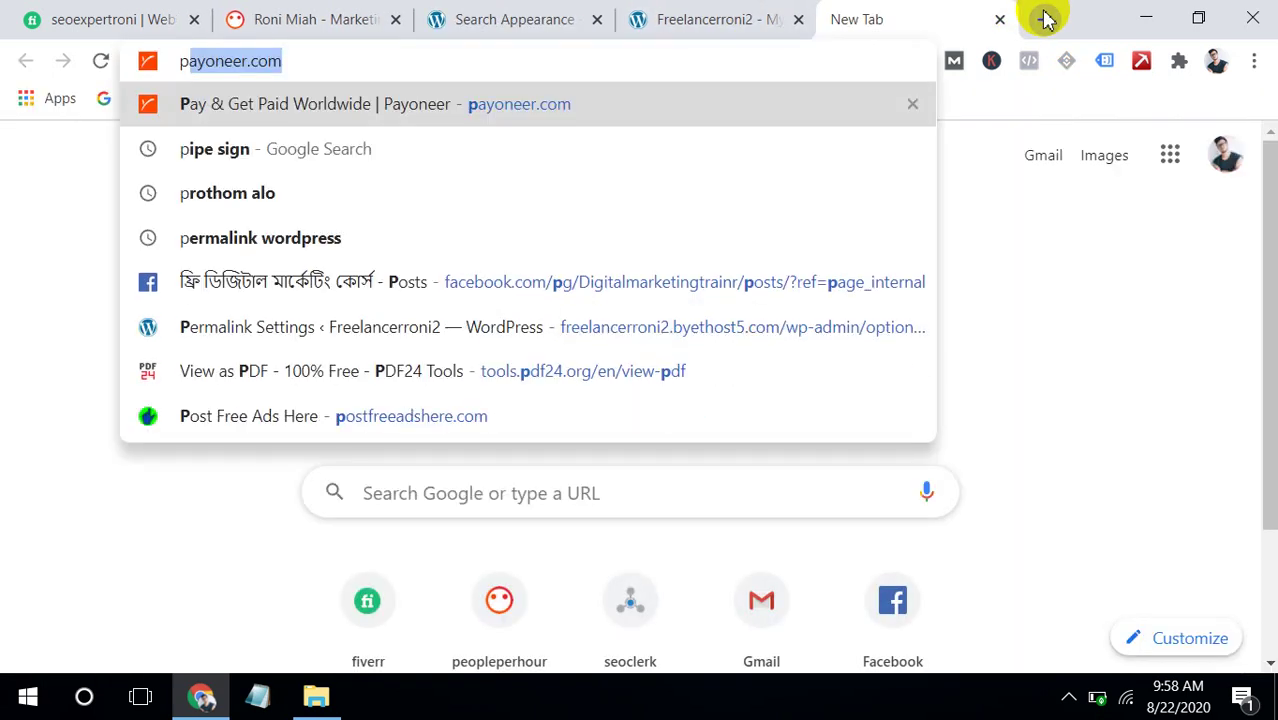
{"action": "type", "text": "othom"}
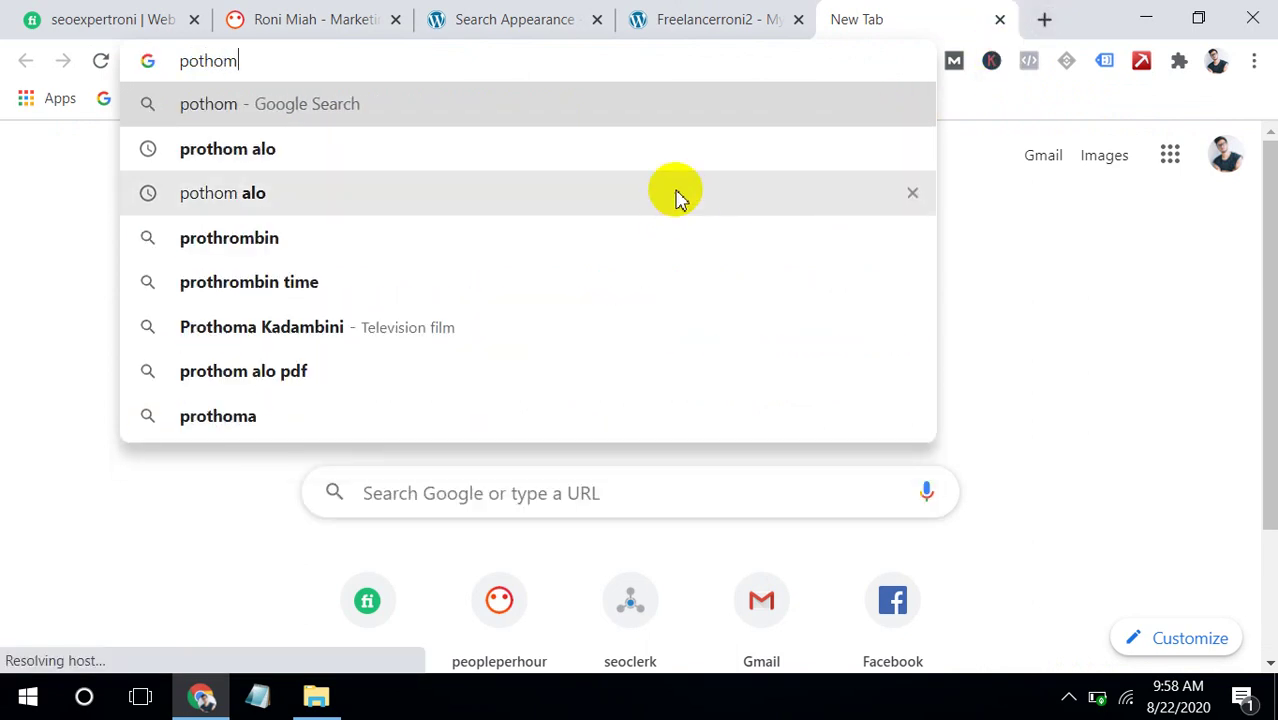
{"action": "left_click", "coordinate": [697, 152]}
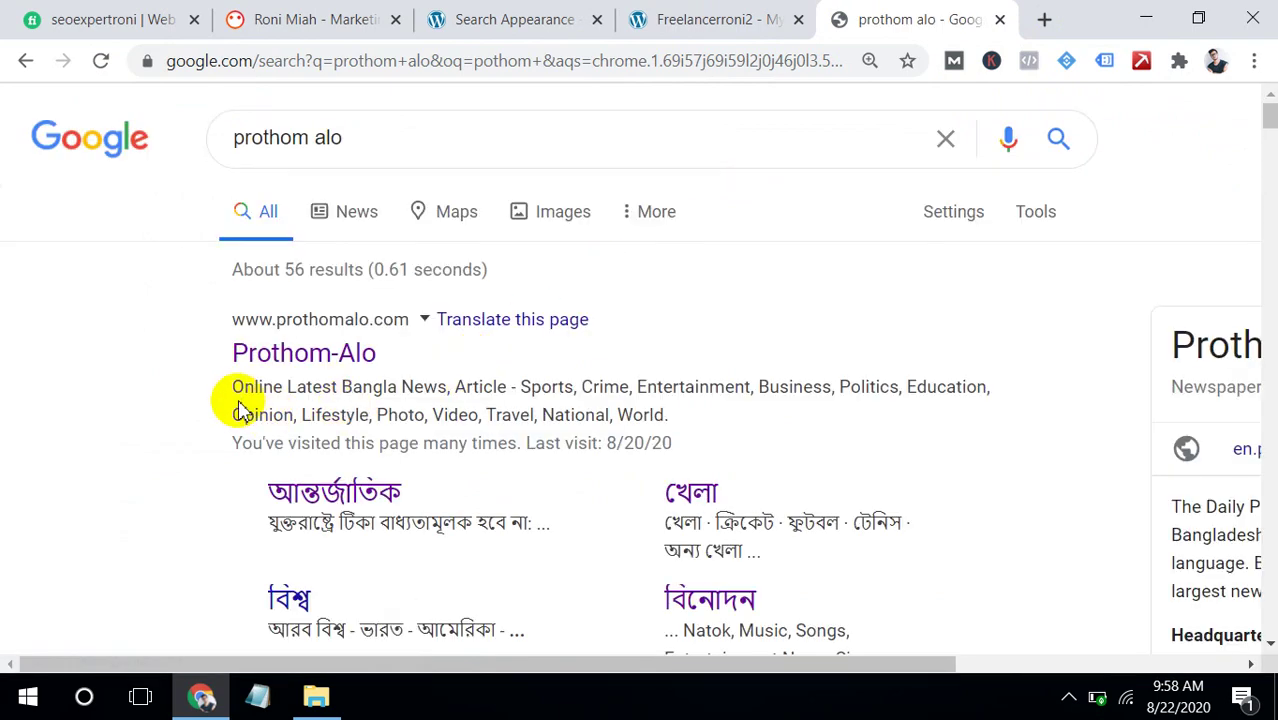
{"action": "left_click_drag", "start_coordinate": [231, 398], "coordinate": [684, 420]}
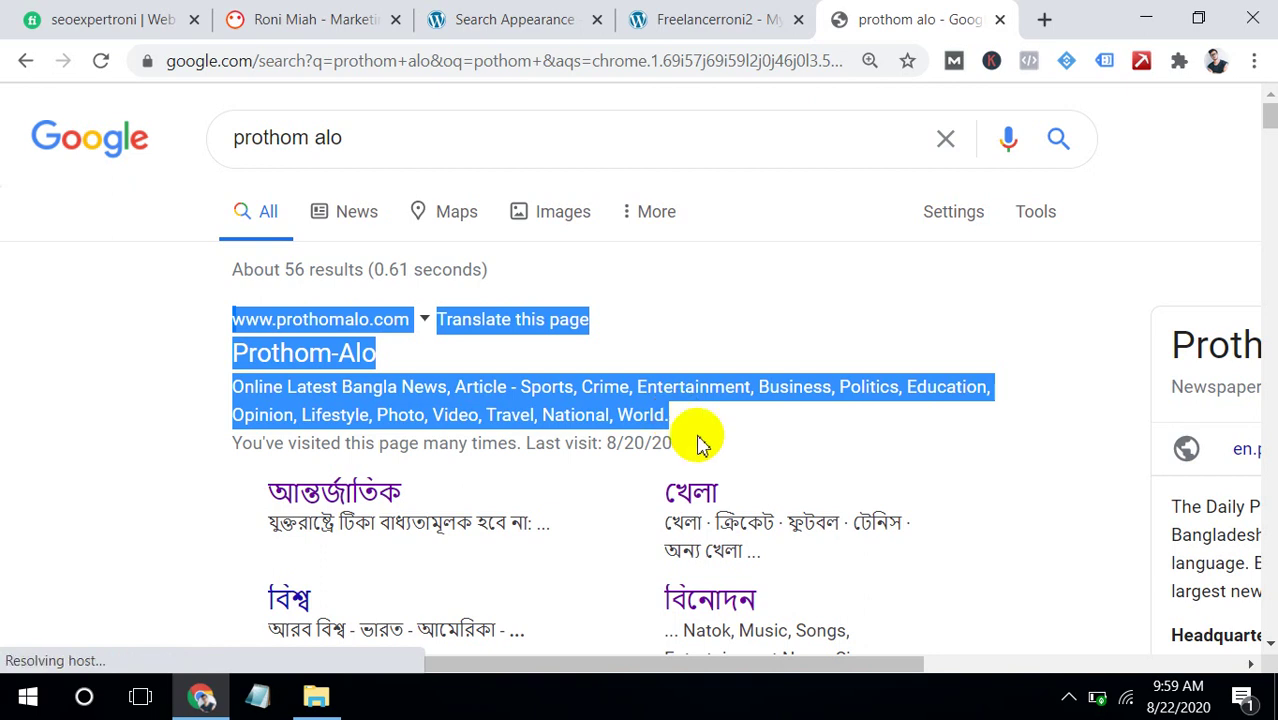
{"action": "left_click", "coordinate": [698, 443]}
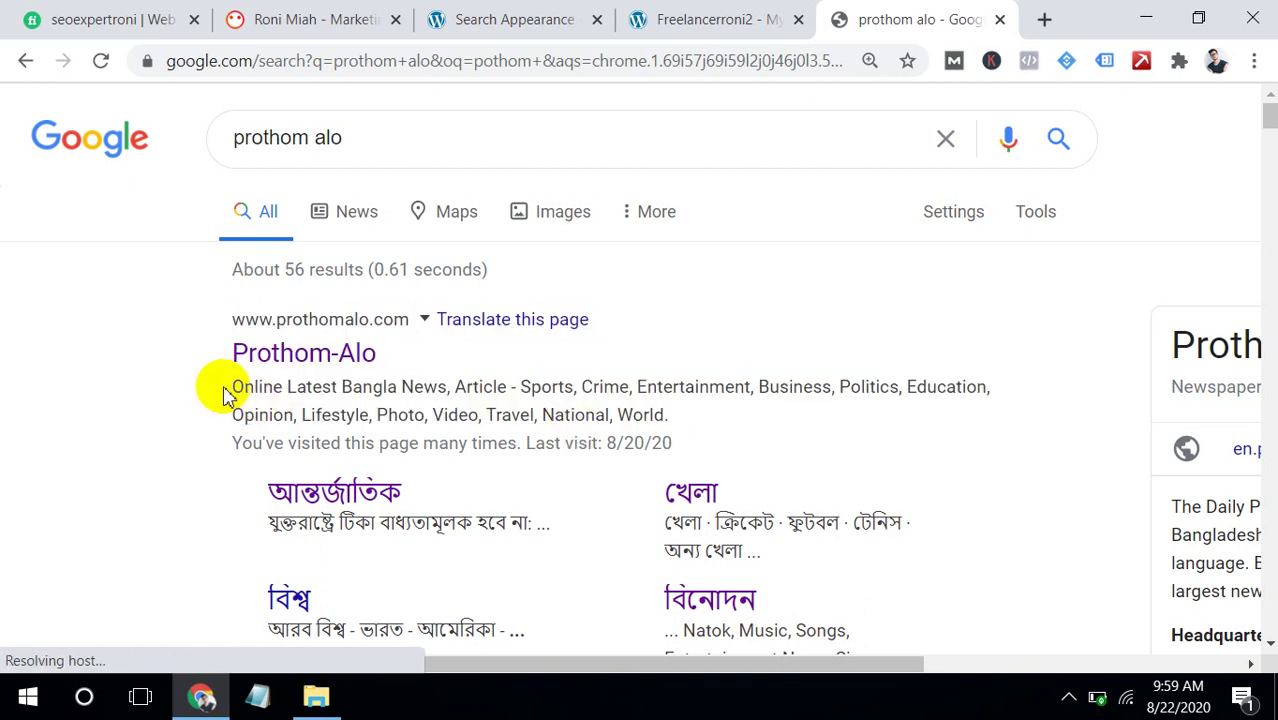
{"action": "left_click_drag", "start_coordinate": [224, 393], "coordinate": [299, 412]}
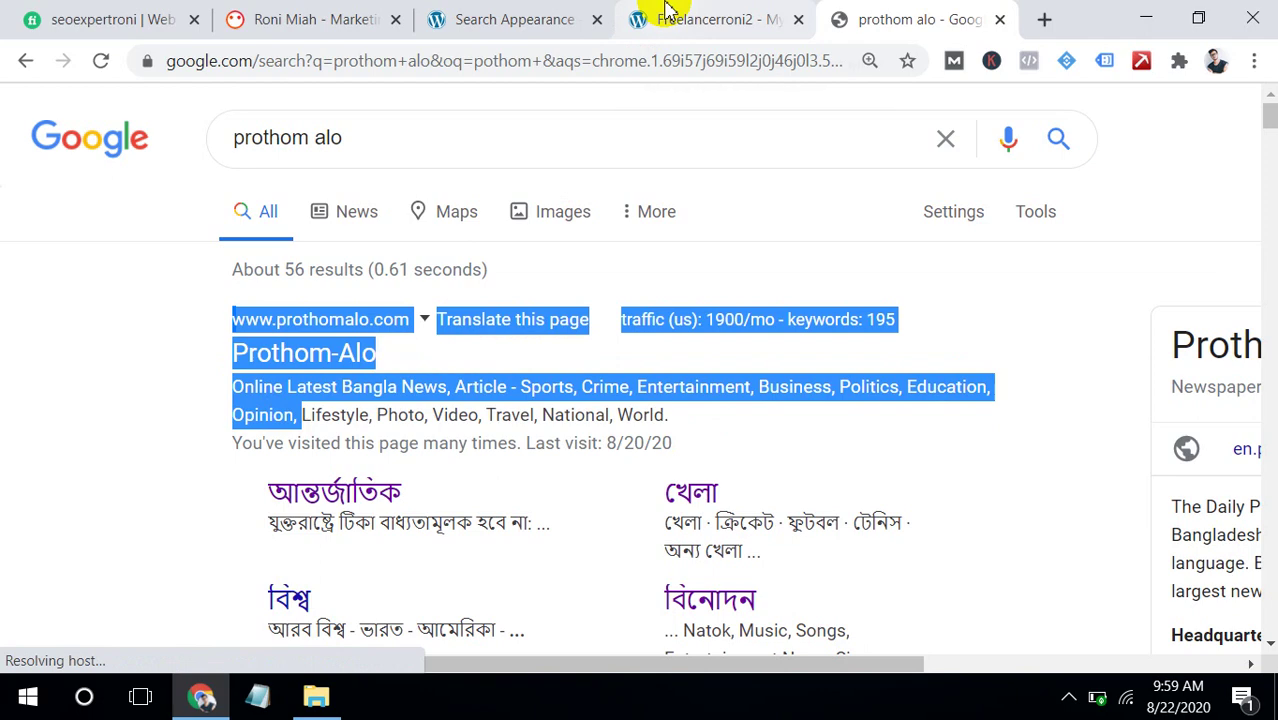
{"action": "left_click", "coordinate": [668, 14]}
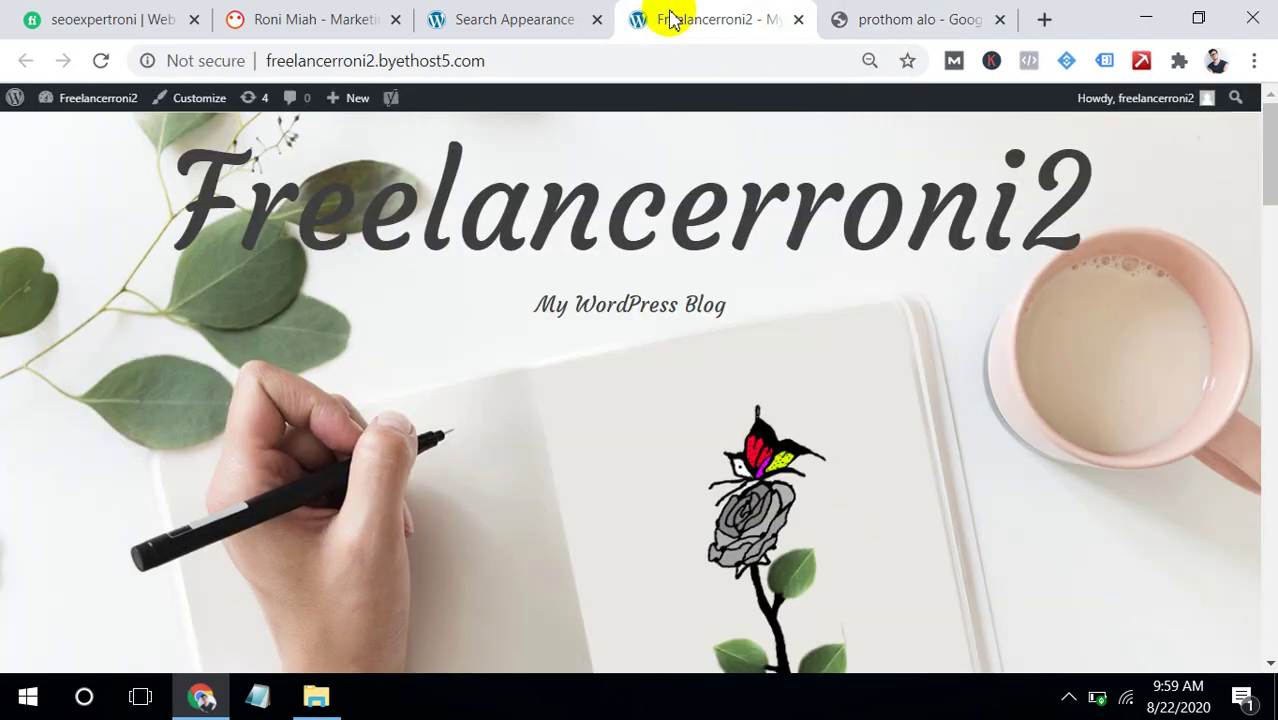
{"action": "left_click", "coordinate": [525, 18]}
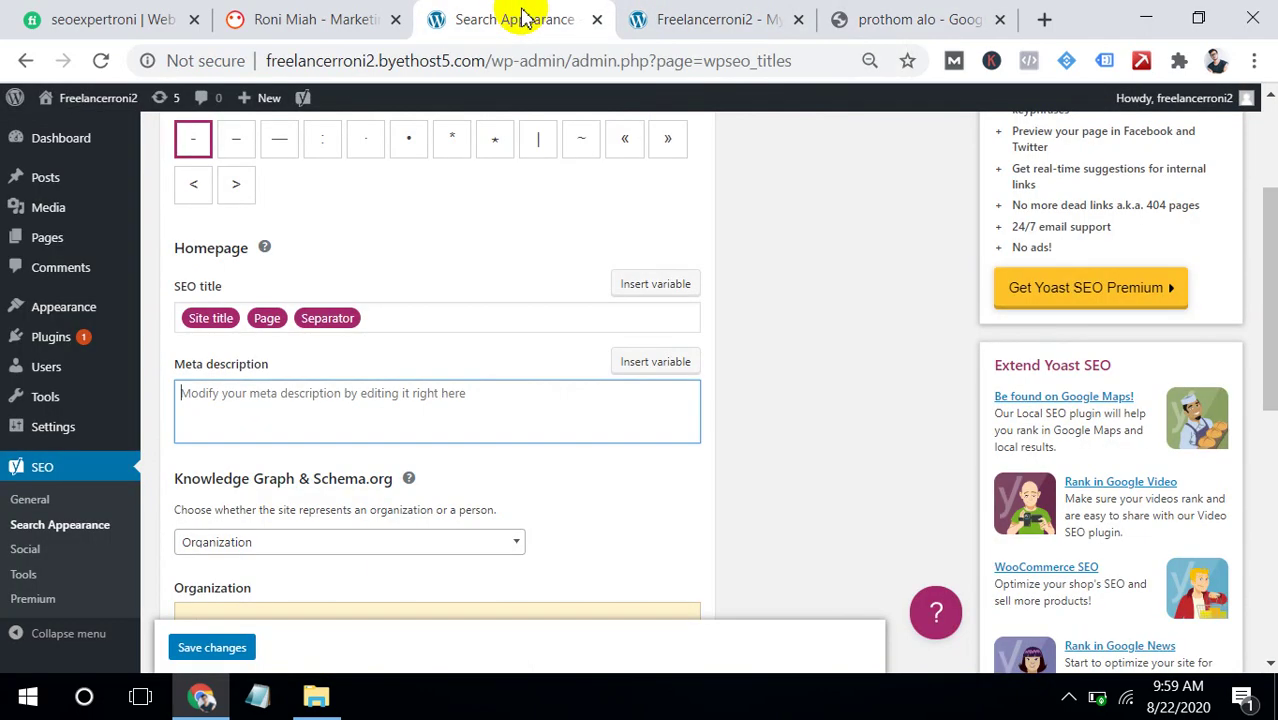
{"action": "left_click", "coordinate": [913, 27]}
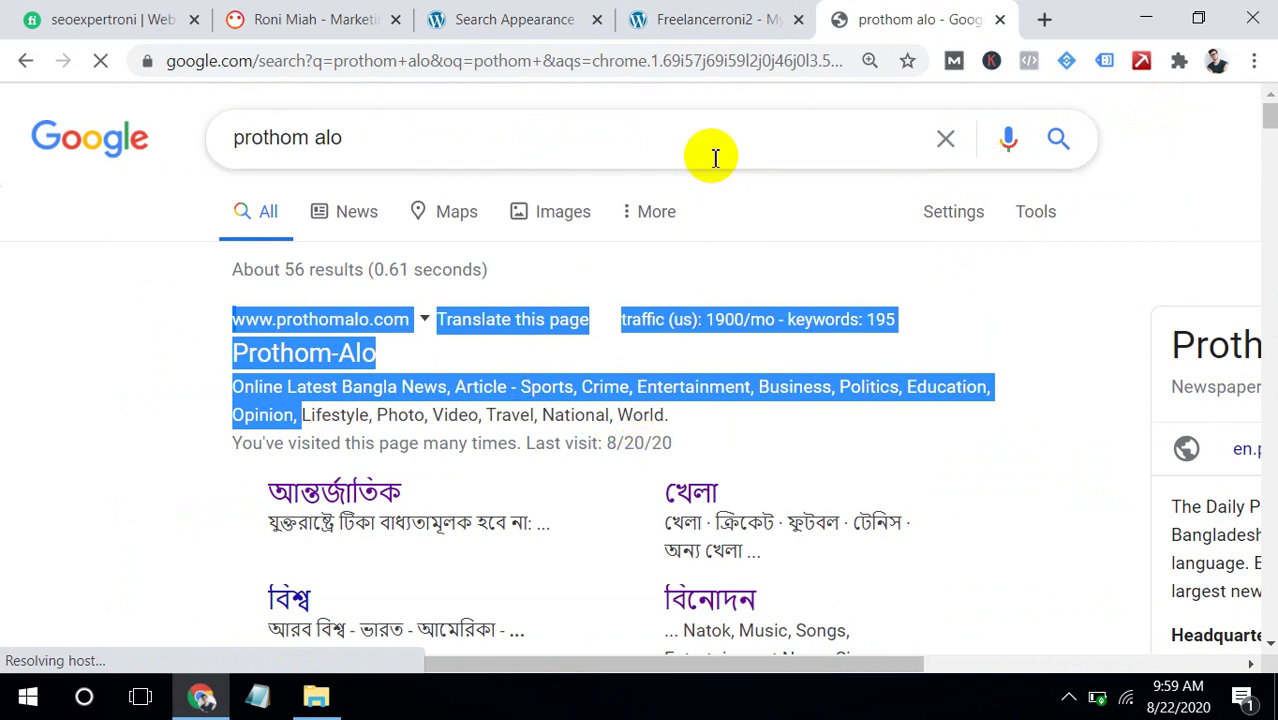
{"action": "left_click", "coordinate": [678, 30]}
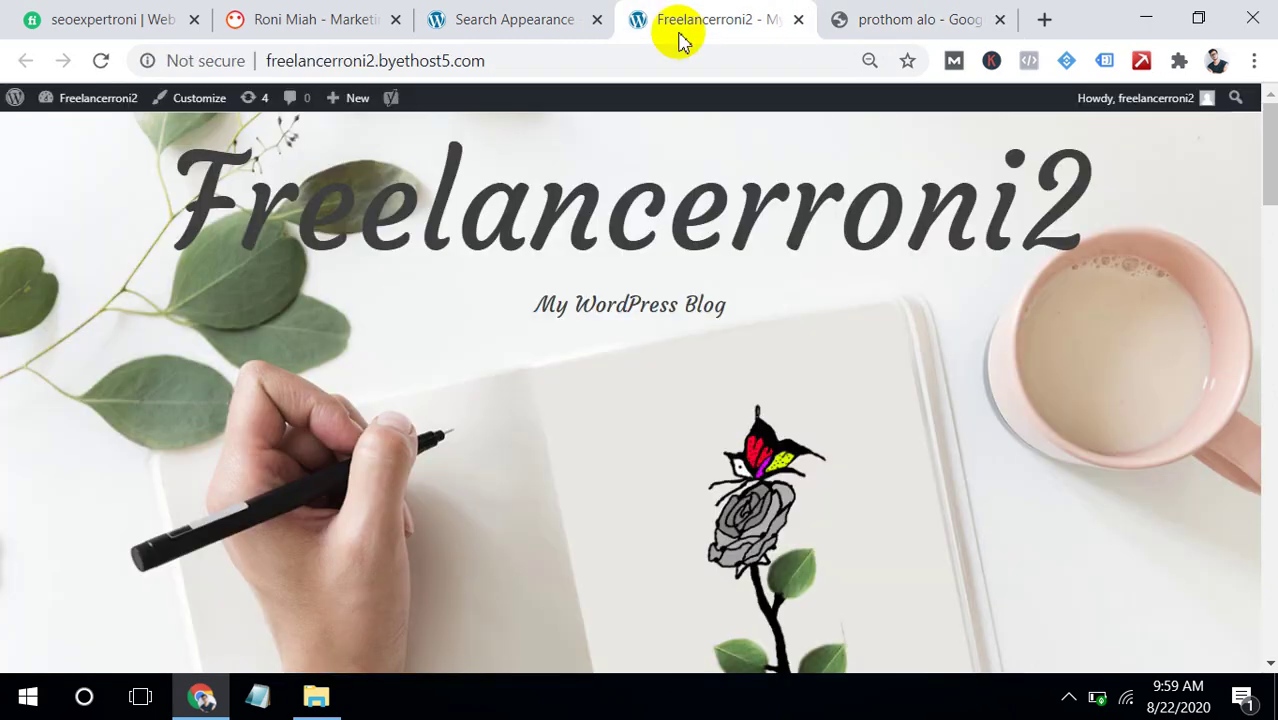
{"action": "left_click", "coordinate": [537, 27]}
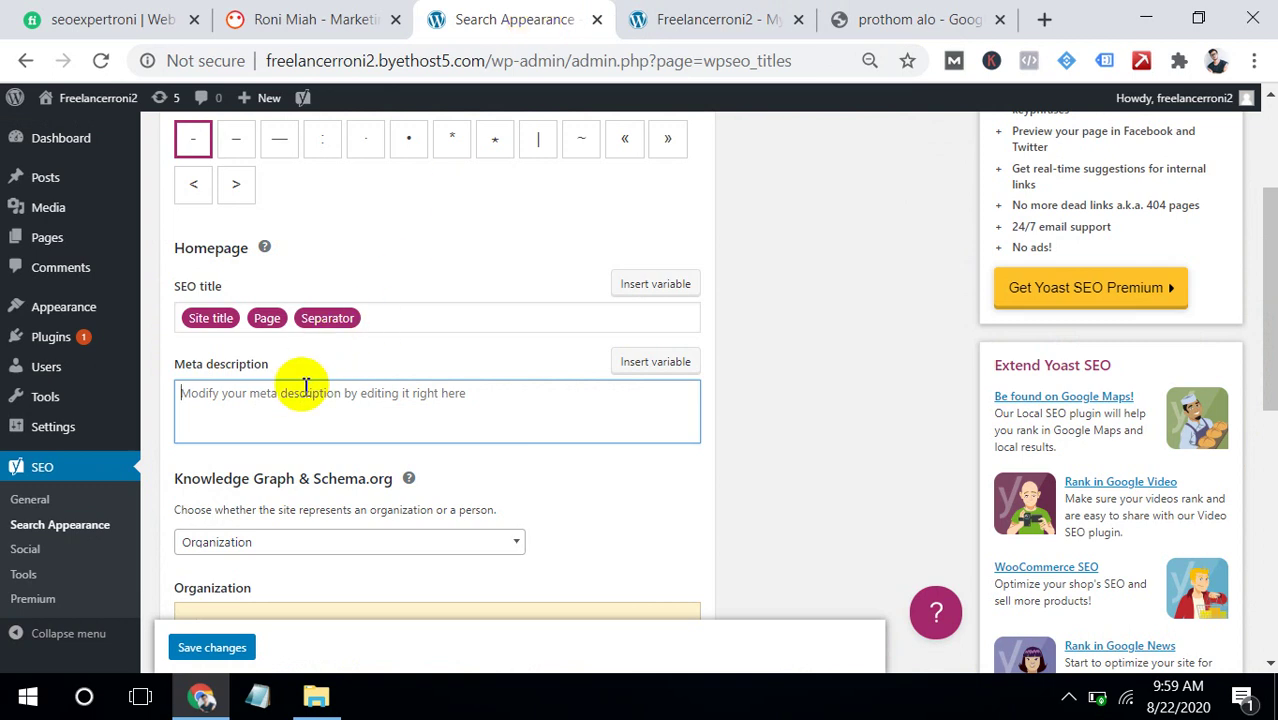
Copy the description text of the Prothom-Alo result from the Google search results
{"action": "left_click", "coordinate": [876, 20]}
{"action": "left_click", "coordinate": [1005, 325]}
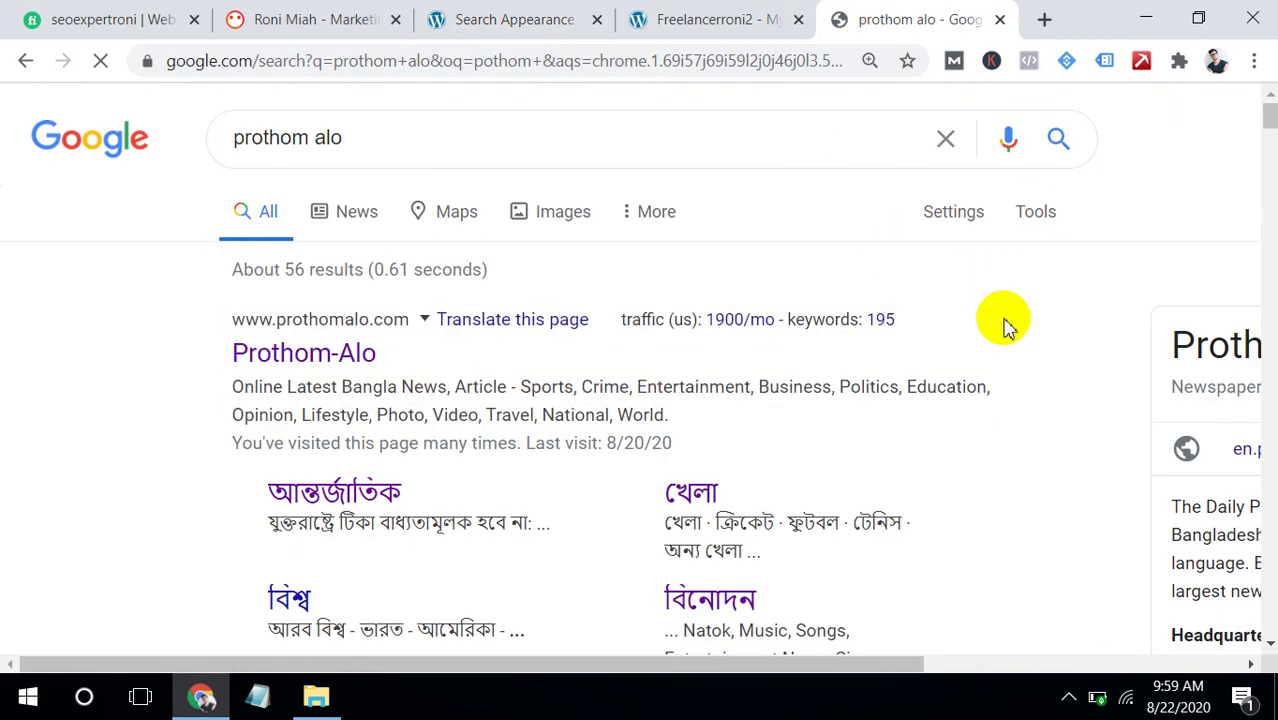
{"action": "left_click_drag", "start_coordinate": [241, 386], "coordinate": [700, 420]}
{"action": "key", "text": "ctrl+c"}
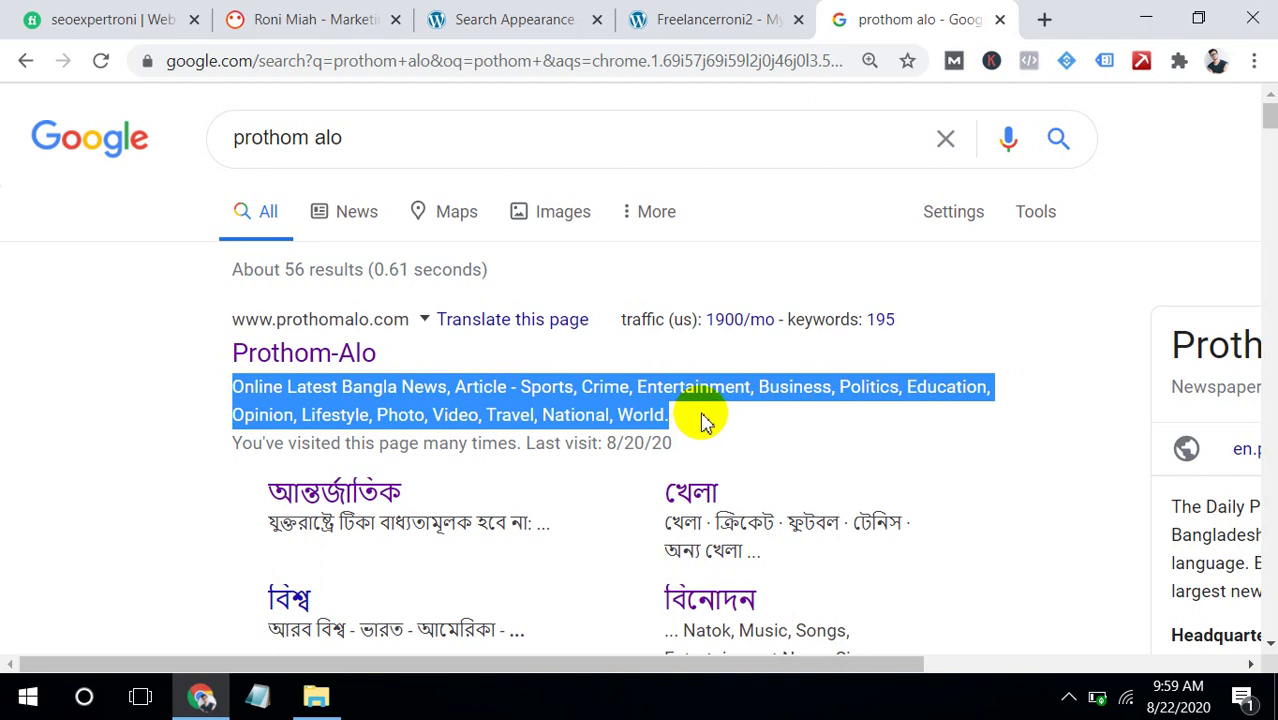
Paste the copied Prothom-Alo description into the homepage meta description in Search Appearance and save the changes
{"action": "left_click", "coordinate": [736, 20]}
{"action": "left_click", "coordinate": [527, 14]}
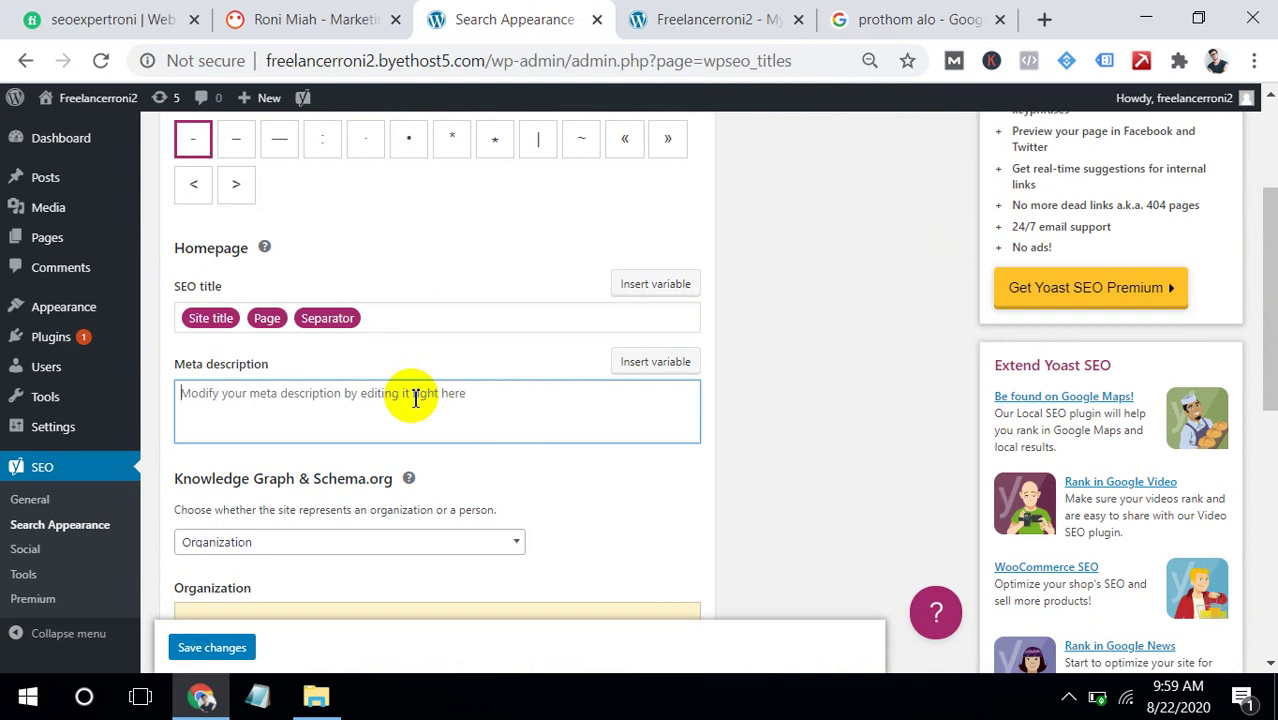
{"action": "key", "text": "ctrl+v"}
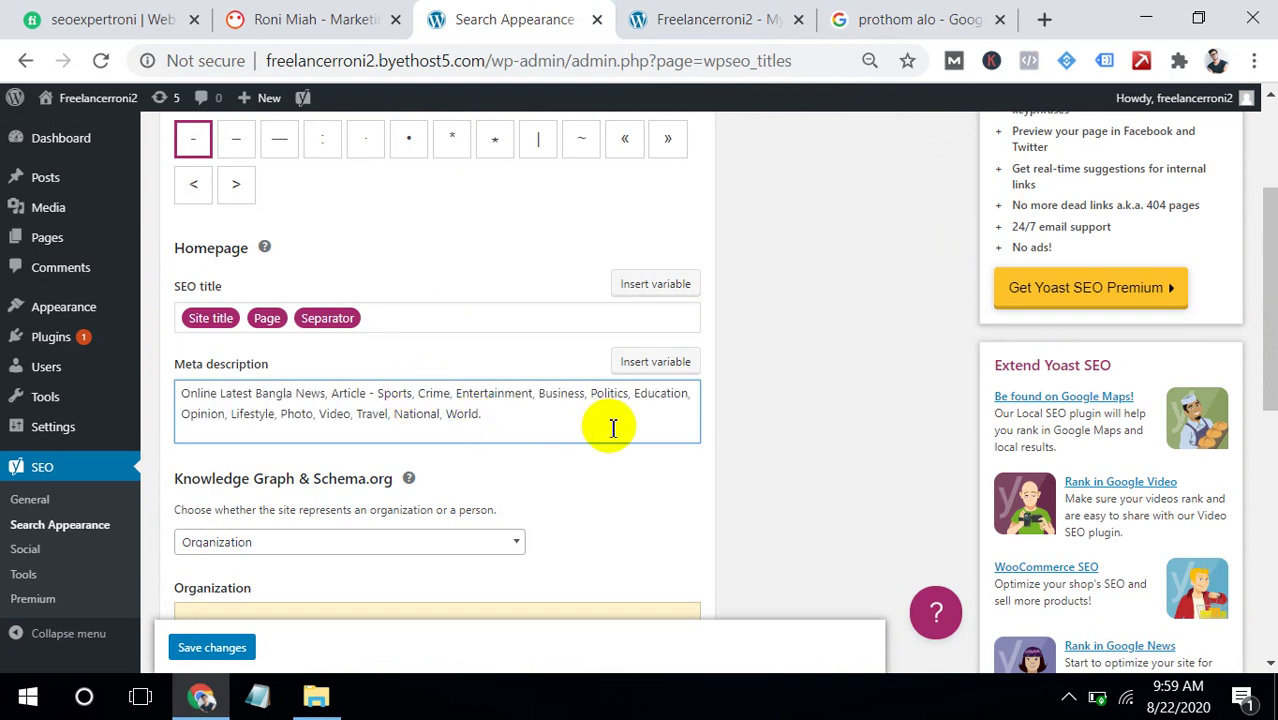
{"action": "left_click_drag", "start_coordinate": [1266, 348], "coordinate": [1243, 537]}
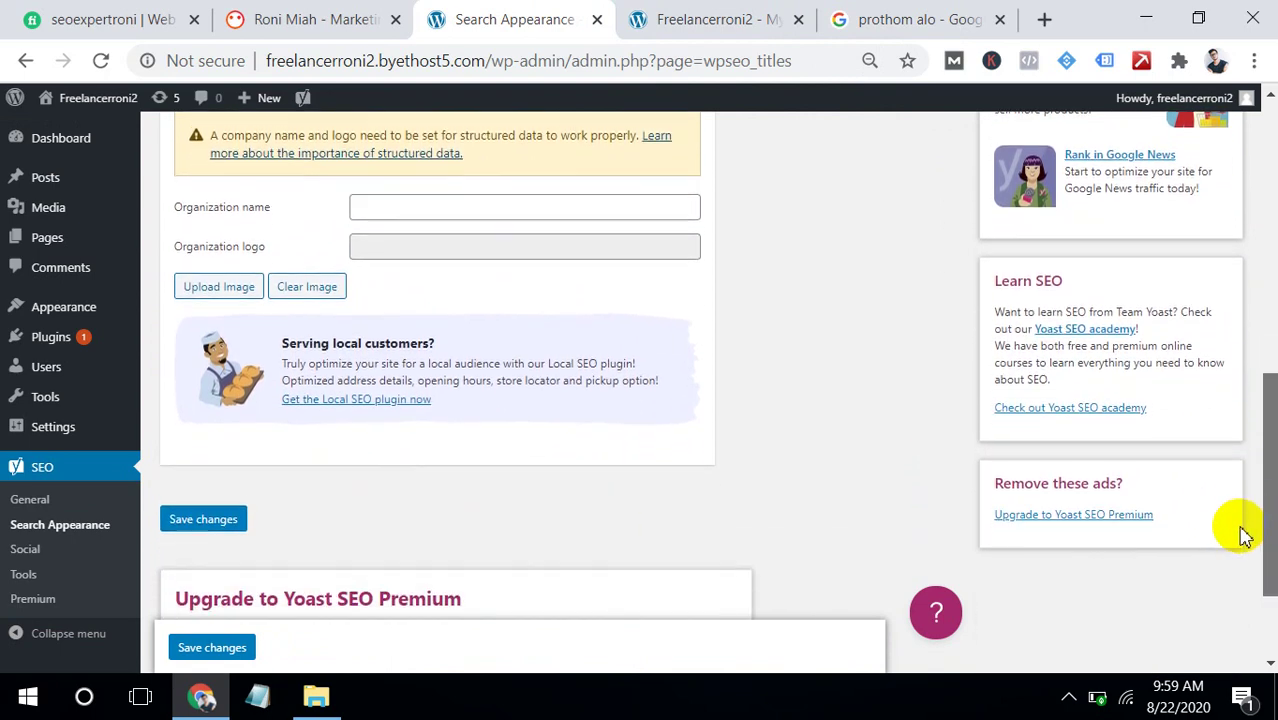
{"action": "left_click", "coordinate": [229, 503]}
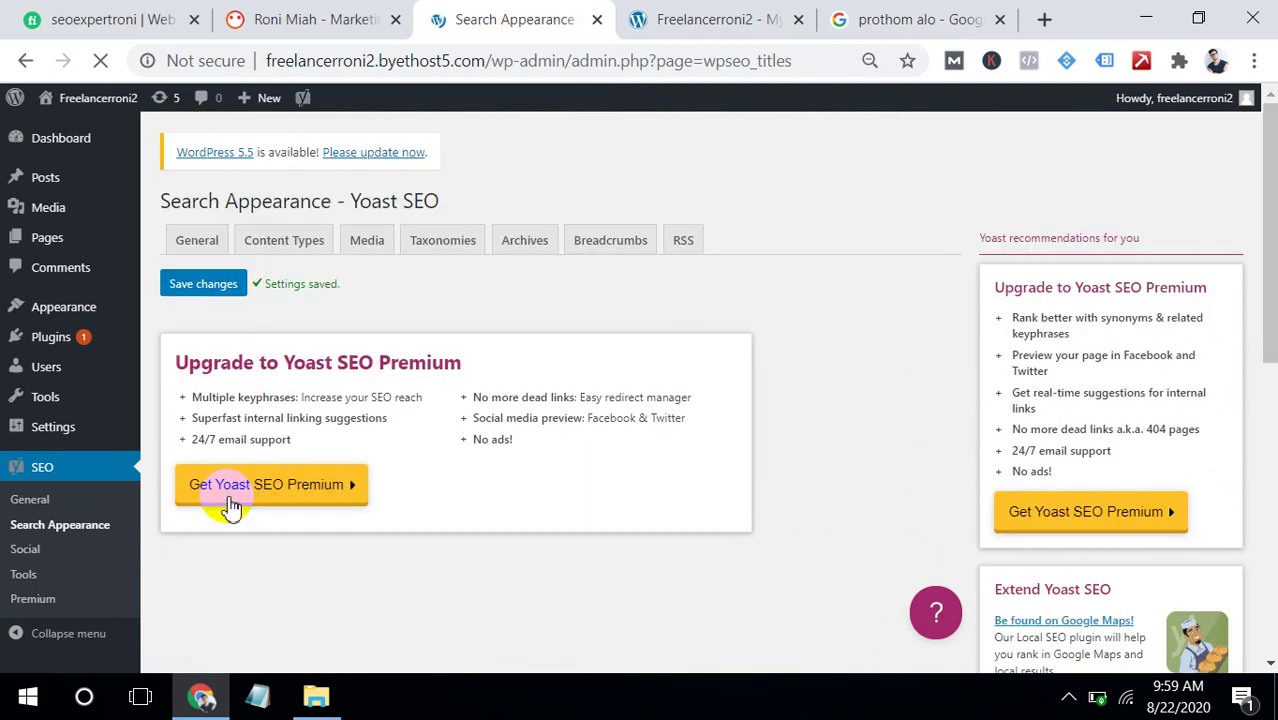
In the Content Types settings, set the default article type for posts to Advertiser Content Article
{"action": "left_click", "coordinate": [285, 248]}
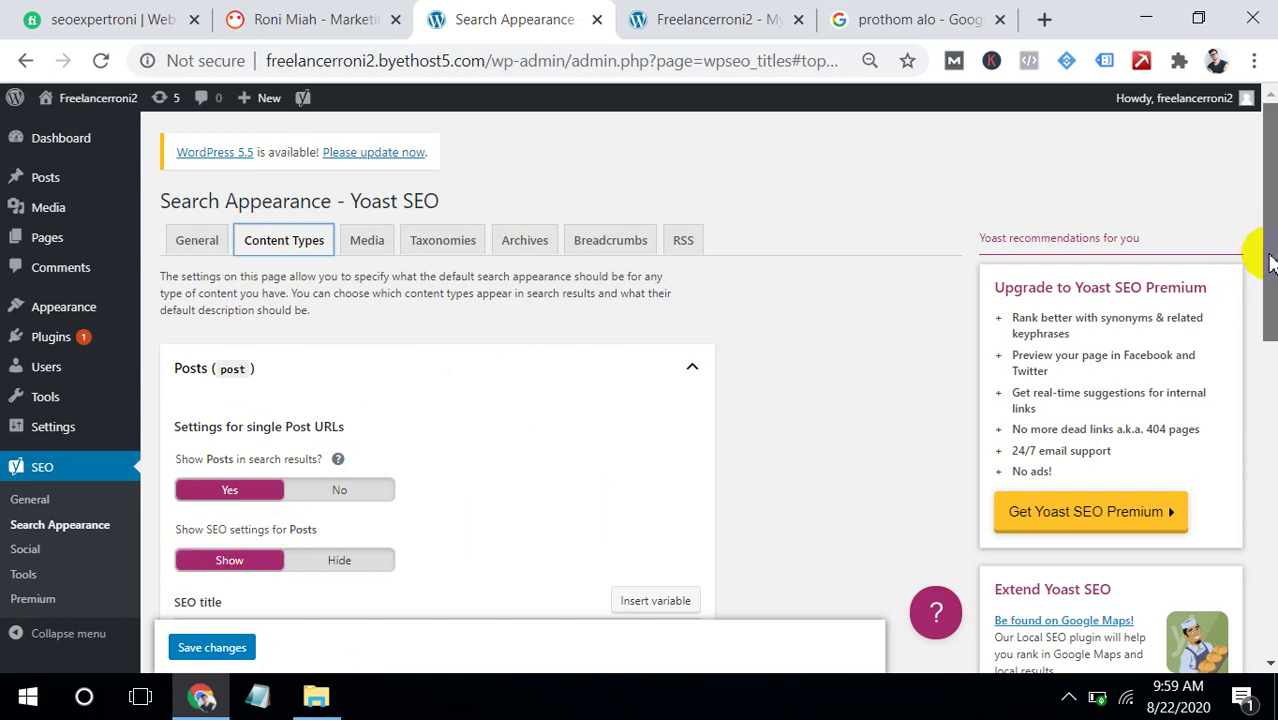
{"action": "left_click_drag", "start_coordinate": [1266, 262], "coordinate": [1266, 375]}
{"action": "scroll", "coordinate": [1262, 373], "scroll_direction": "down", "scroll_amount": 1}
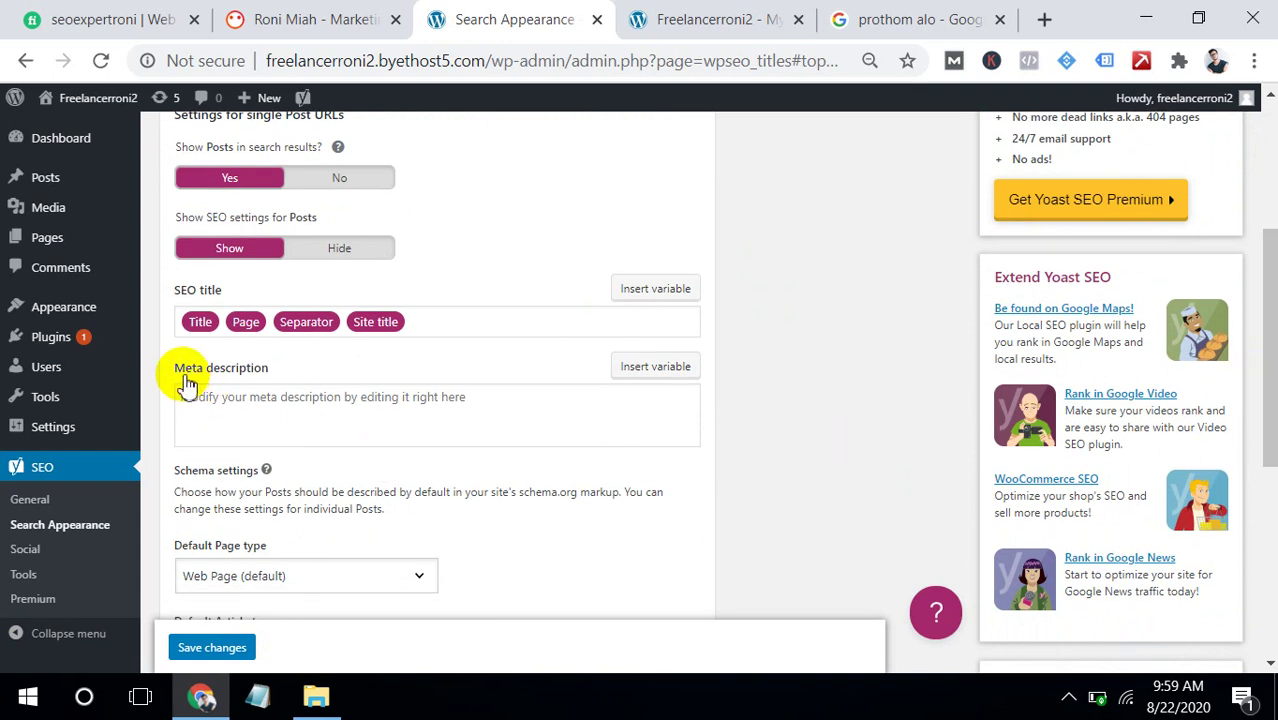
{"action": "left_click_drag", "start_coordinate": [185, 379], "coordinate": [294, 374]}
{"action": "left_click_drag", "start_coordinate": [1268, 318], "coordinate": [1265, 418]}
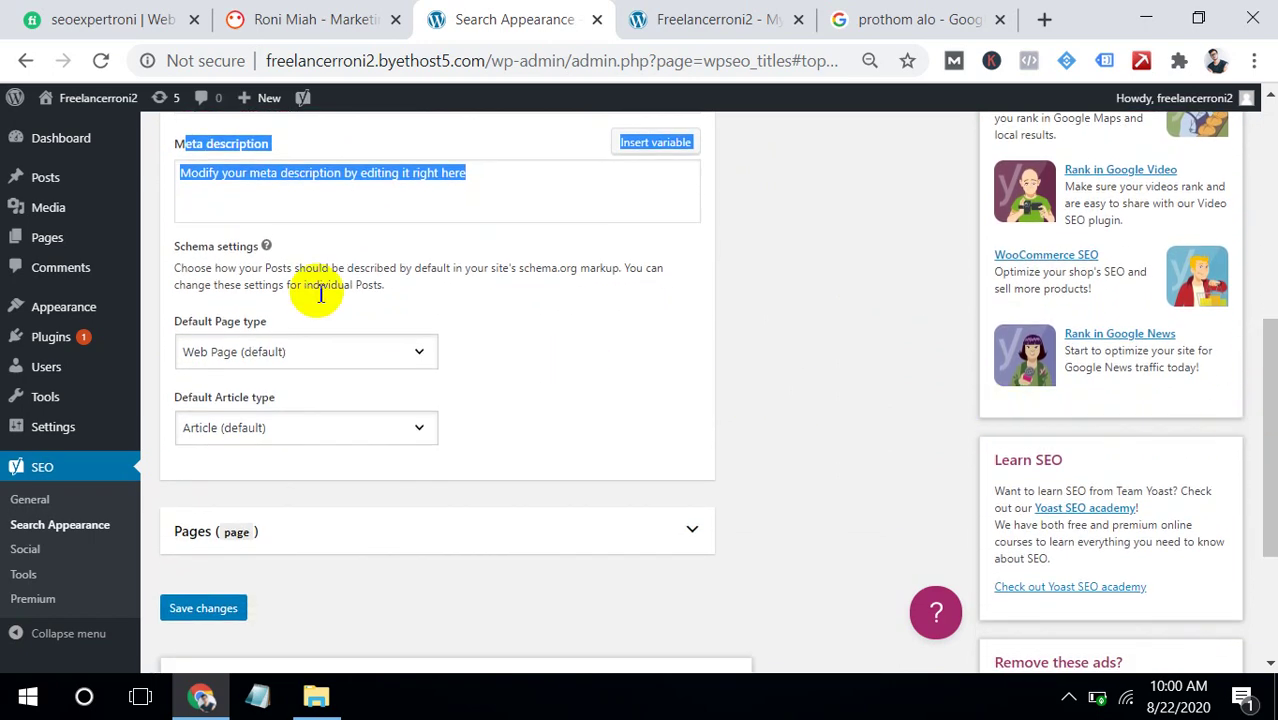
{"action": "left_click", "coordinate": [337, 352]}
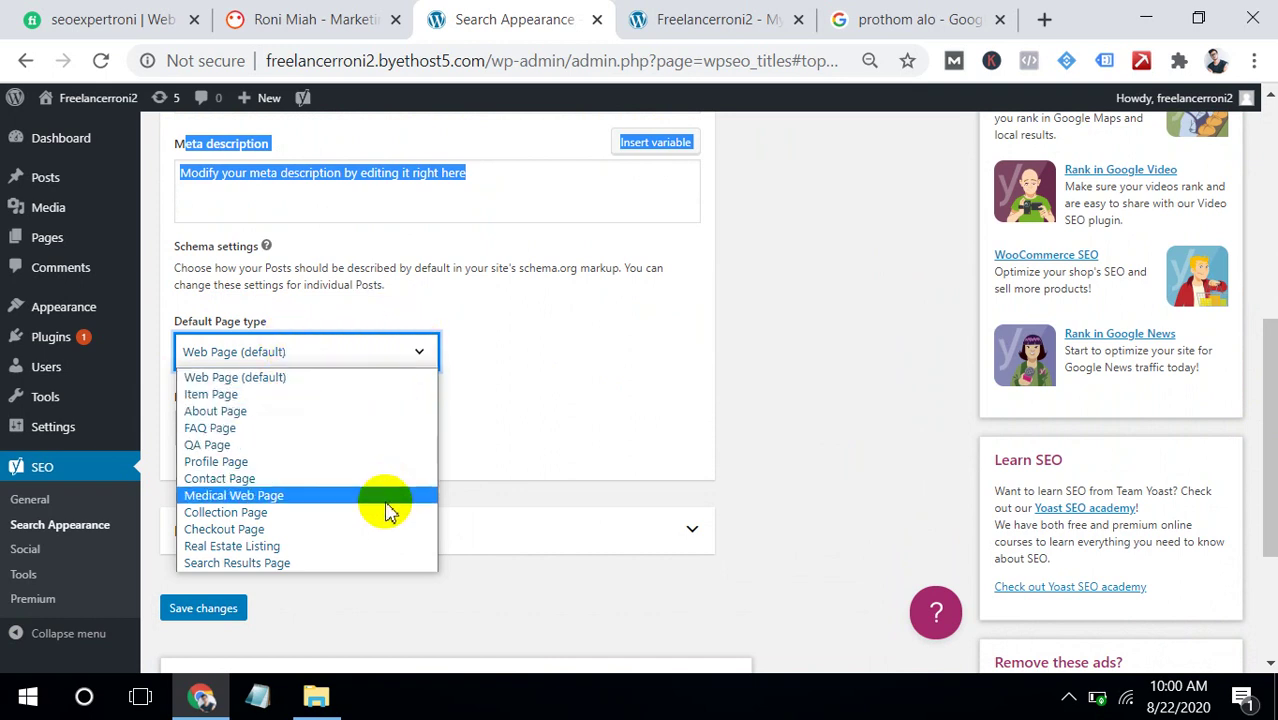
{"action": "left_click", "coordinate": [474, 300]}
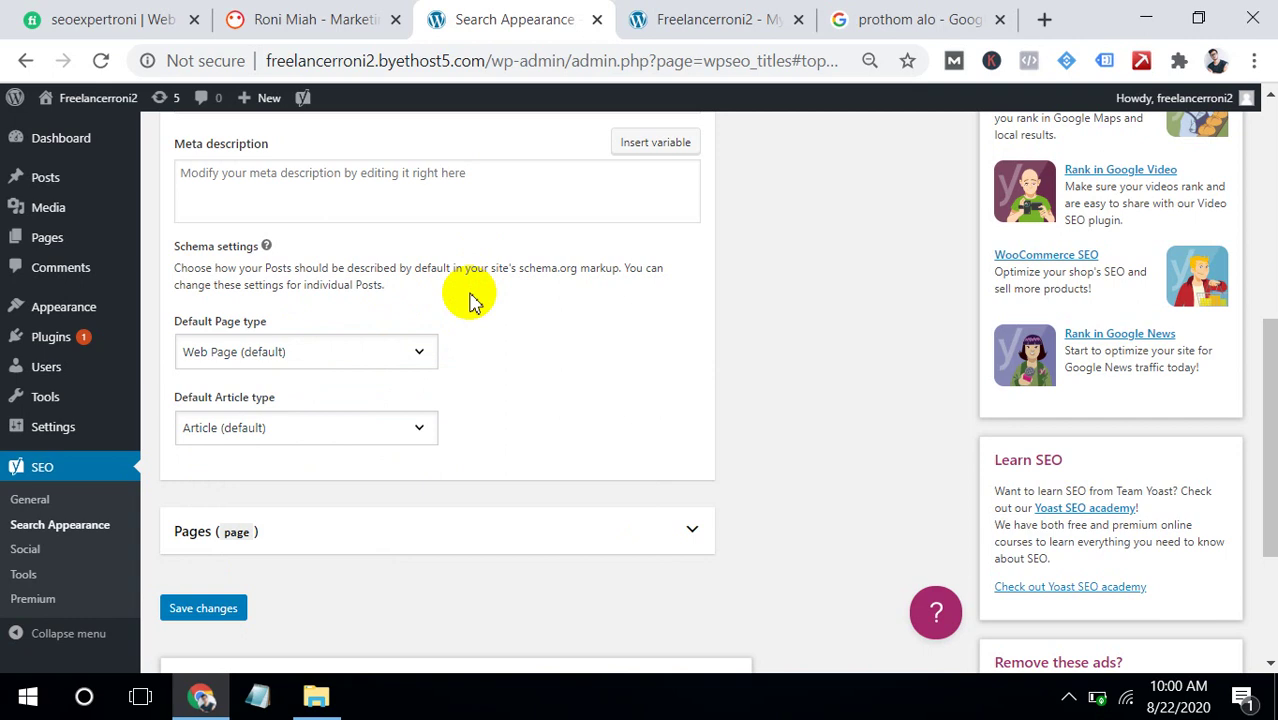
{"action": "left_click", "coordinate": [293, 427]}
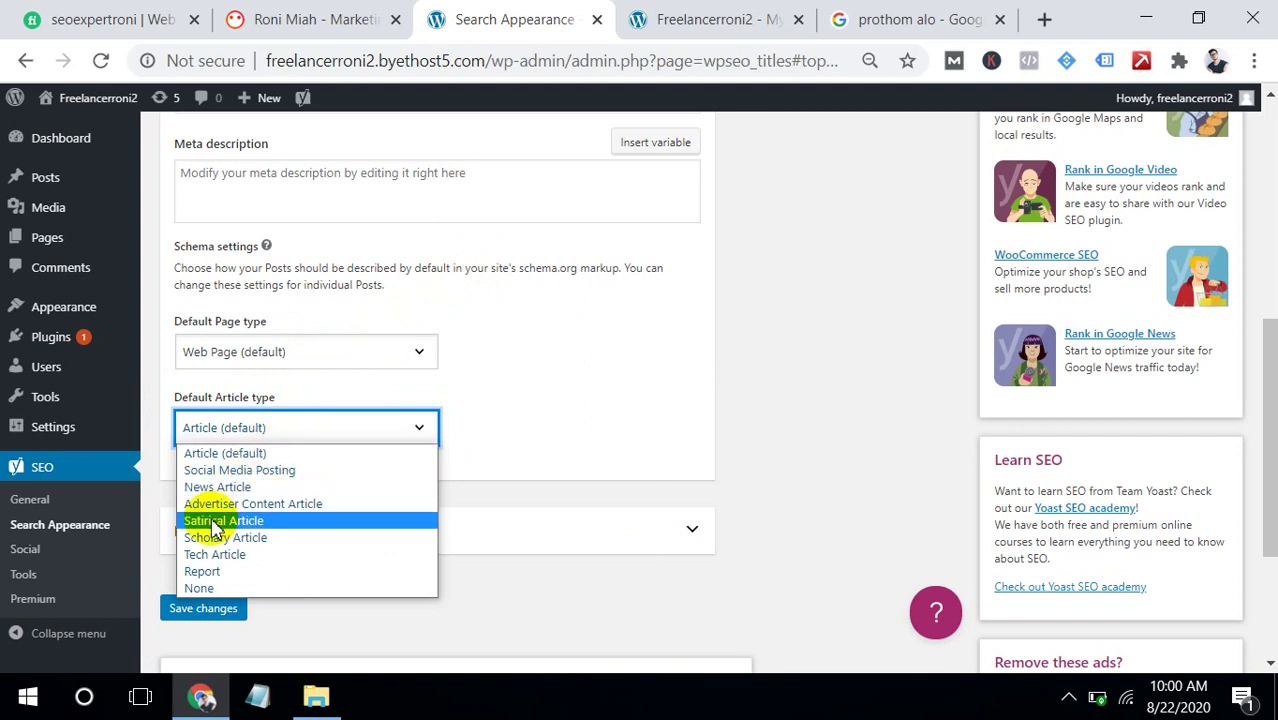
{"action": "left_click", "coordinate": [252, 503]}
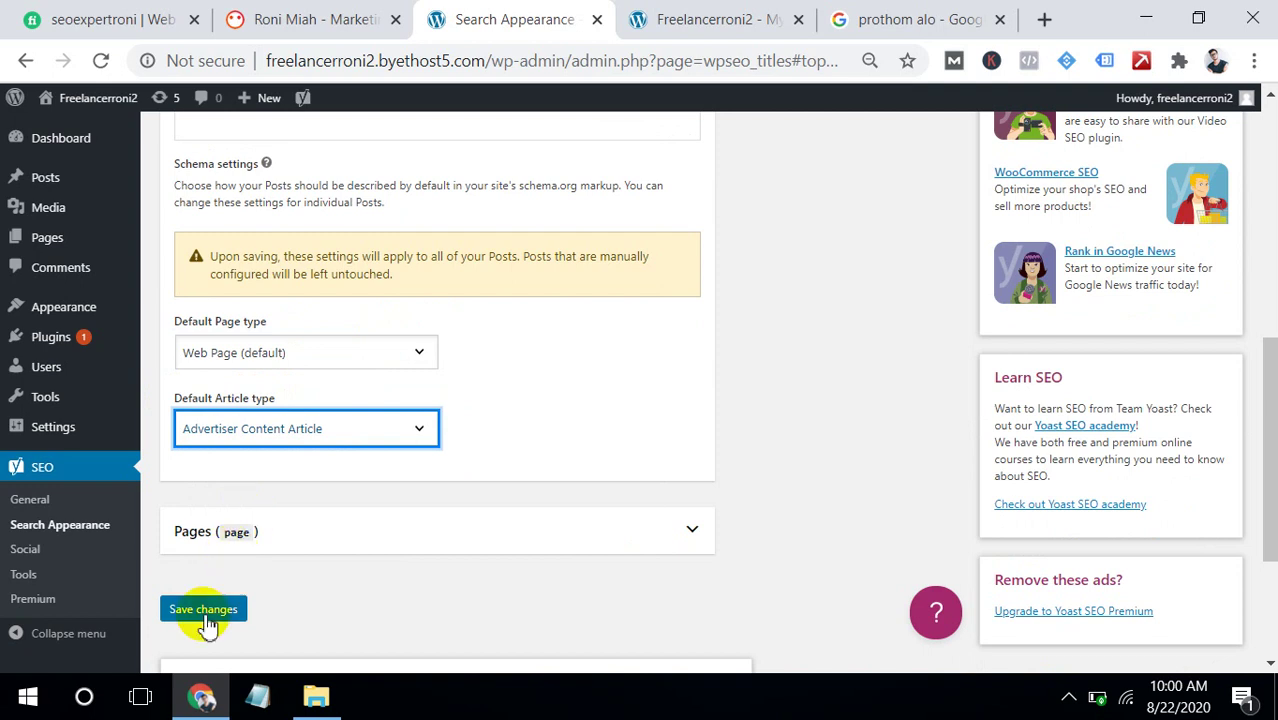
Expand the Pages section of the content type settings, look through it and save the changes
{"action": "left_click", "coordinate": [360, 535]}
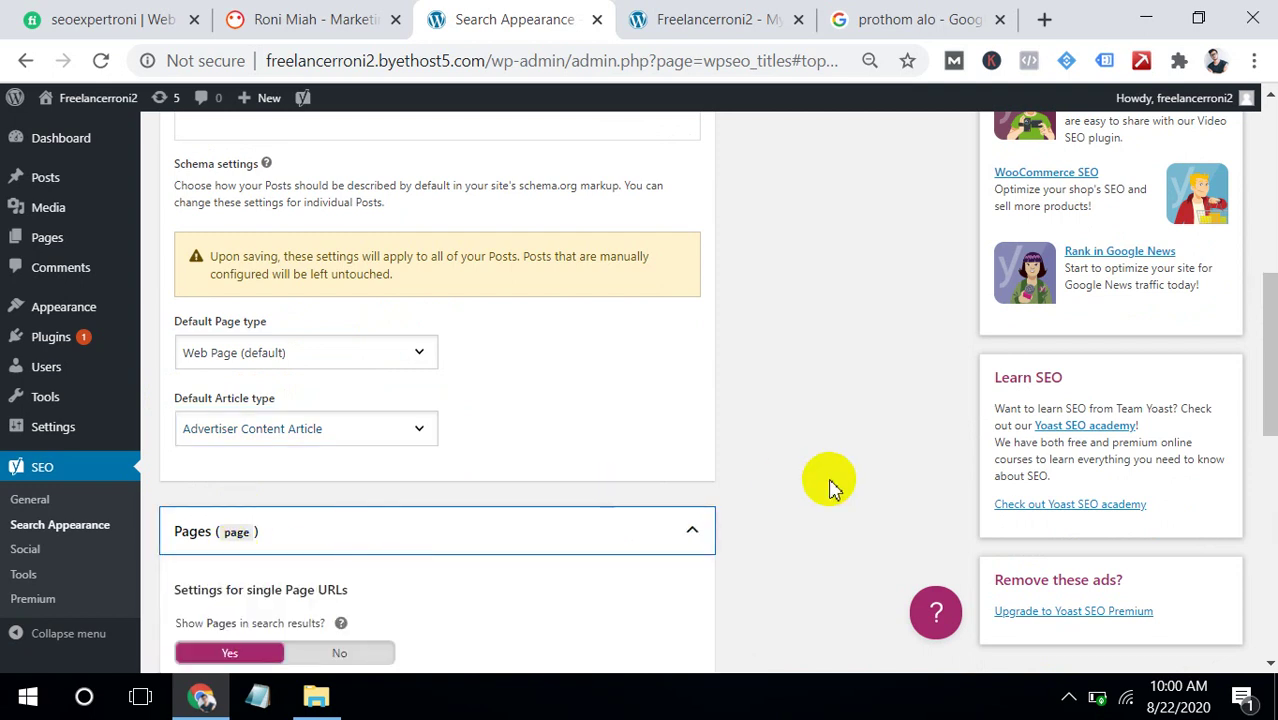
{"action": "left_click_drag", "start_coordinate": [1267, 280], "coordinate": [1244, 508]}
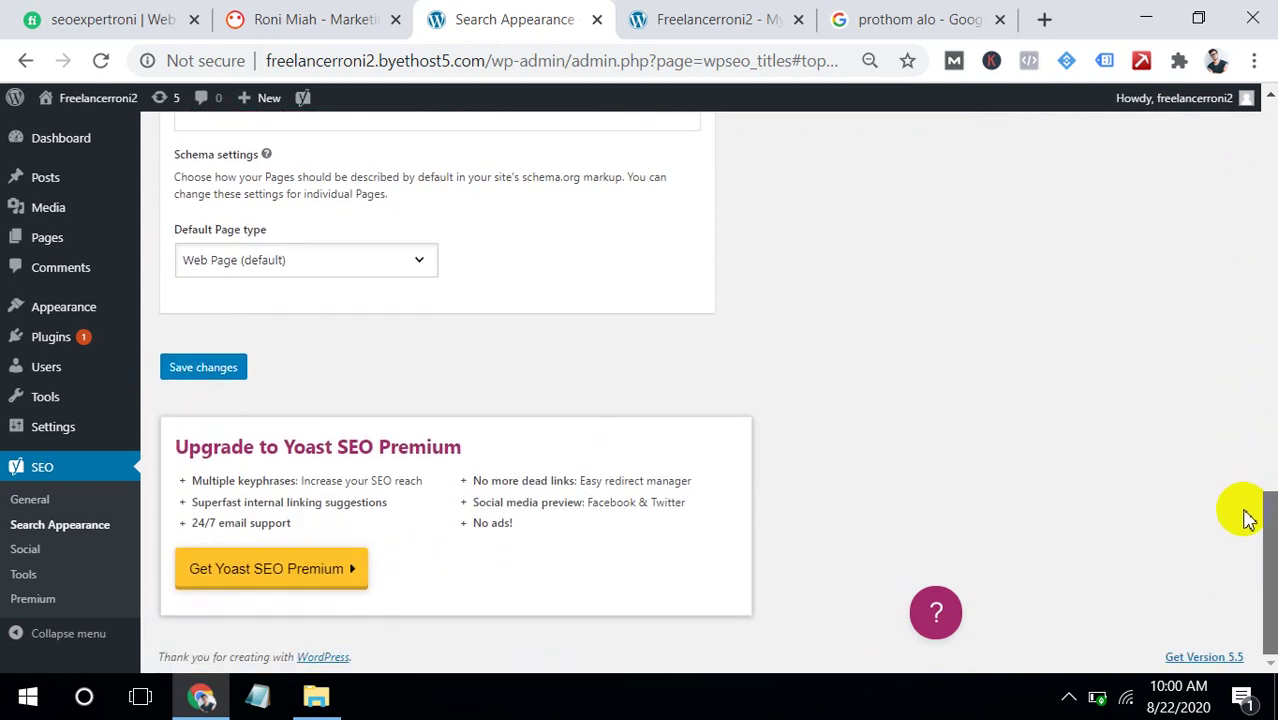
{"action": "left_click", "coordinate": [240, 378]}
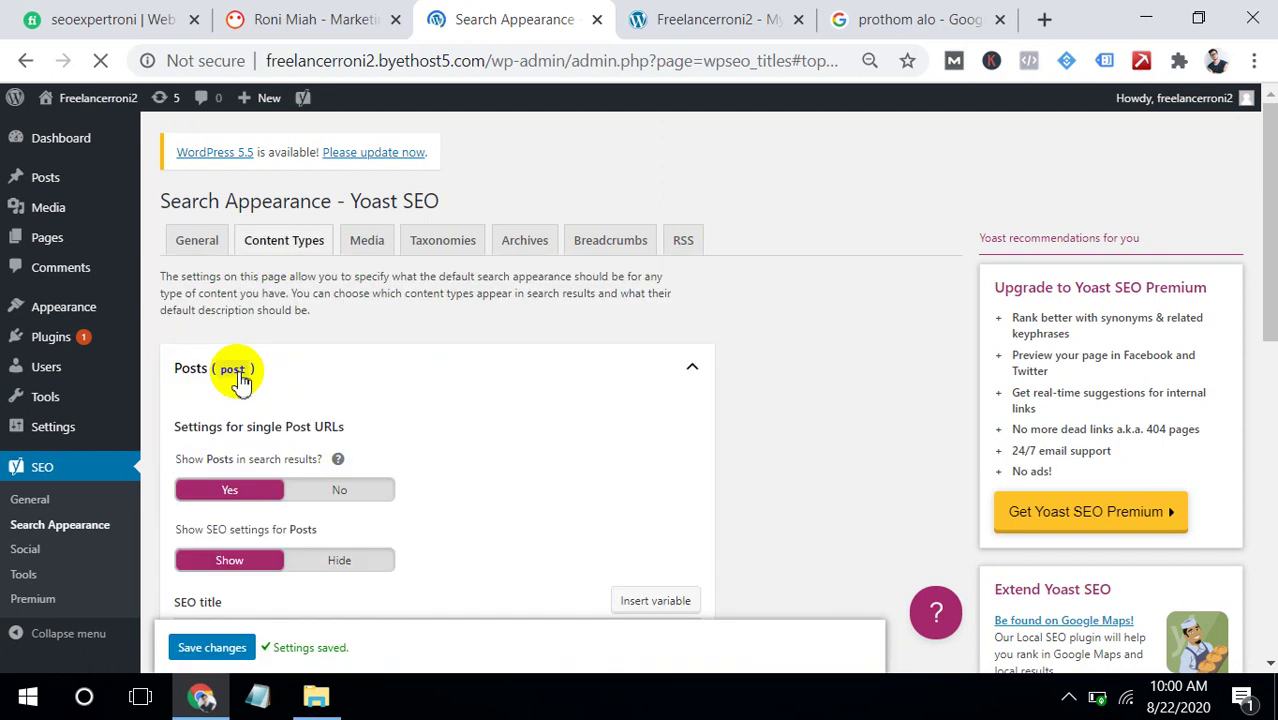
Open the Media settings, keep redirecting attachment URLs to the attachment itself at Yes, and save
{"action": "left_click", "coordinate": [368, 242]}
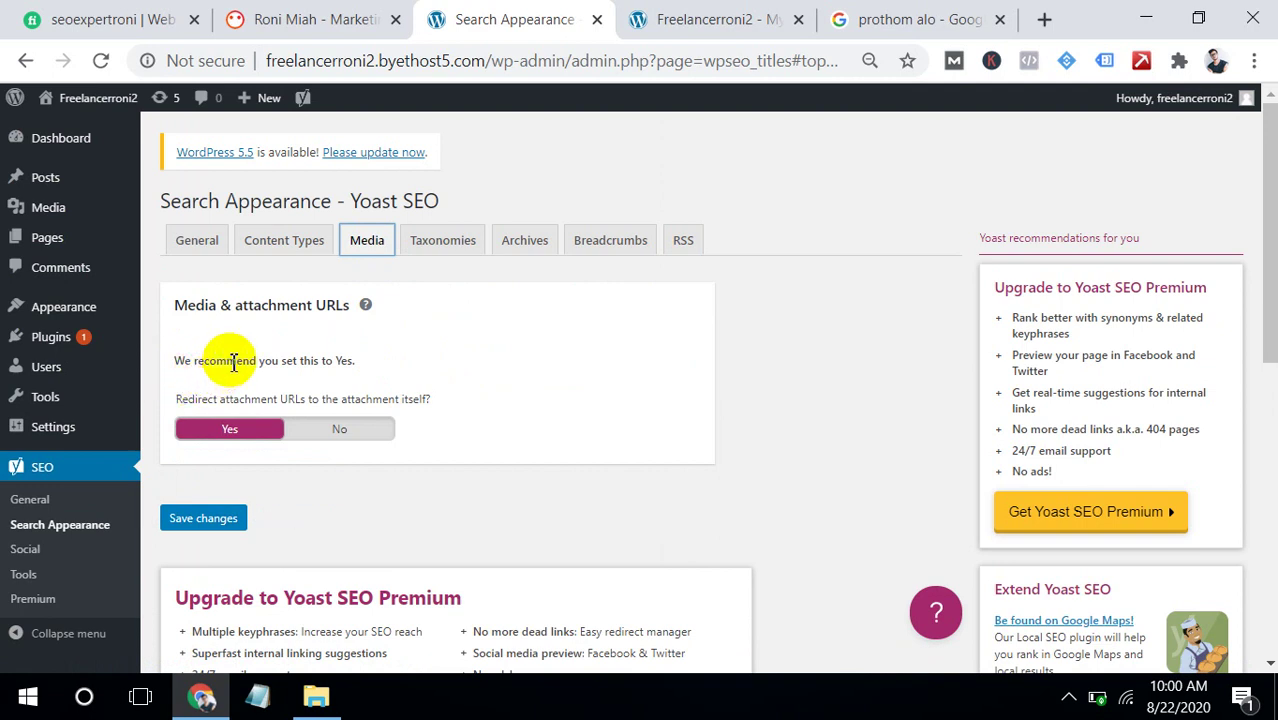
{"action": "left_click_drag", "start_coordinate": [191, 360], "coordinate": [309, 360]}
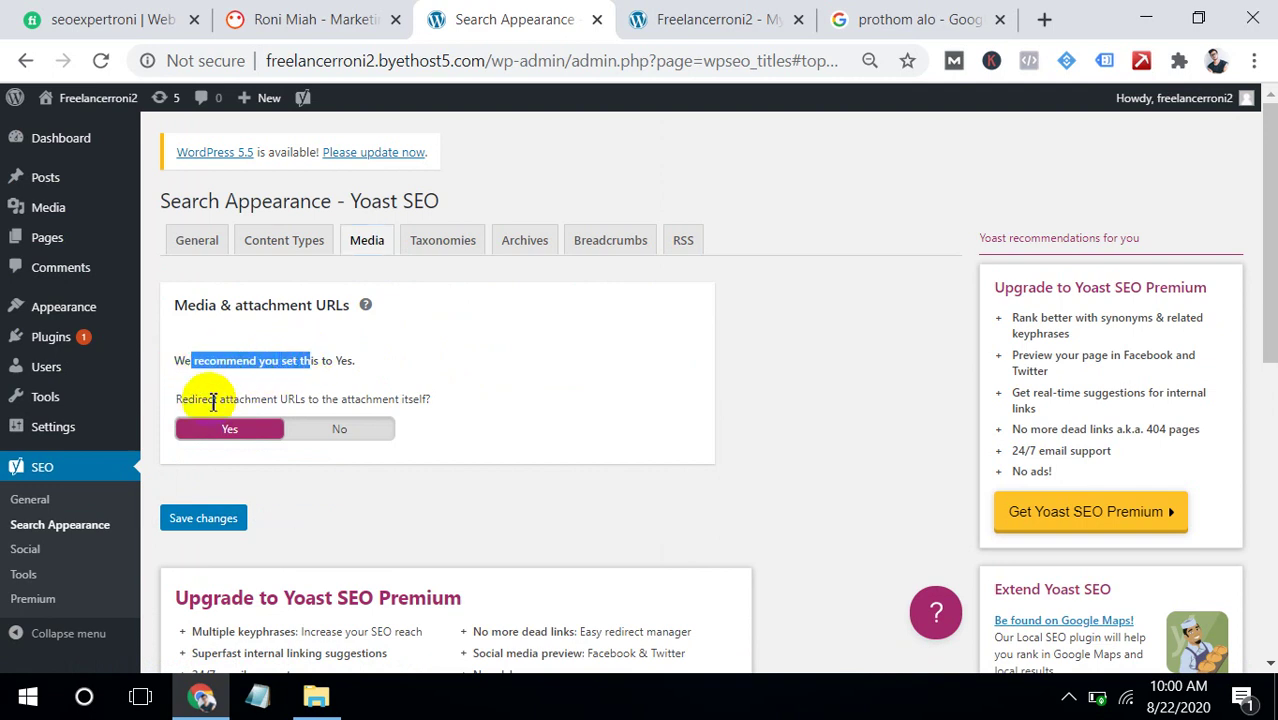
{"action": "left_click", "coordinate": [195, 522]}
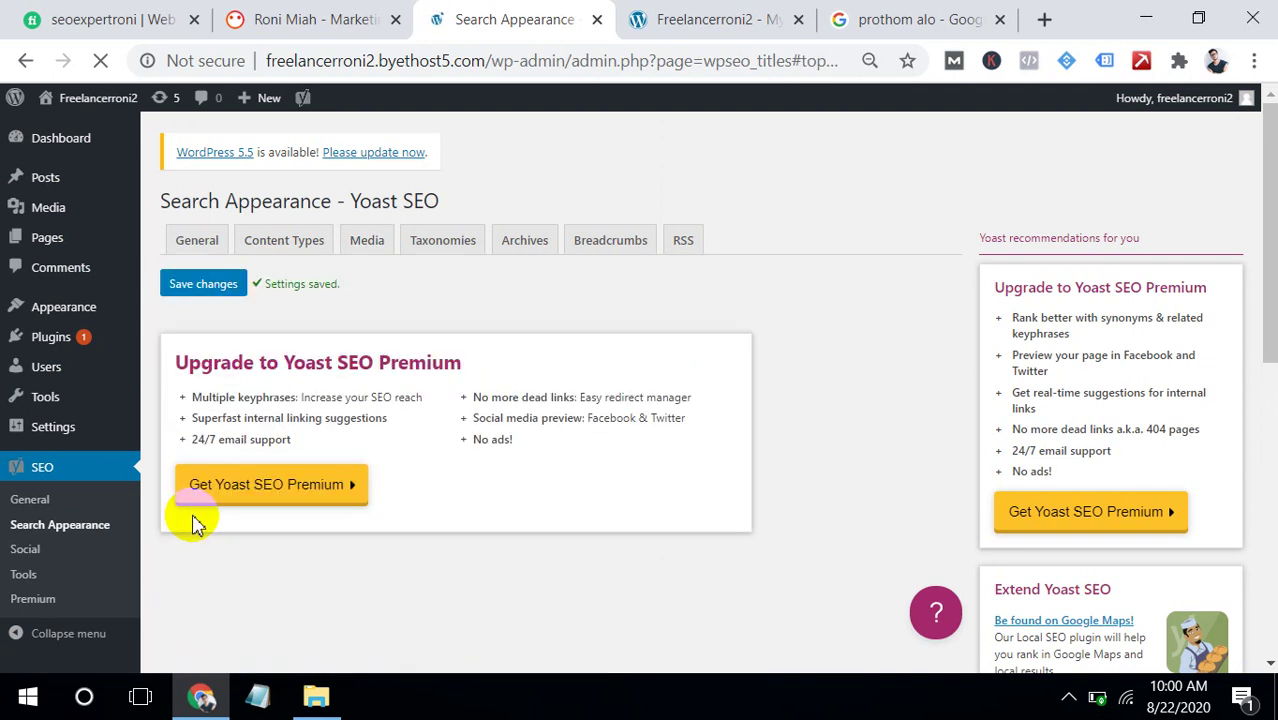
Turn off showing categories and tags in search results in the Taxonomies settings and save the changes
{"action": "left_click", "coordinate": [457, 246]}
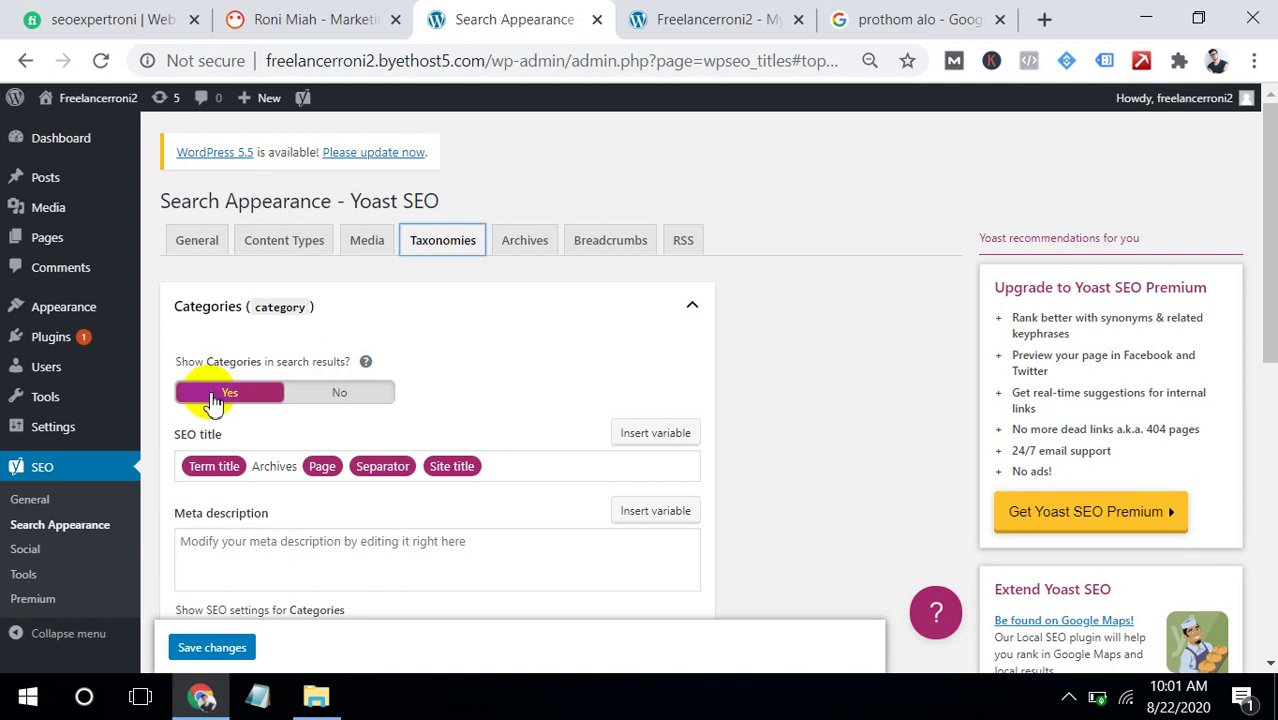
{"action": "left_click", "coordinate": [213, 400]}
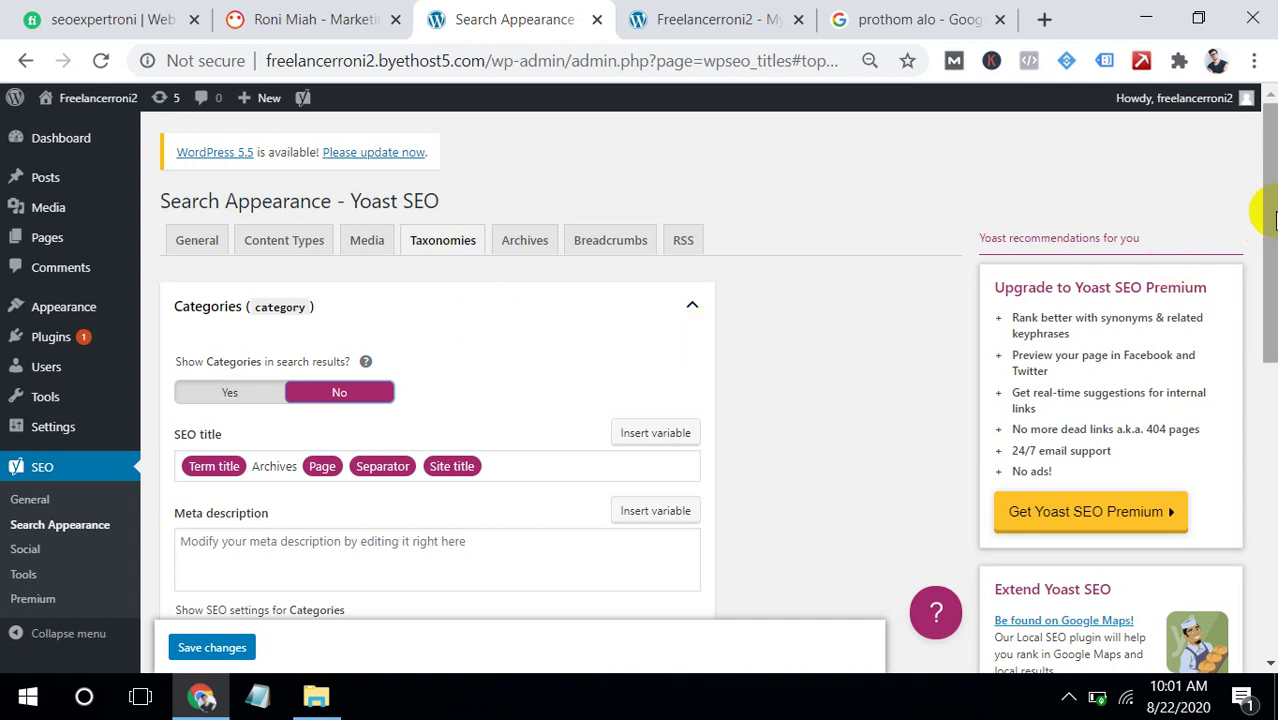
{"action": "left_click_drag", "start_coordinate": [1264, 205], "coordinate": [1221, 366]}
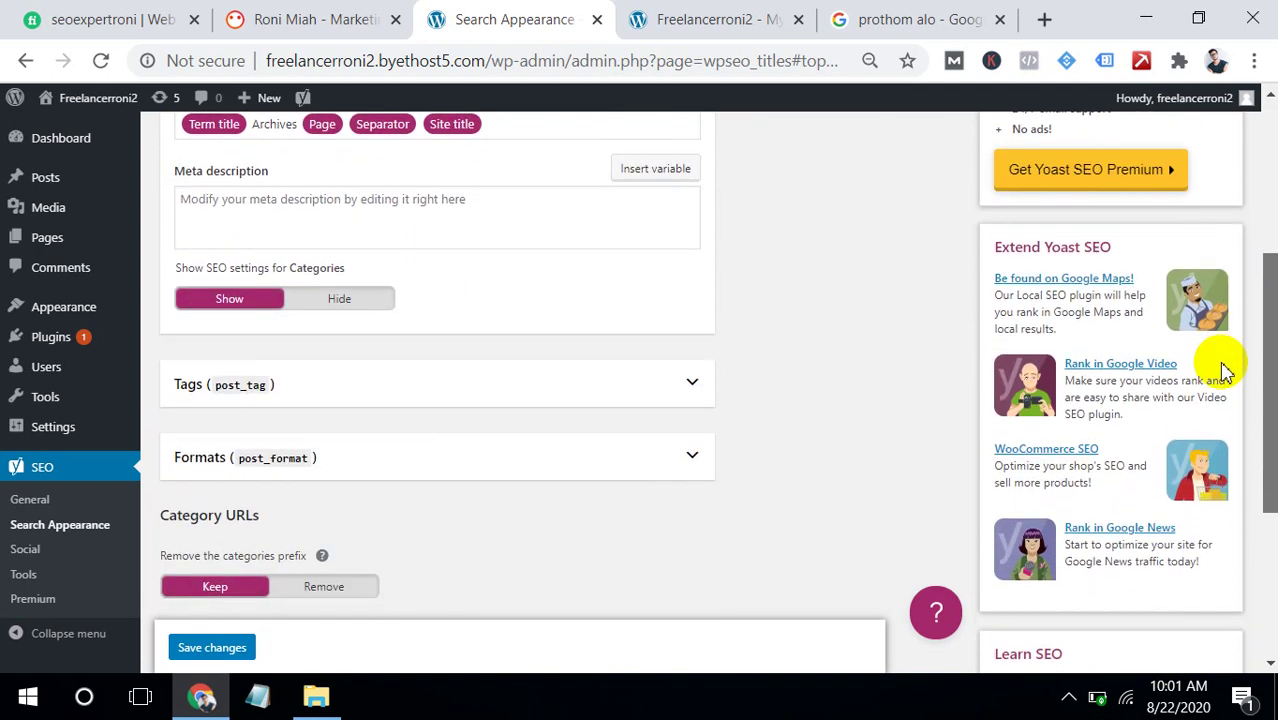
{"action": "left_click", "coordinate": [692, 384]}
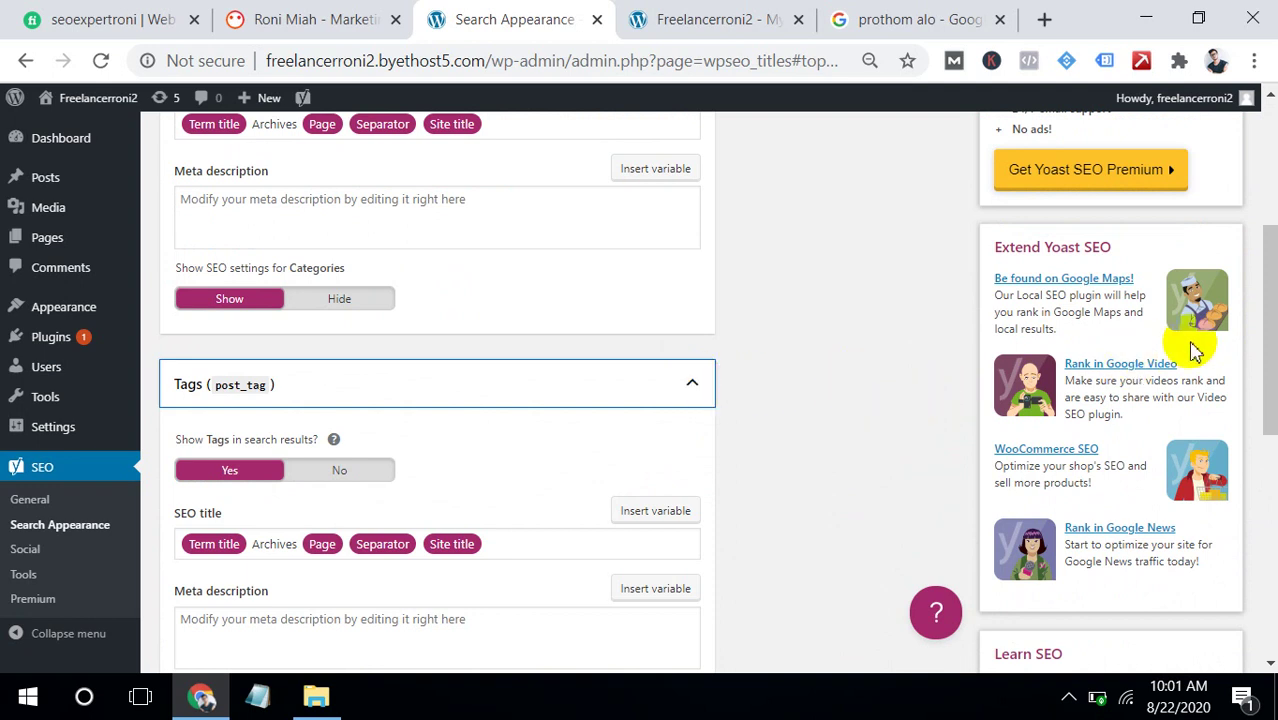
{"action": "left_click", "coordinate": [257, 476]}
{"action": "left_click_drag", "start_coordinate": [1264, 257], "coordinate": [1265, 423]}
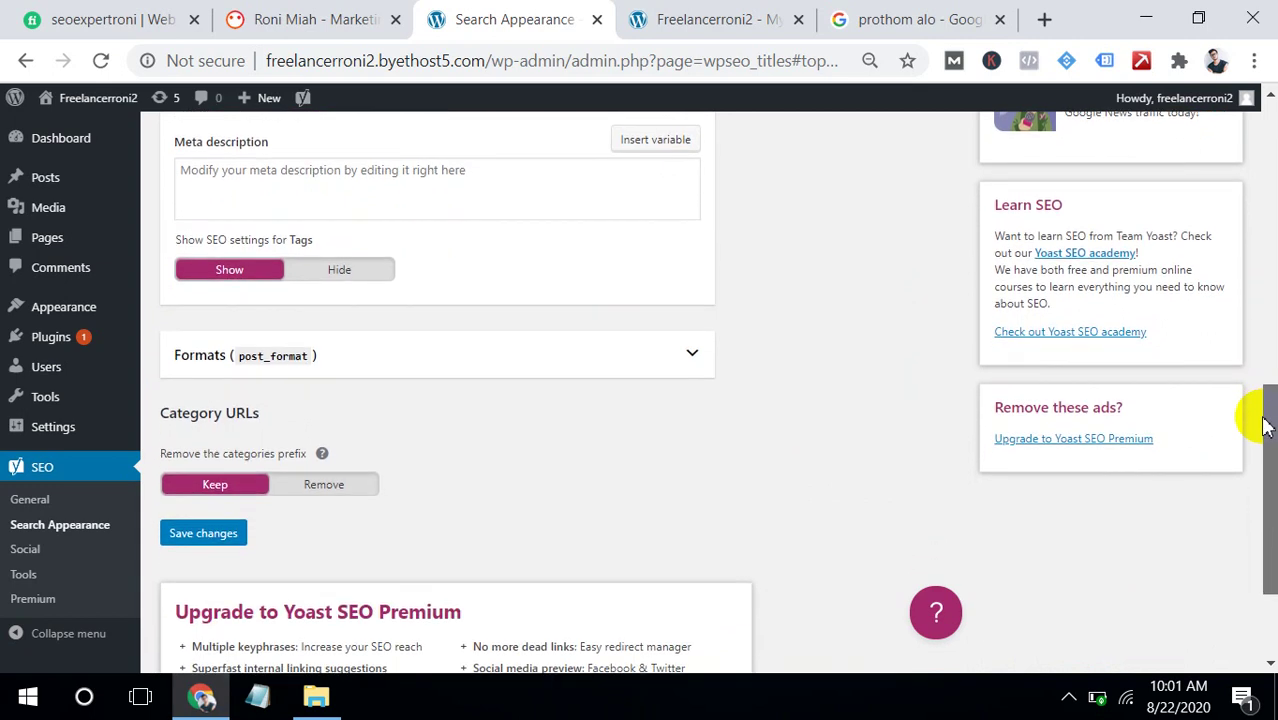
{"action": "left_click", "coordinate": [204, 540]}
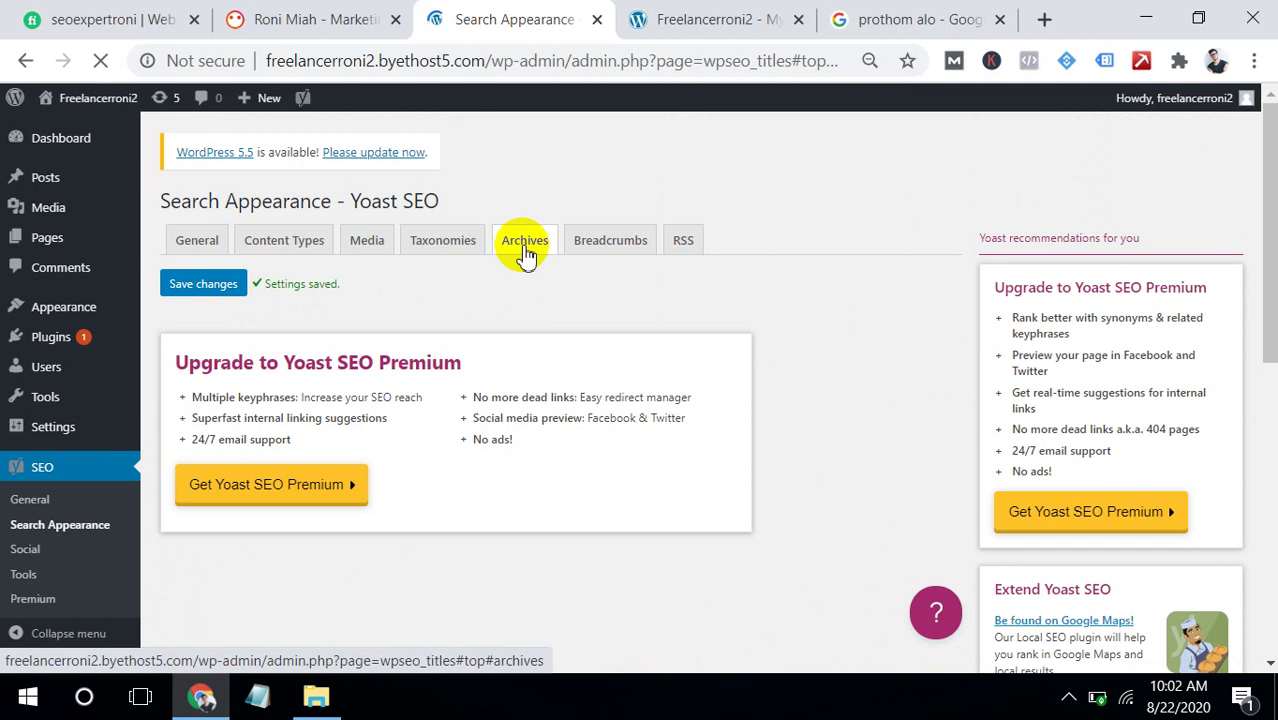
Open the Archives settings and review the author archives and the expanded date archives settings
{"action": "left_click", "coordinate": [524, 251]}
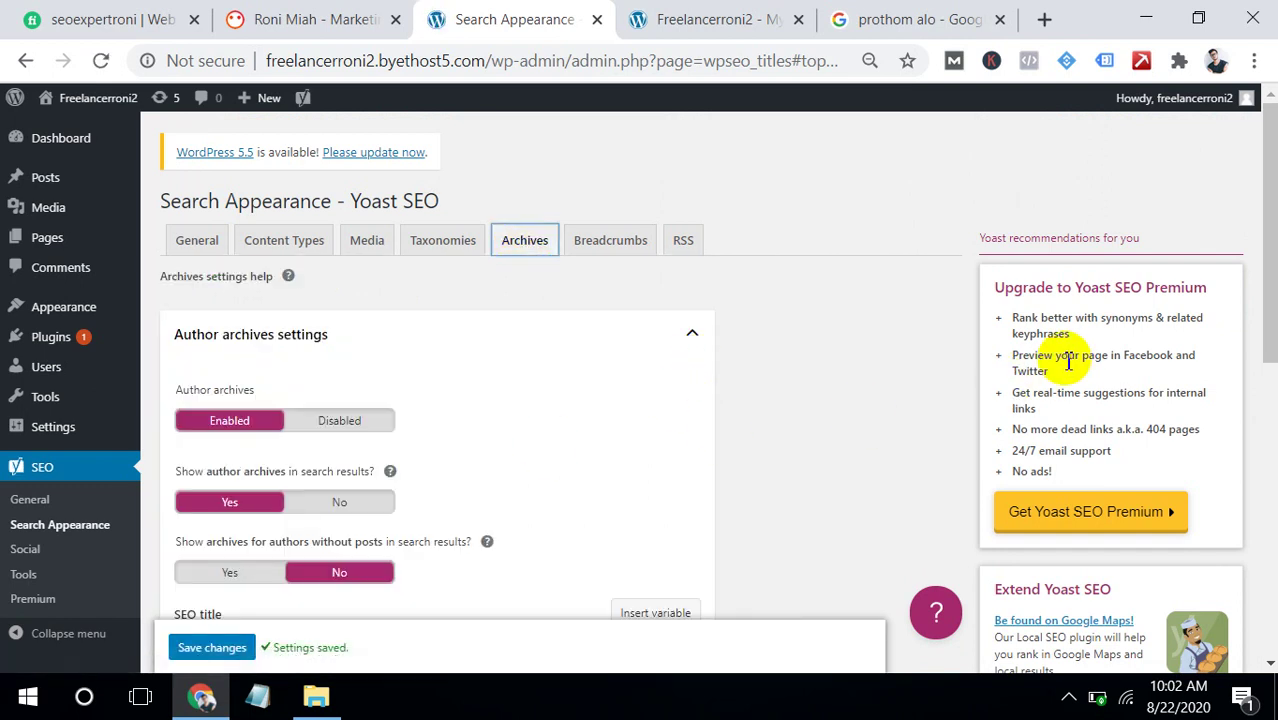
{"action": "left_click_drag", "start_coordinate": [1270, 272], "coordinate": [1232, 451]}
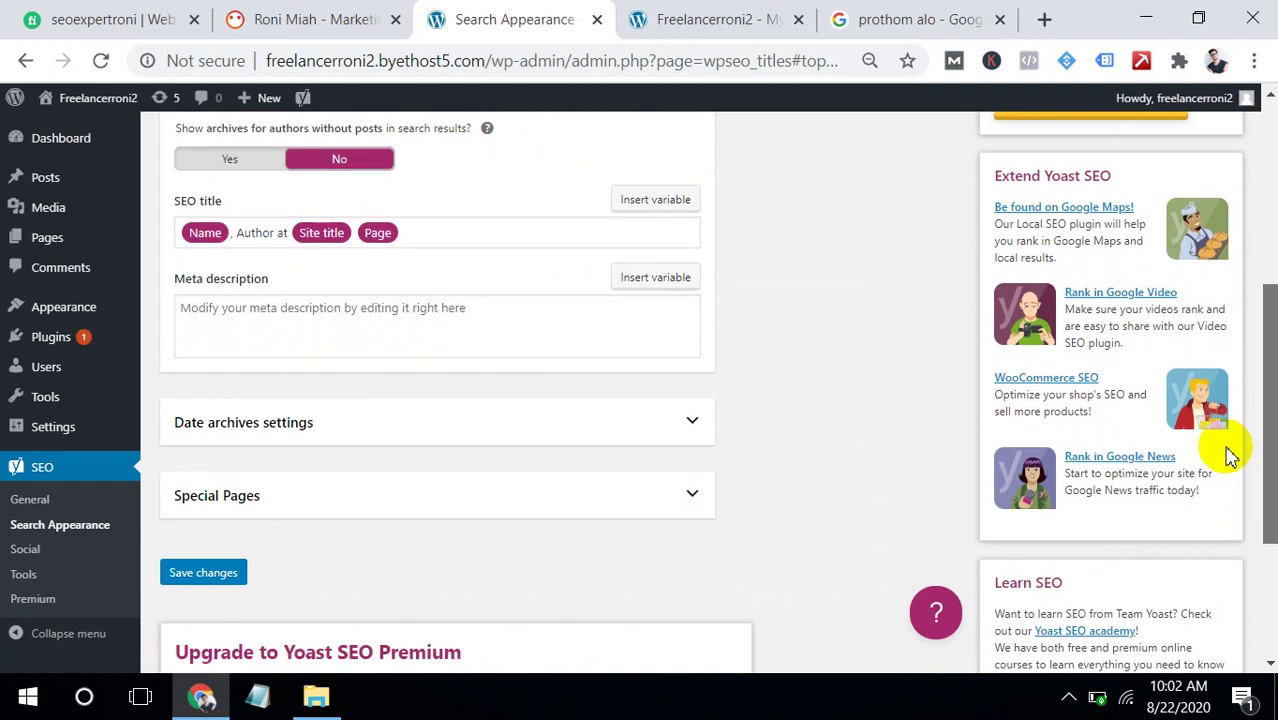
{"action": "left_click", "coordinate": [670, 430]}
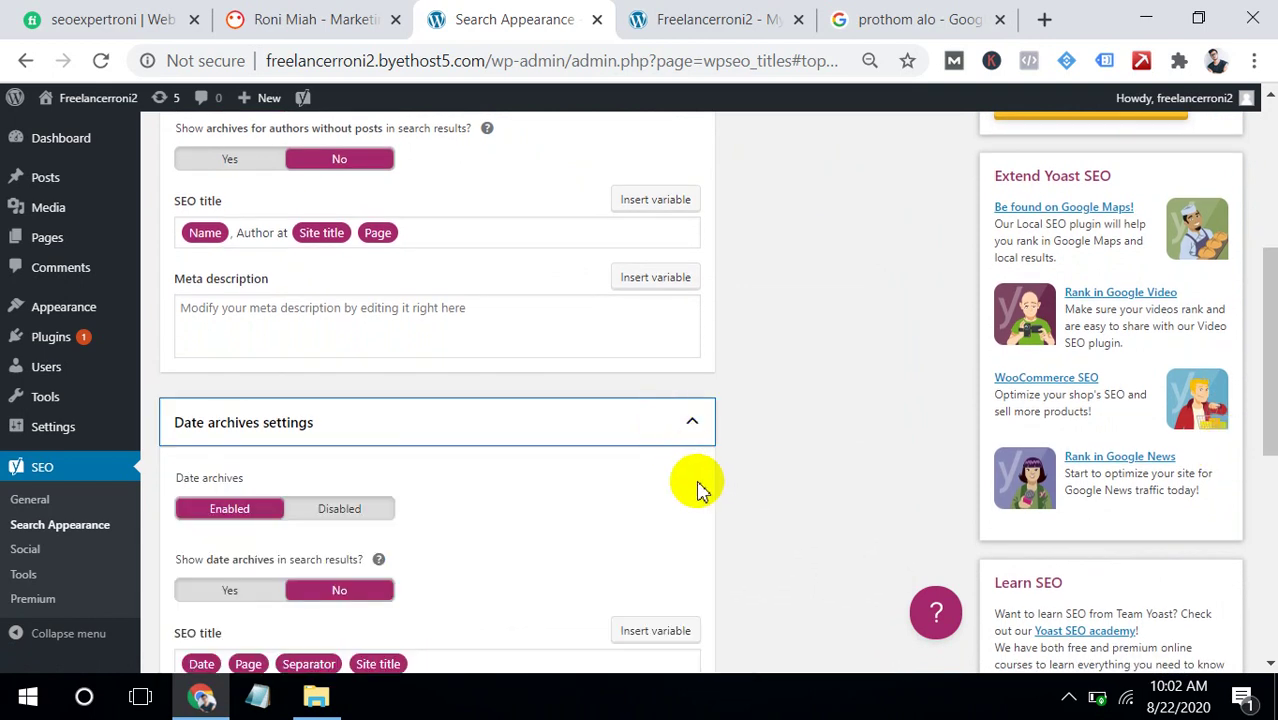
{"action": "left_click_drag", "start_coordinate": [1272, 322], "coordinate": [1262, 366]}
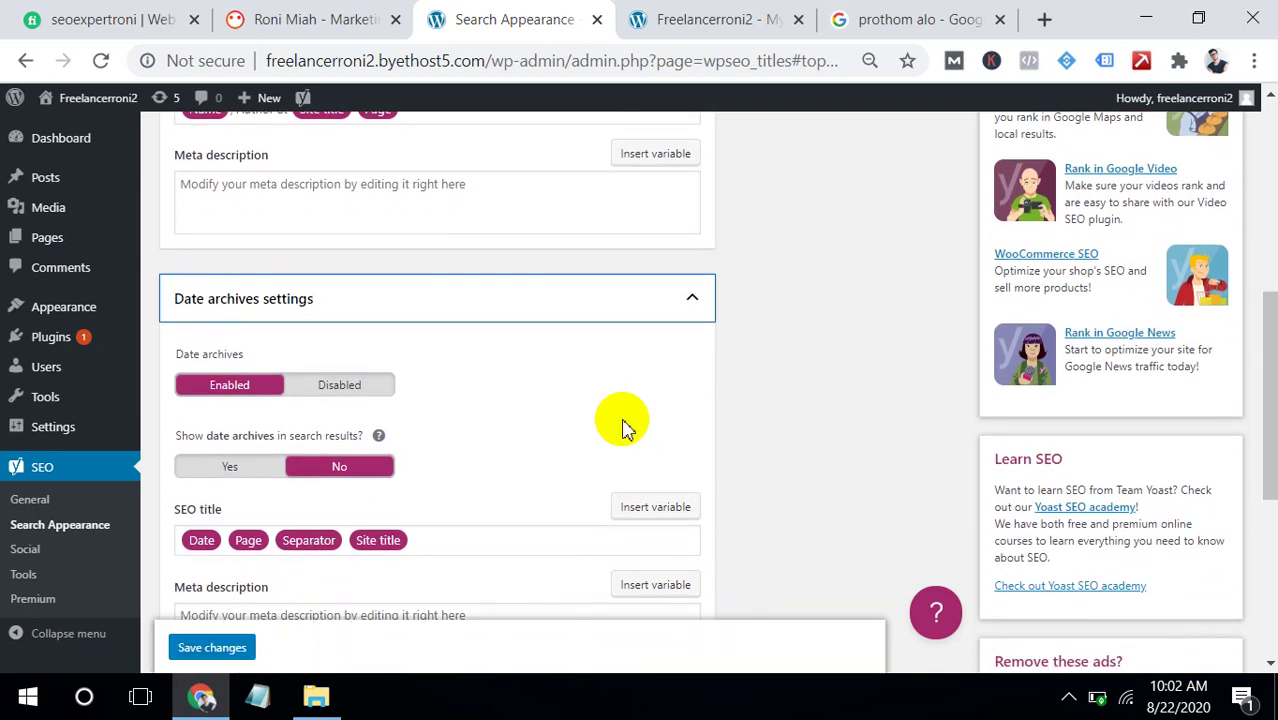
Switch to the Google results tab and replace the query with a search for "seo"
{"action": "left_click", "coordinate": [922, 22]}
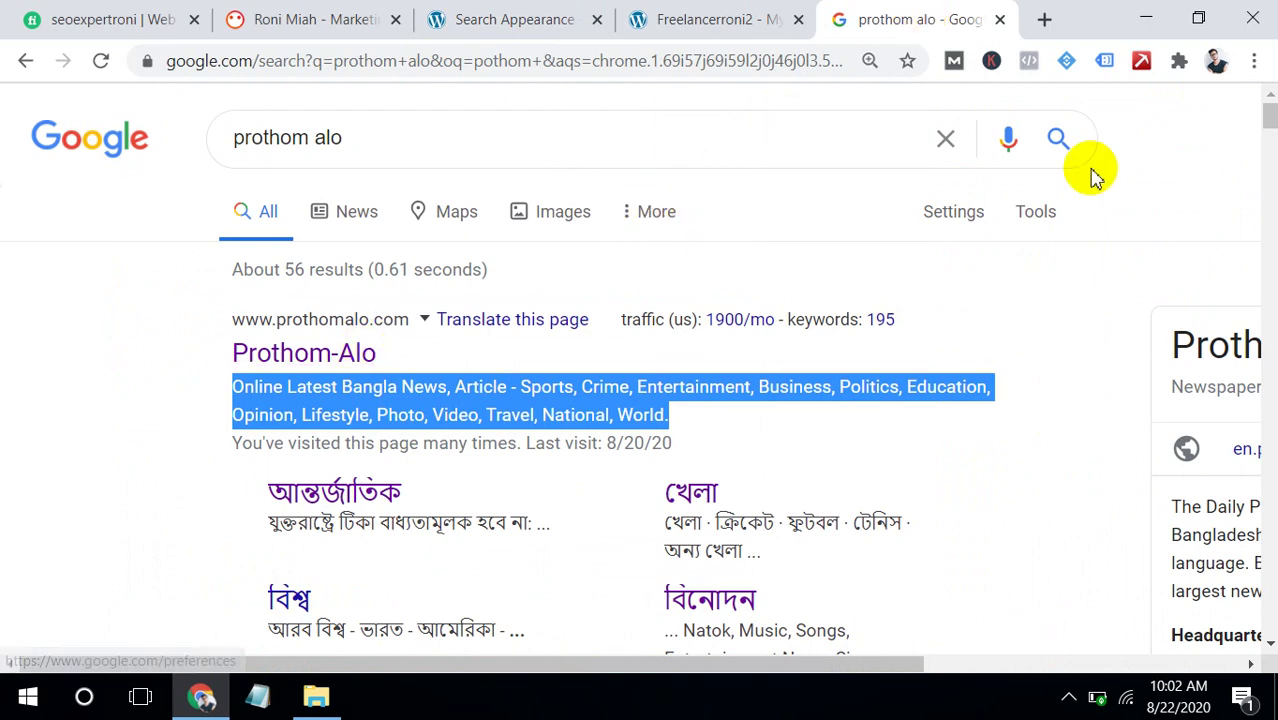
{"action": "mouse_move", "coordinate": [1266, 108]}
{"action": "left_mouse_down"}
{"action": "mouse_move", "coordinate": [1268, 152]}
{"action": "mouse_move", "coordinate": [1268, 100]}
{"action": "left_mouse_up"}
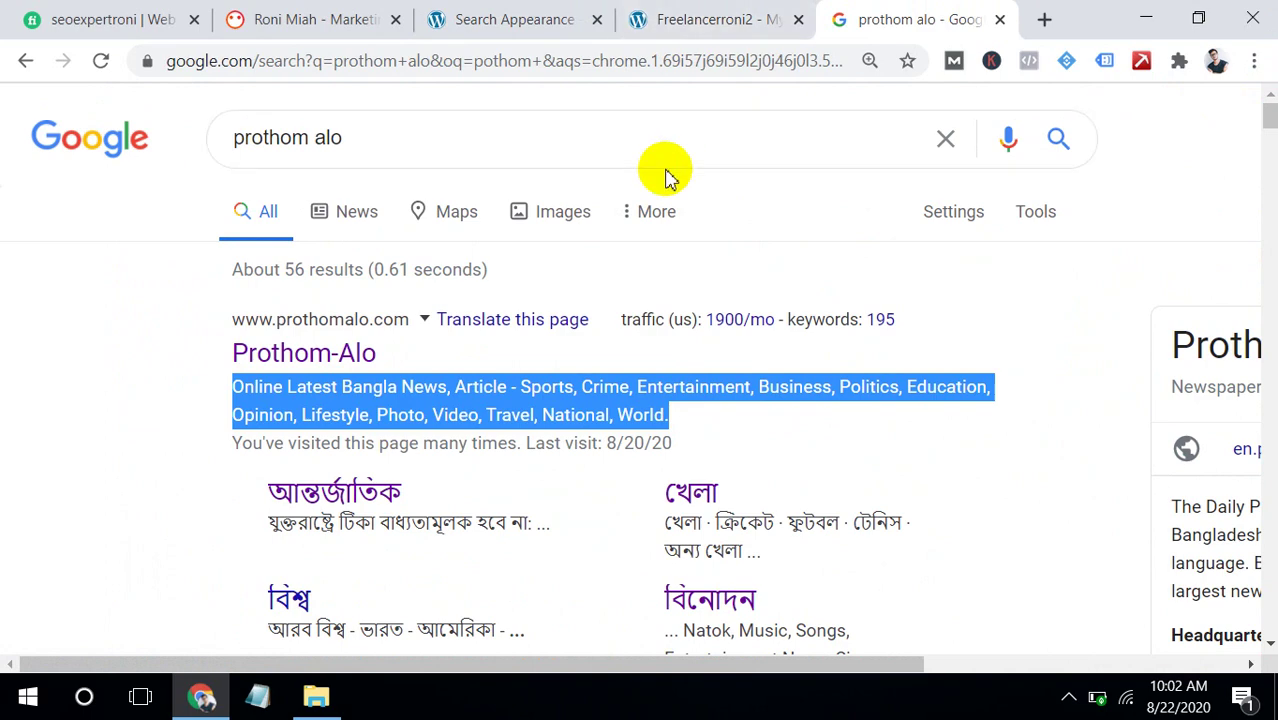
{"action": "left_click", "coordinate": [696, 131]}
{"action": "triple_click", "coordinate": [699, 132]}
{"action": "key", "text": "BackSpace"}
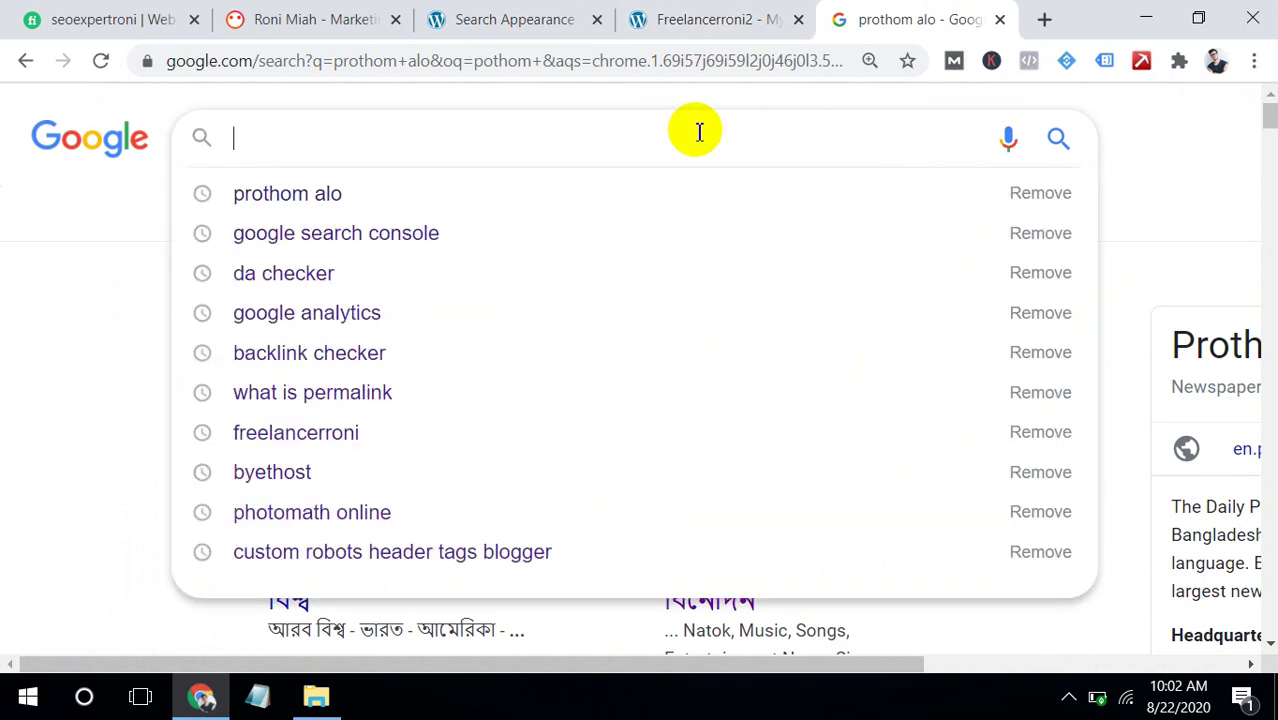
{"action": "type", "text": "seo"}
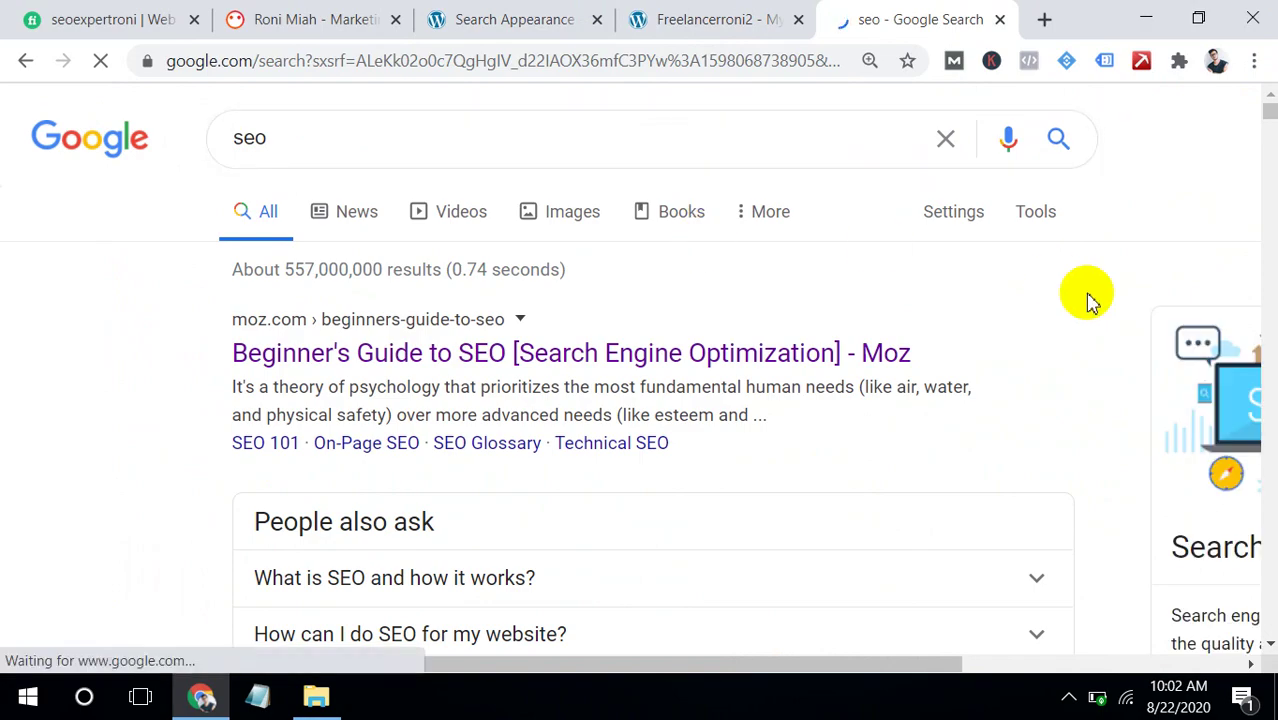
Look through the "seo" results and examine the publication date in the searchenginewatch.com snippet
{"action": "left_click_drag", "start_coordinate": [1268, 115], "coordinate": [1269, 134]}
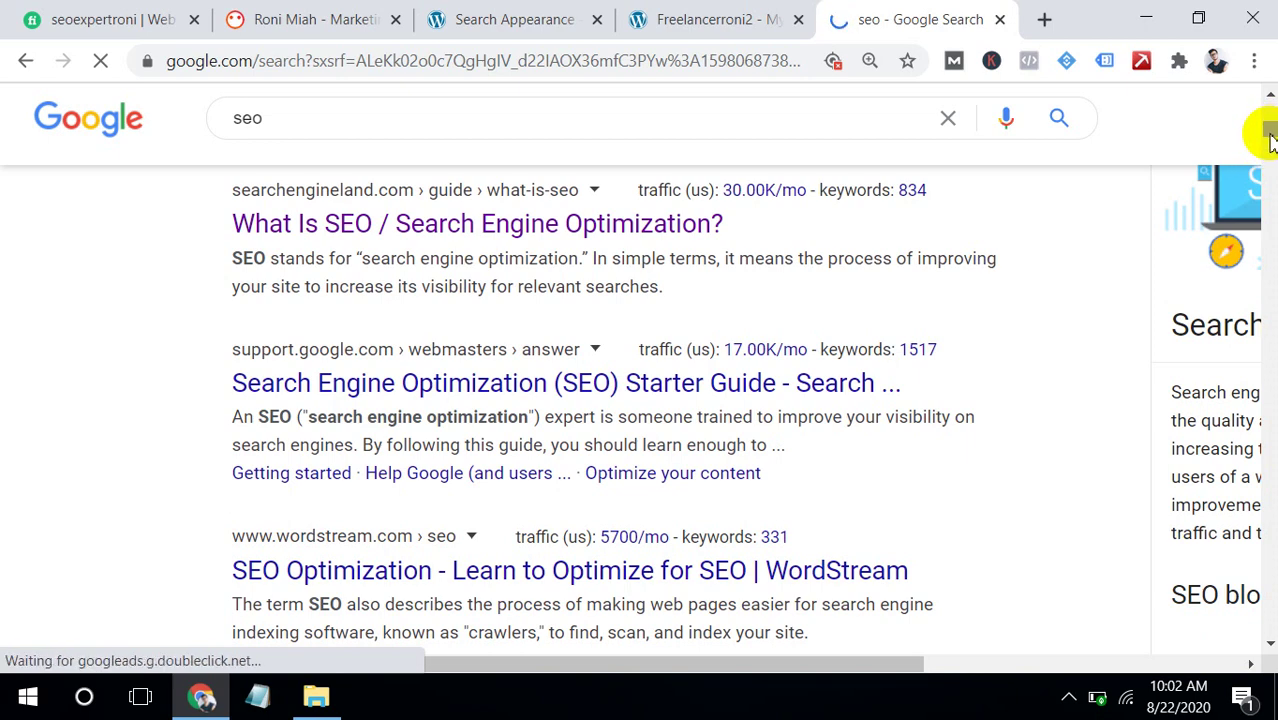
{"action": "left_click_drag", "start_coordinate": [1268, 143], "coordinate": [1270, 157]}
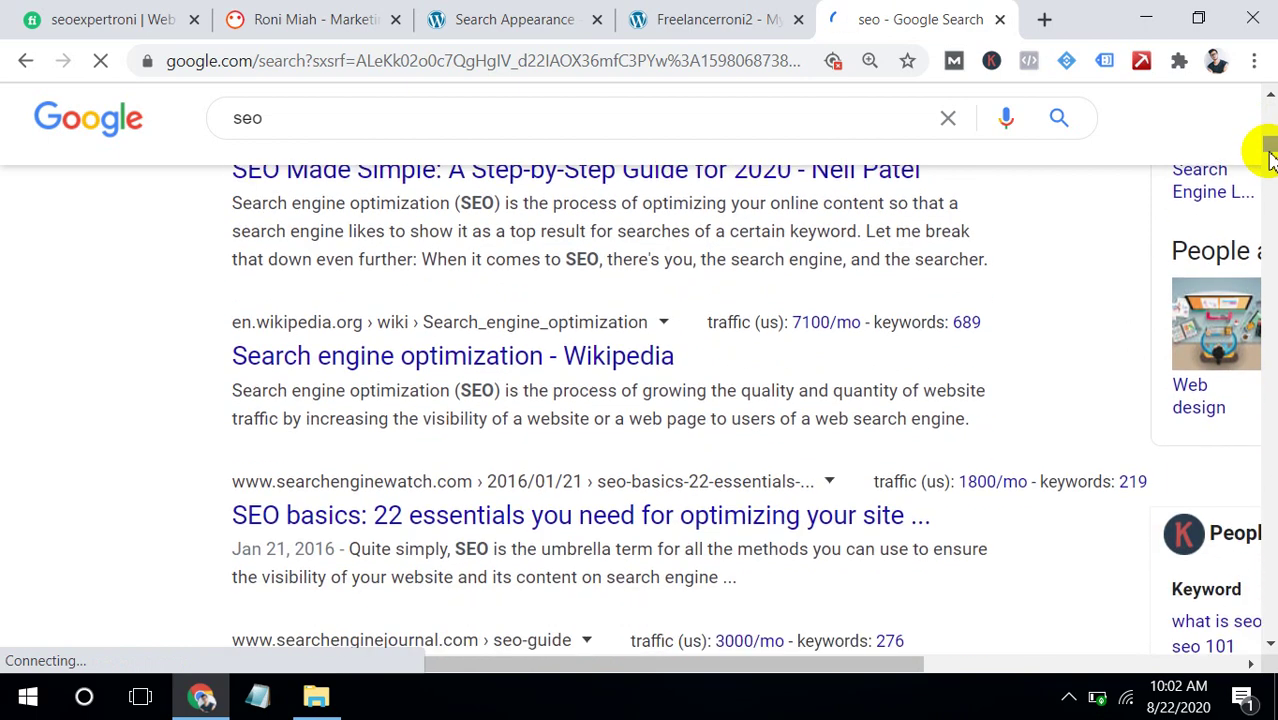
{"action": "left_click_drag", "start_coordinate": [220, 534], "coordinate": [360, 542]}
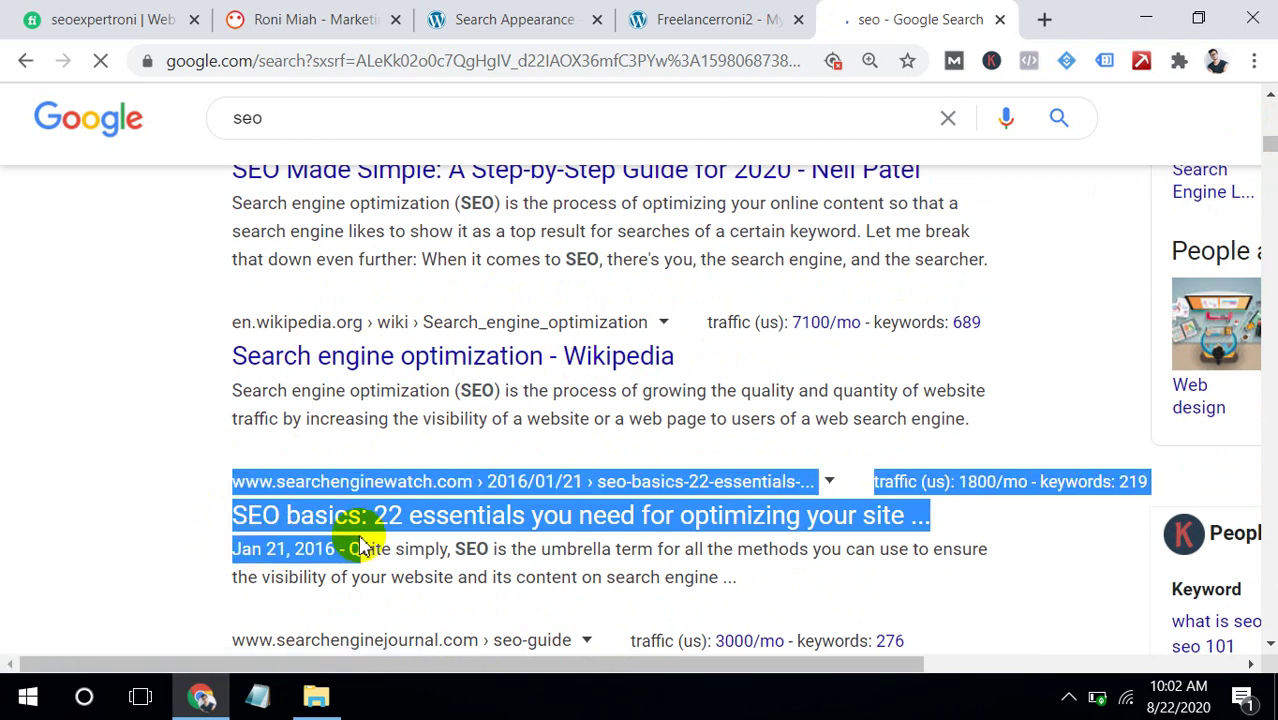
{"action": "left_click", "coordinate": [170, 553]}
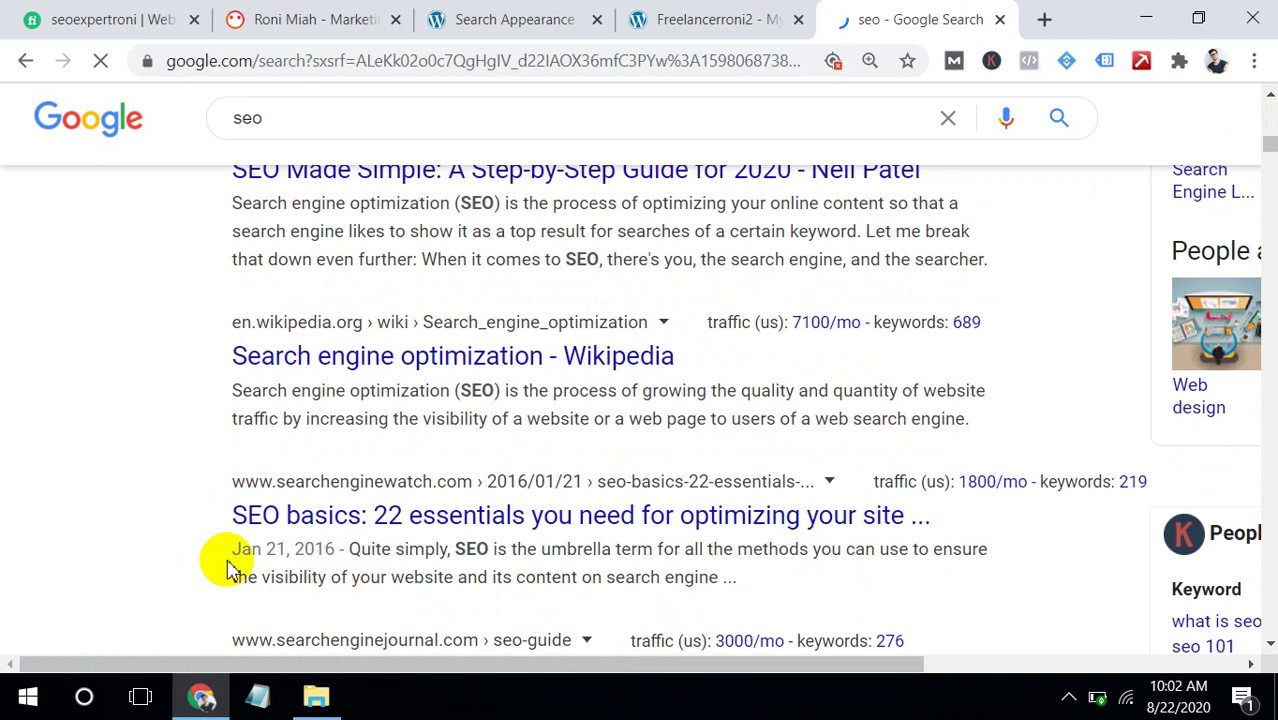
Compare the publication dates in the searchenginewatch.com and ahrefs.com snippets of the "seo" results
{"action": "left_click_drag", "start_coordinate": [214, 556], "coordinate": [319, 546]}
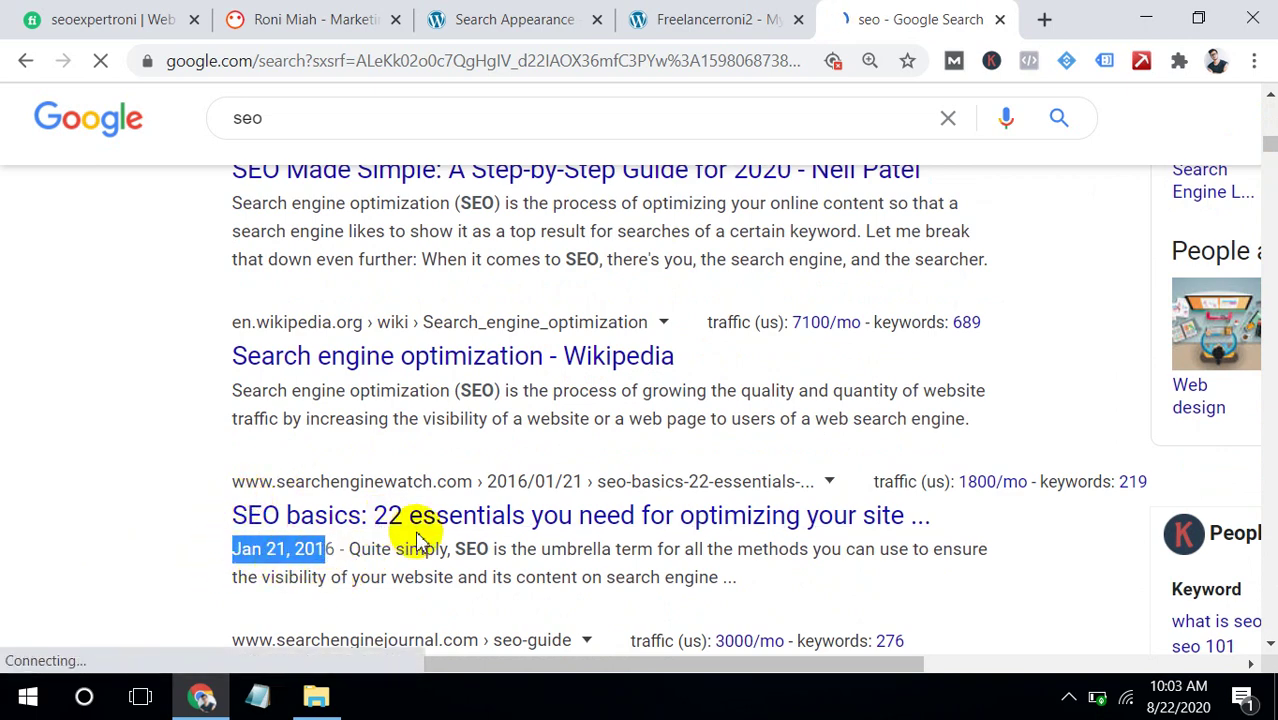
{"action": "scroll", "coordinate": [1270, 143], "scroll_direction": "down", "scroll_amount": 1}
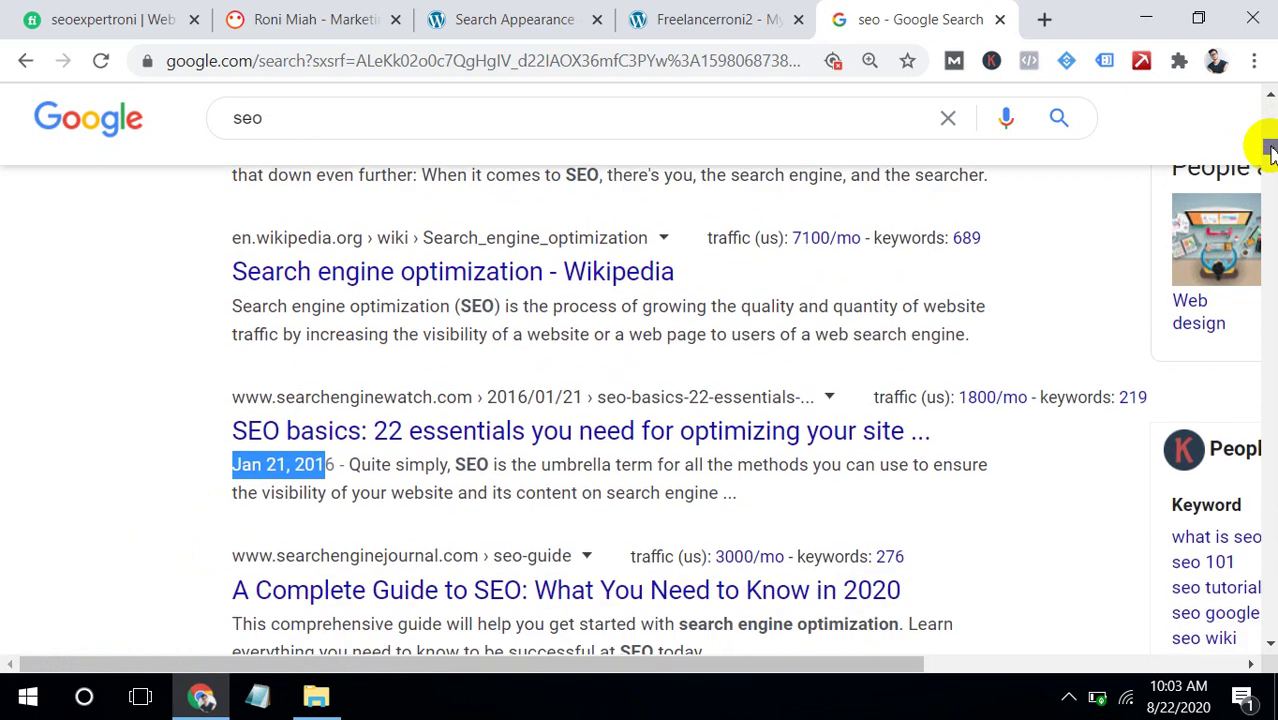
{"action": "scroll", "coordinate": [1270, 150], "scroll_direction": "down", "scroll_amount": 2}
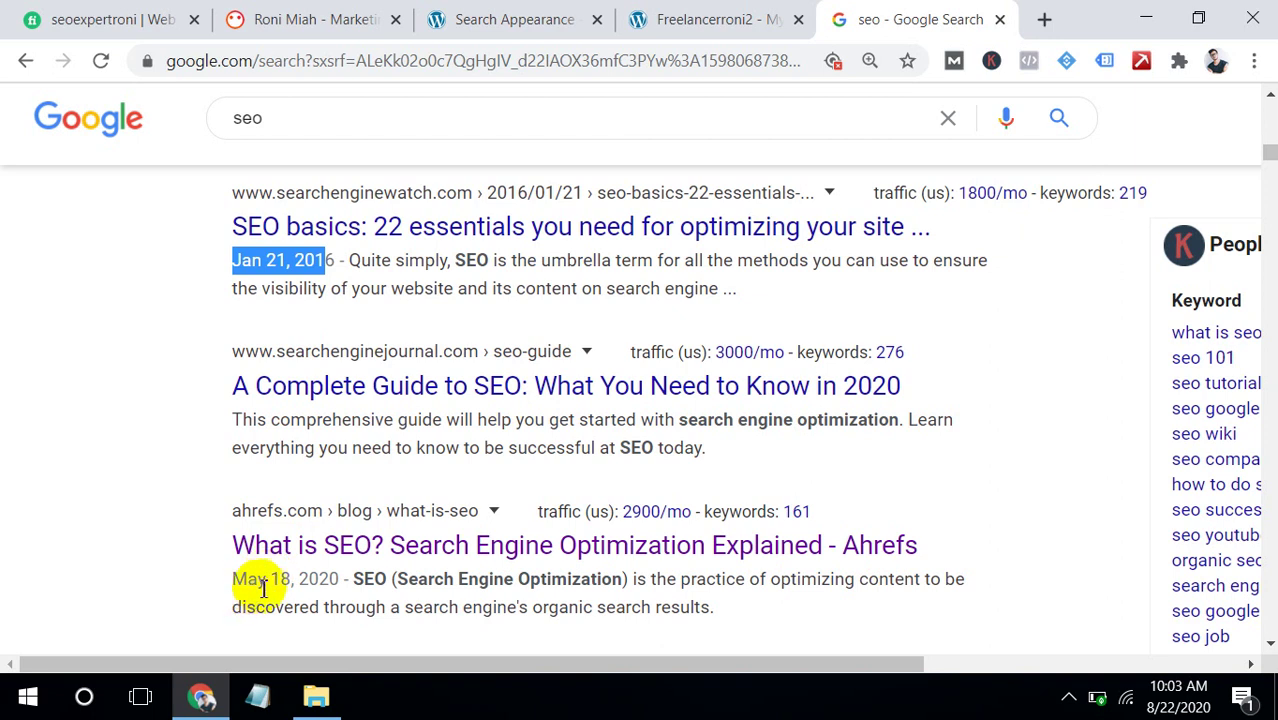
{"action": "left_click", "coordinate": [236, 260]}
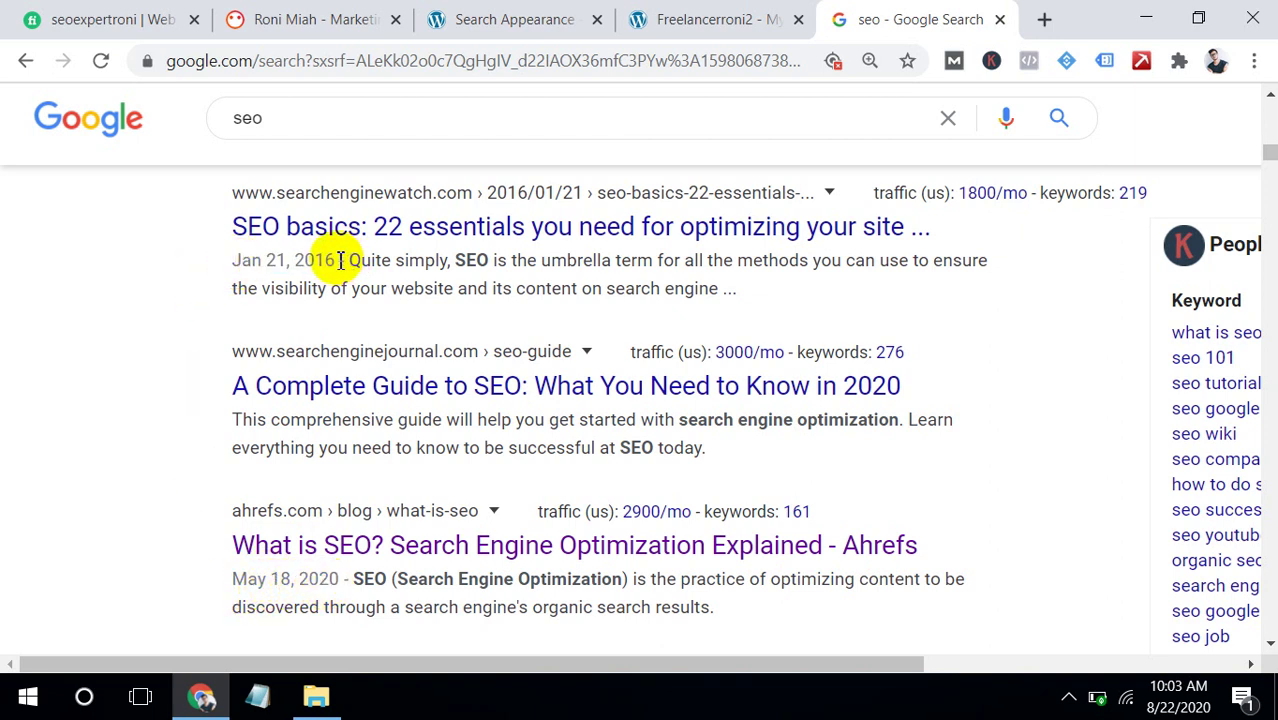
{"action": "left_click_drag", "start_coordinate": [341, 260], "coordinate": [224, 280]}
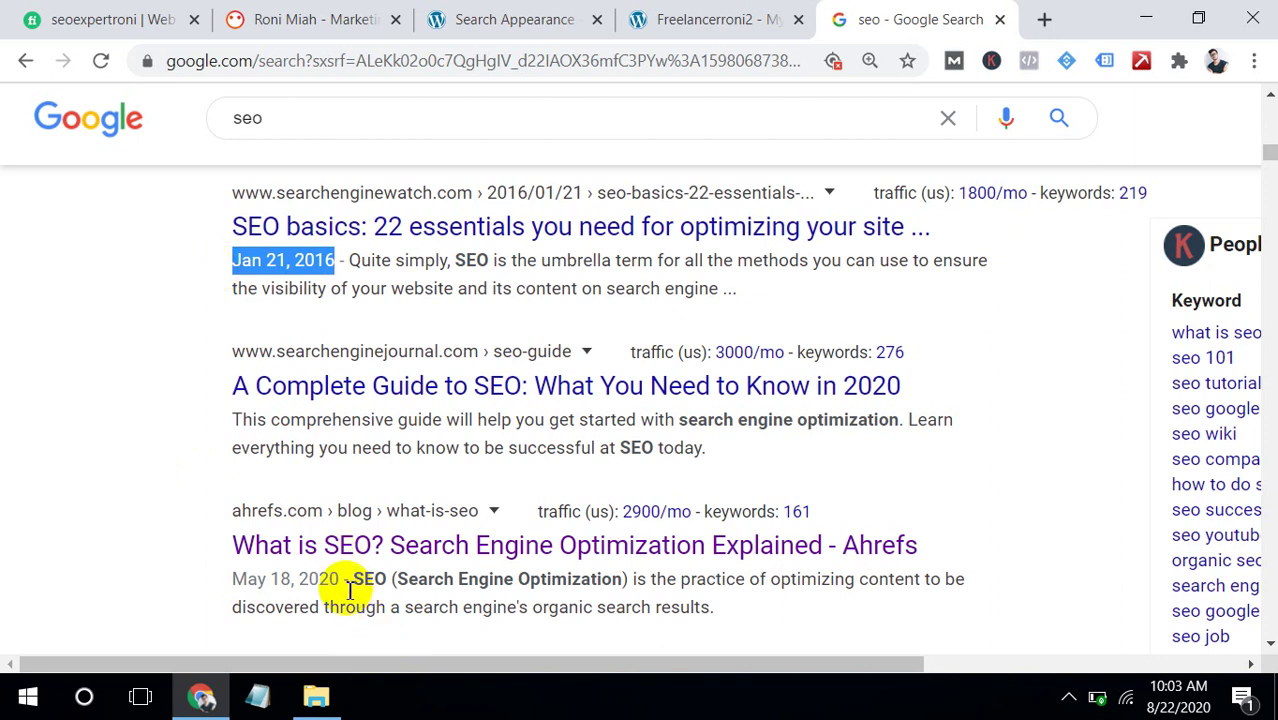
{"action": "left_click_drag", "start_coordinate": [340, 583], "coordinate": [243, 590]}
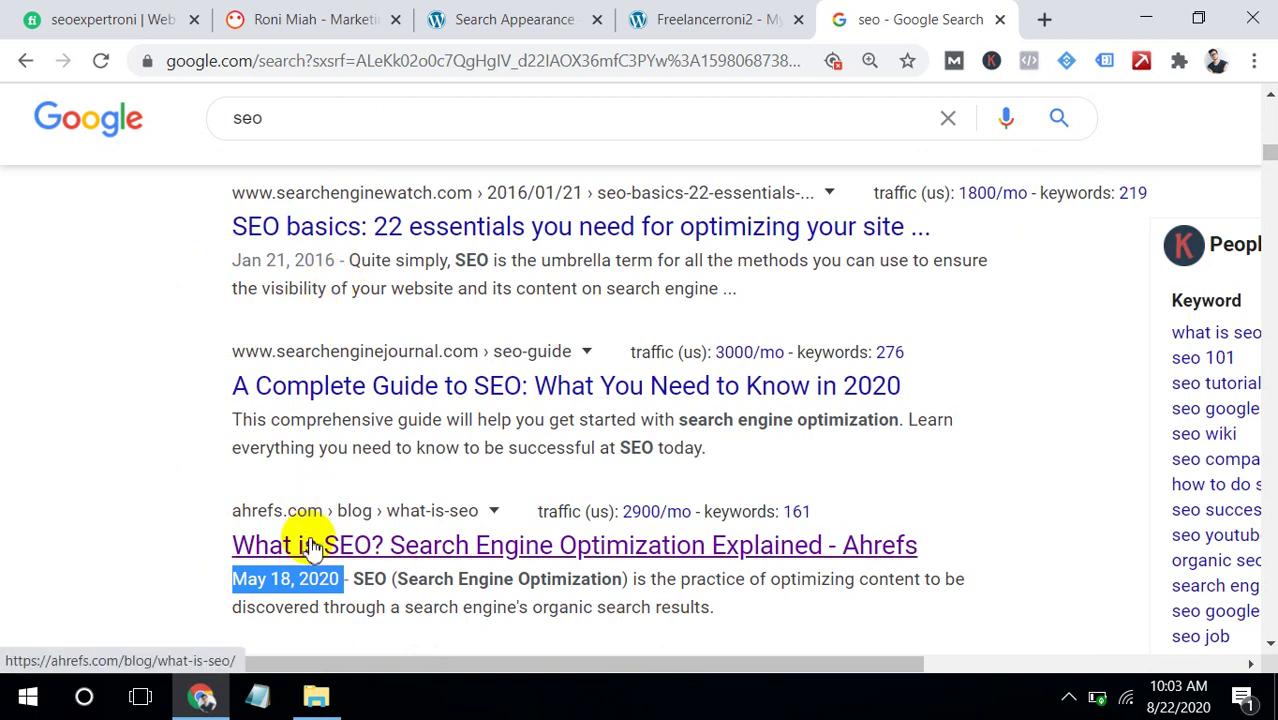
Return to the Archives settings, show date archives in search results, expand Special Pages and save the changes
{"action": "left_click", "coordinate": [737, 22]}
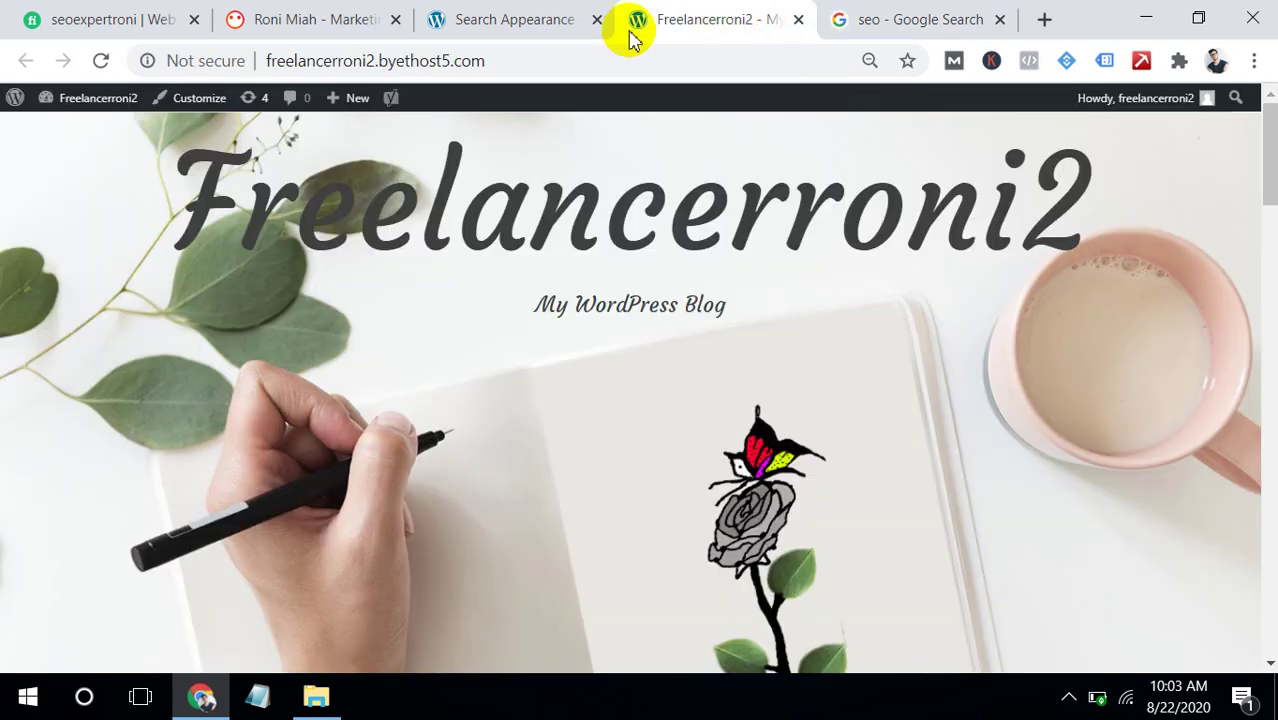
{"action": "left_click", "coordinate": [542, 22]}
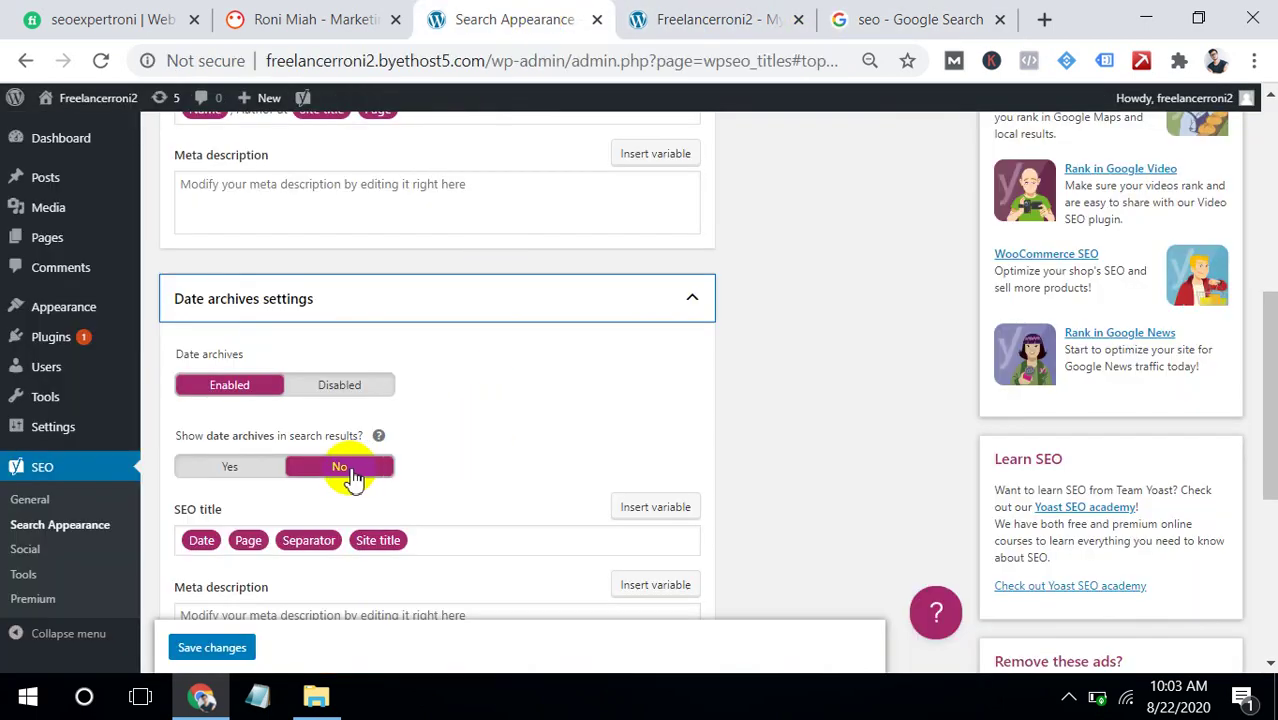
{"action": "left_click", "coordinate": [350, 472]}
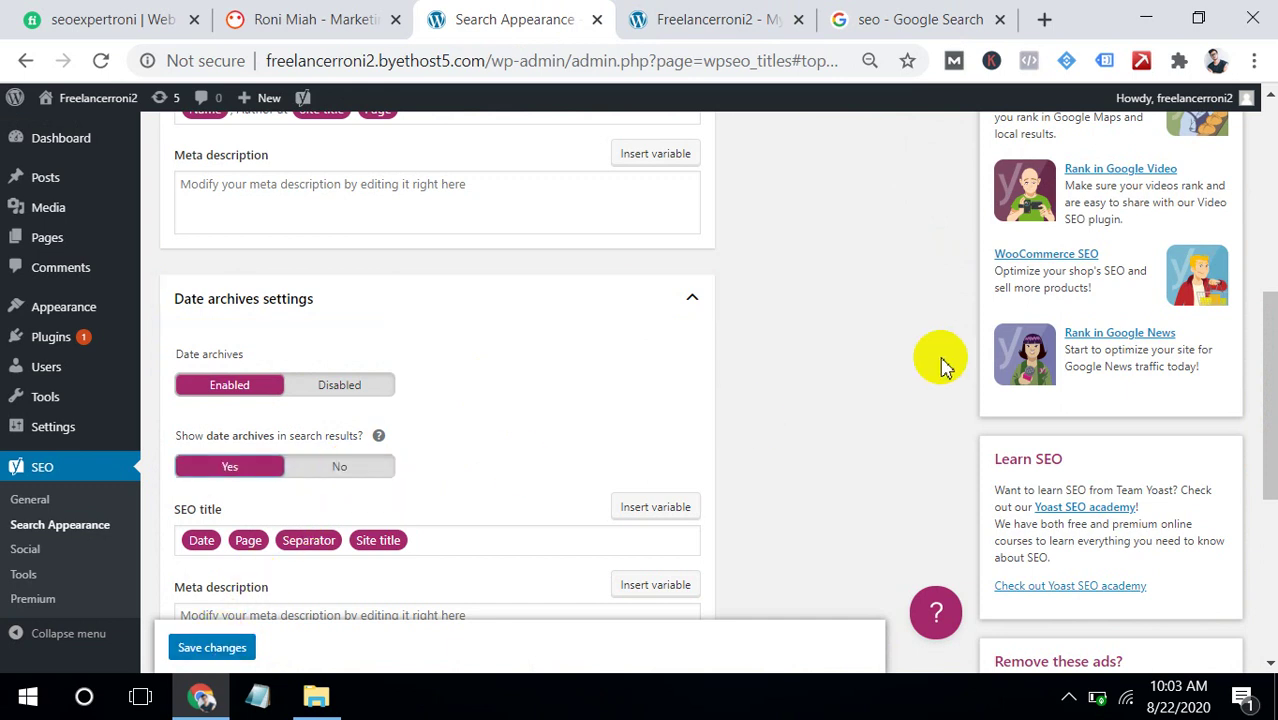
{"action": "left_click_drag", "start_coordinate": [1266, 300], "coordinate": [1259, 459]}
{"action": "left_click", "coordinate": [645, 345]}
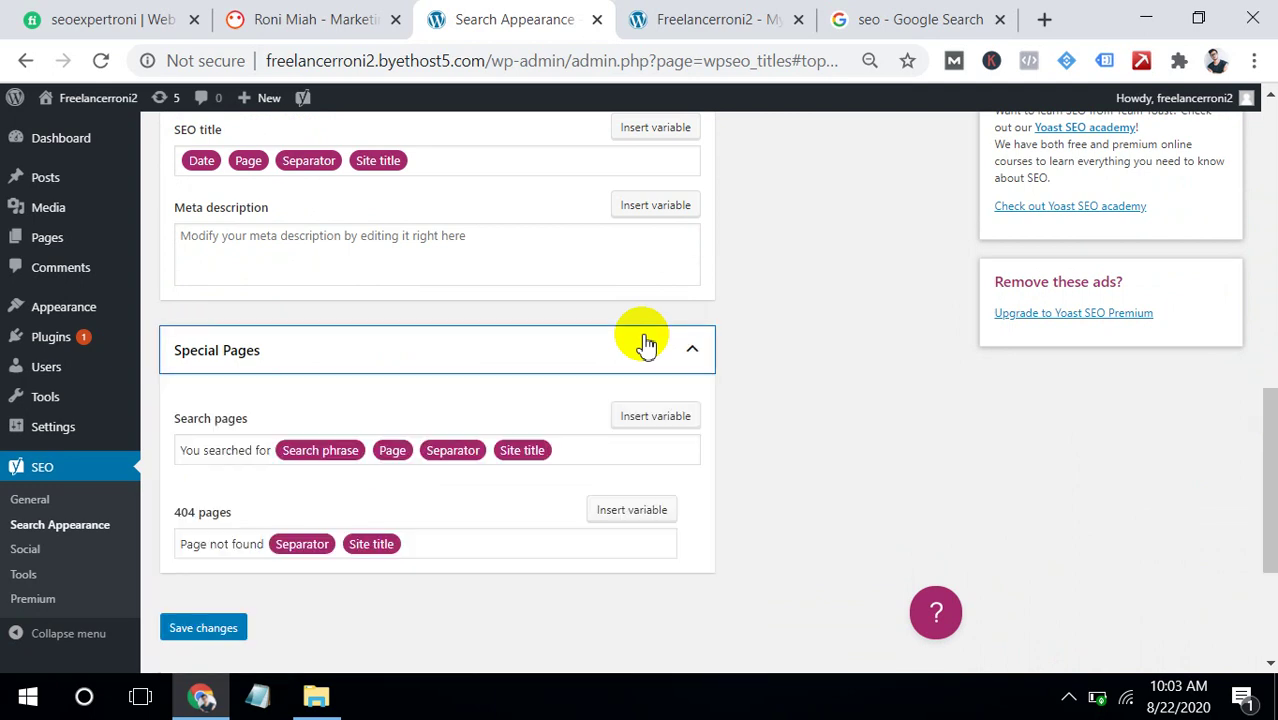
{"action": "left_click_drag", "start_coordinate": [1260, 452], "coordinate": [1258, 520]}
{"action": "left_click", "coordinate": [205, 419]}
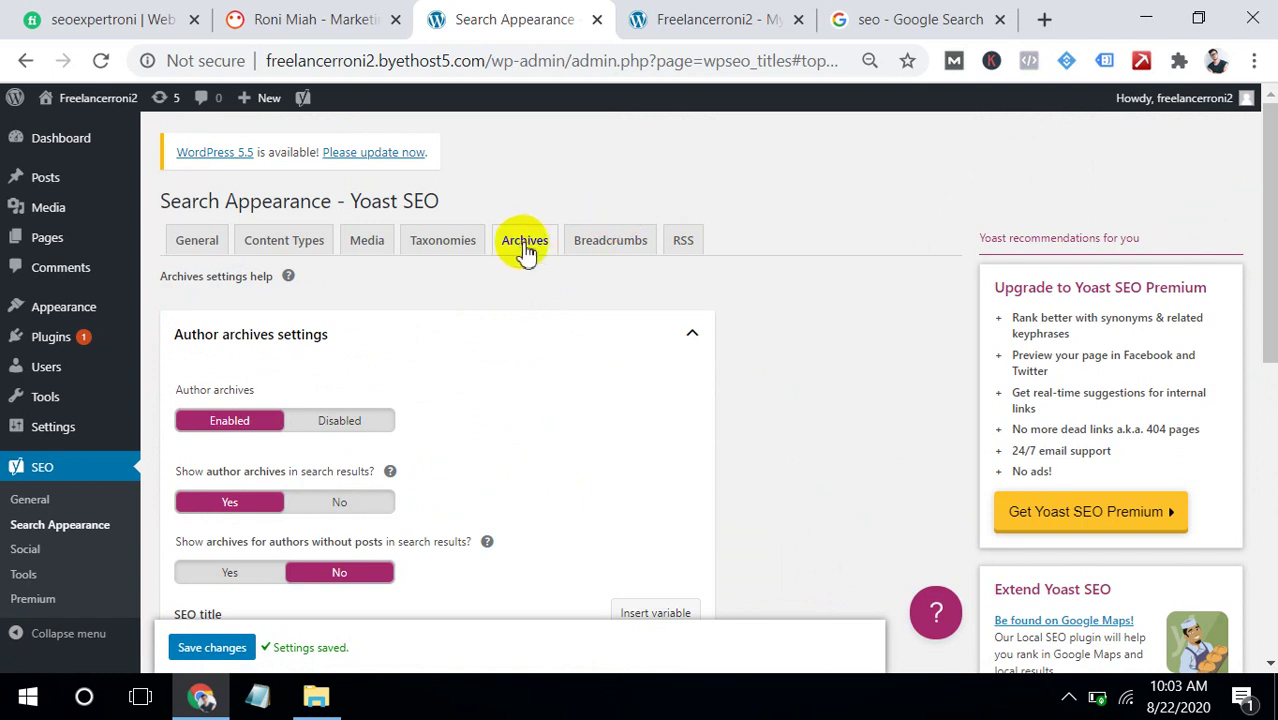
Open the Breadcrumbs settings, and load the suggested somoynews.tv article in a new browser tab as an example
{"action": "left_click", "coordinate": [594, 258]}
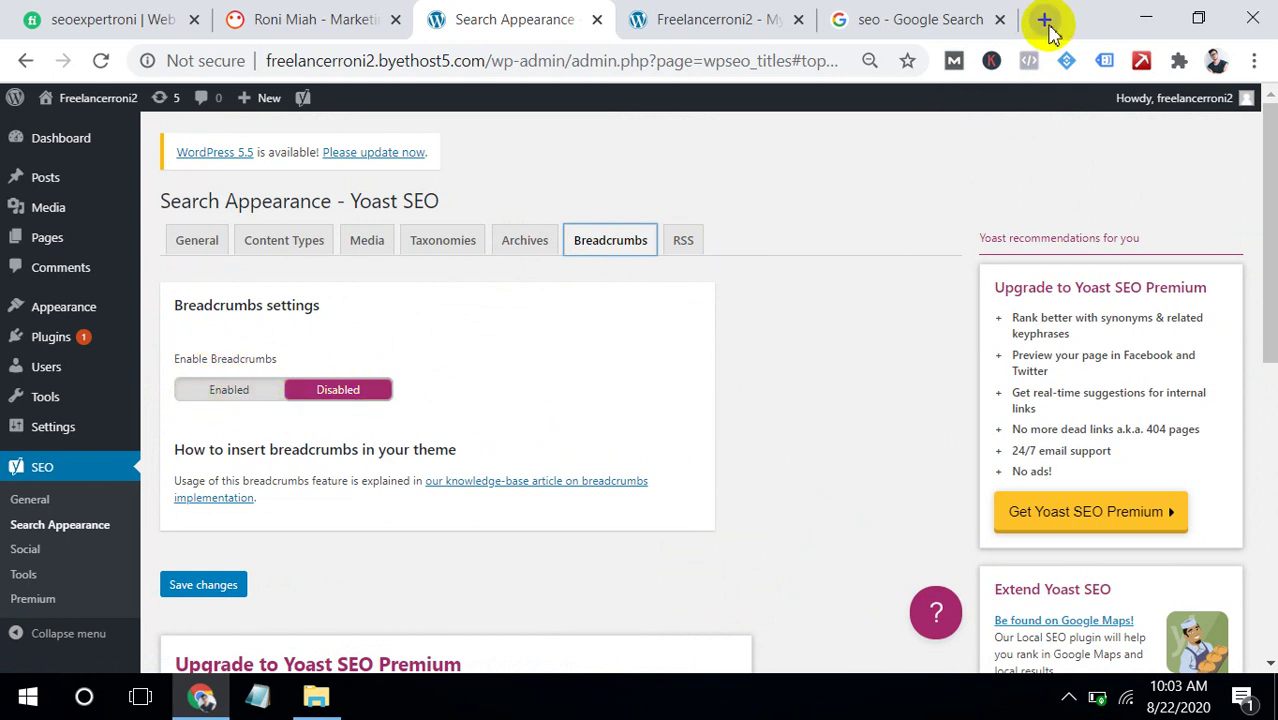
{"action": "left_click", "coordinate": [1045, 20]}
{"action": "type", "text": "so"}
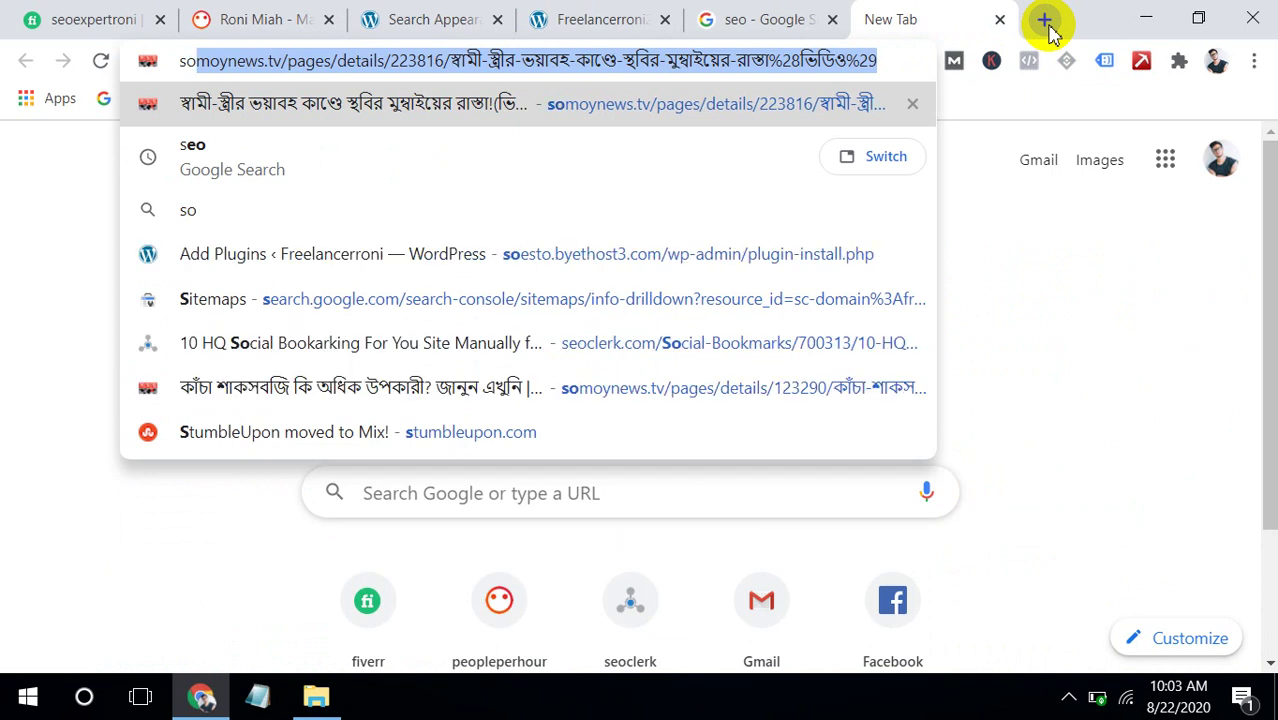
{"action": "type", "text": "moy"}
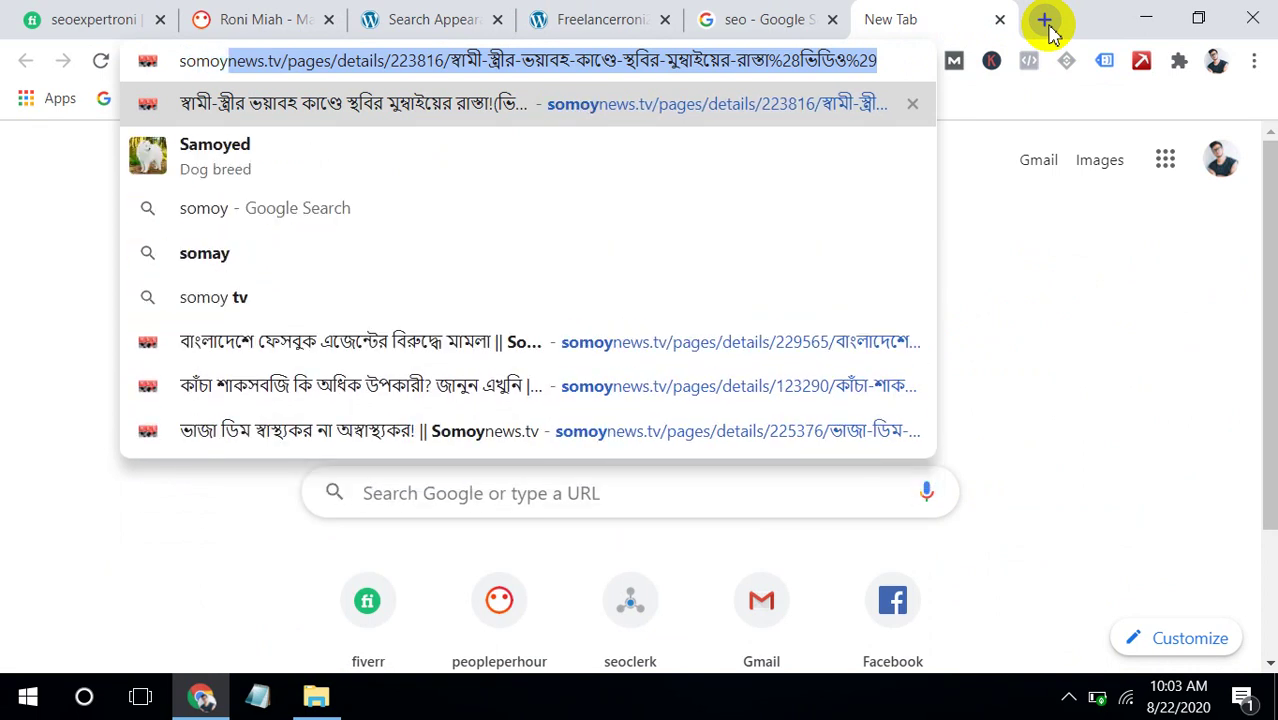
{"action": "key", "text": "Return"}
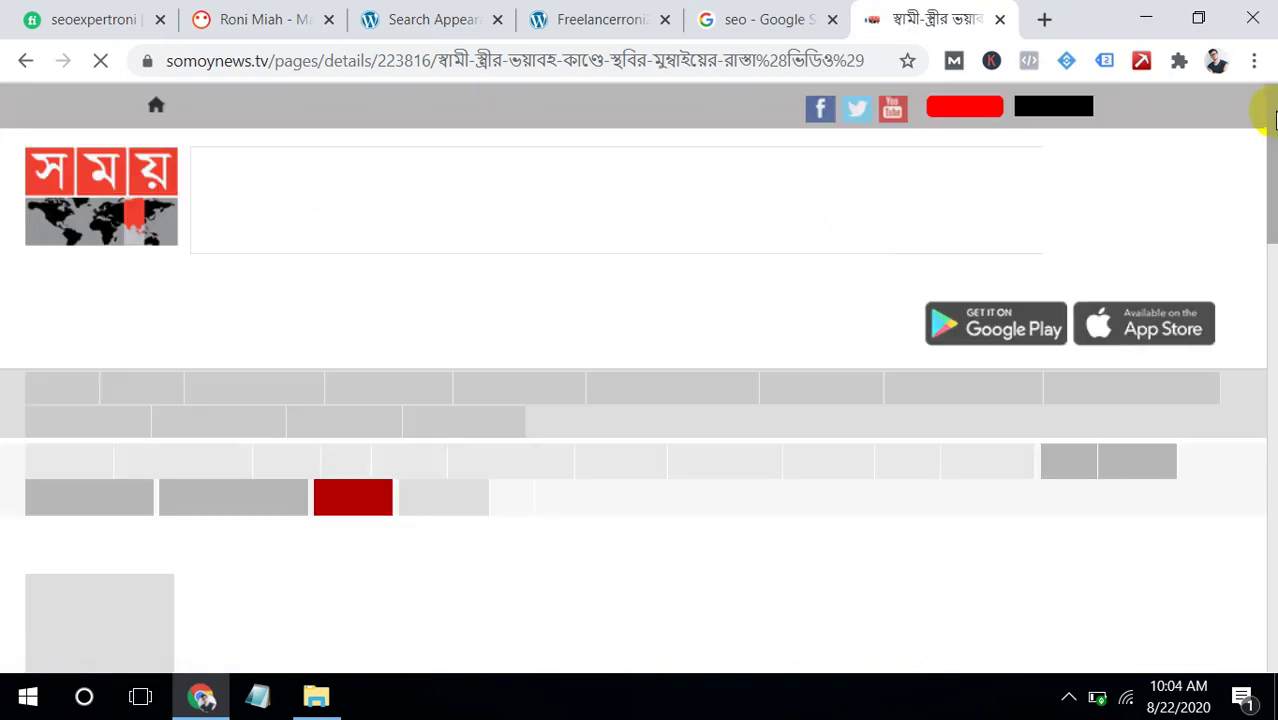
Look through the somoynews.tv article, examining its tags and the related news beneath them alongside the Breadcrumbs settings
{"action": "scroll", "coordinate": [1262, 115], "scroll_direction": "down", "scroll_amount": 1}
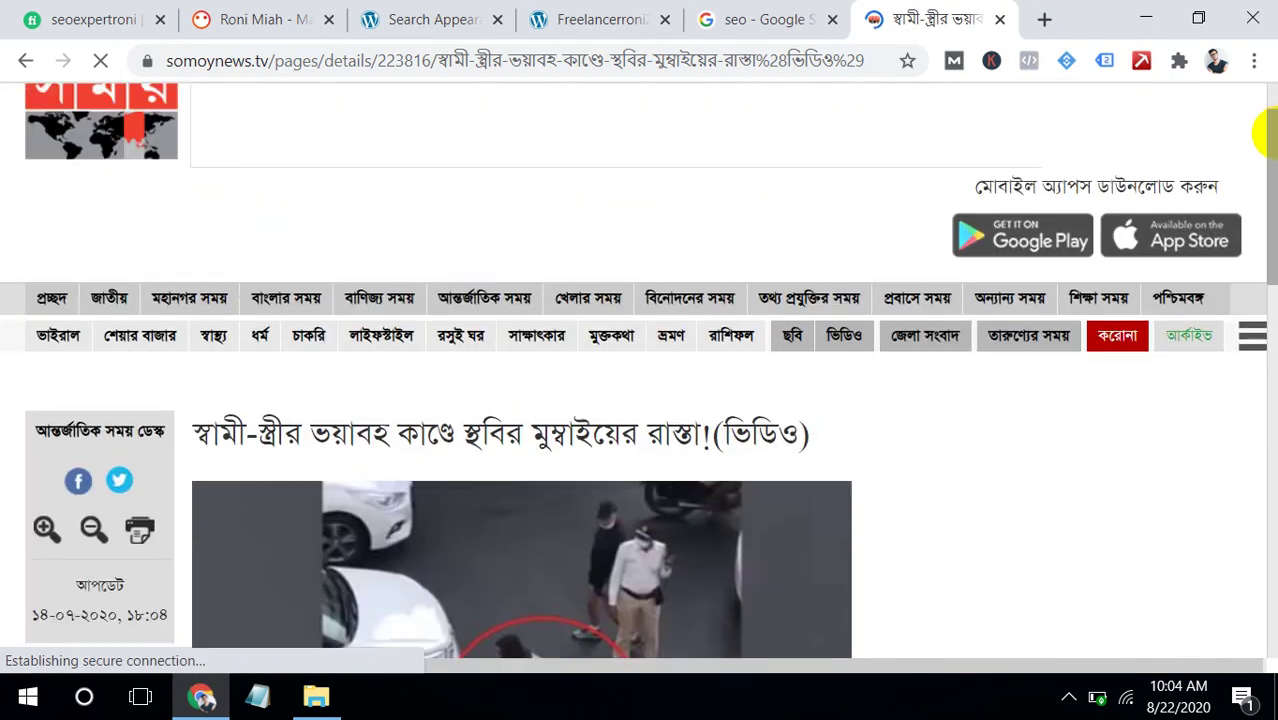
{"action": "left_click_drag", "start_coordinate": [1272, 135], "coordinate": [1268, 573]}
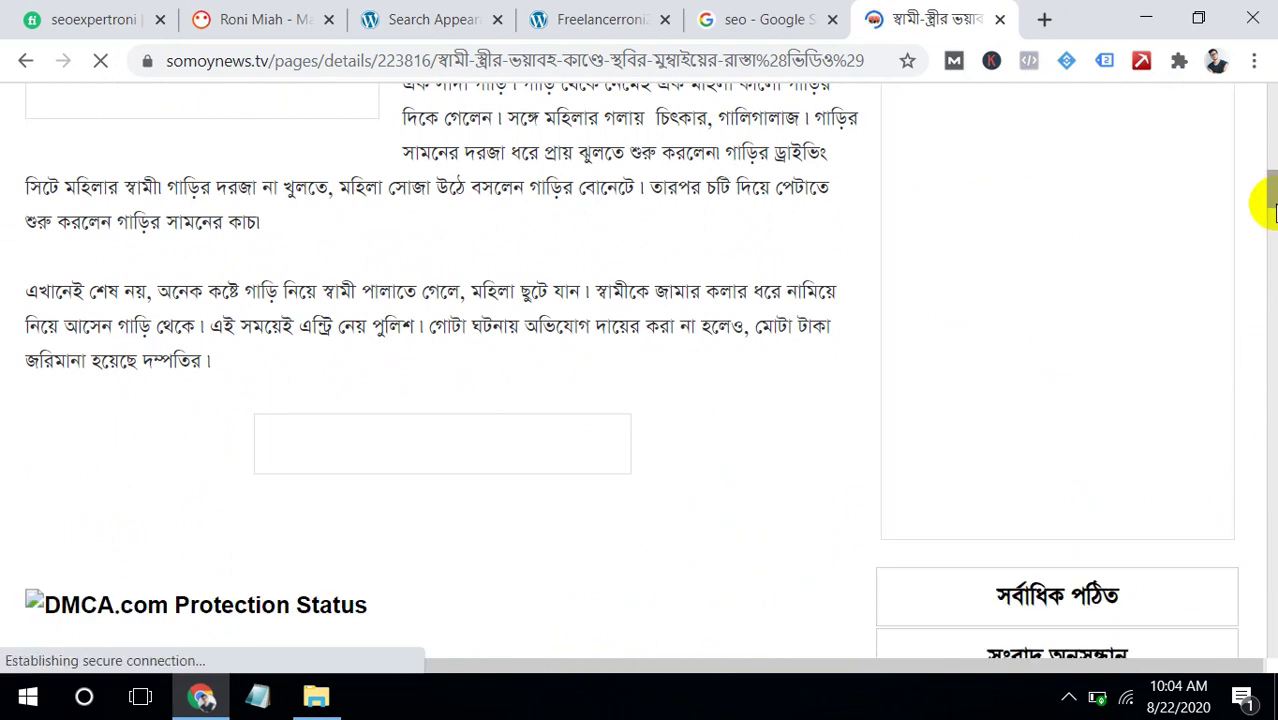
{"action": "left_click_drag", "start_coordinate": [1273, 210], "coordinate": [1273, 232]}
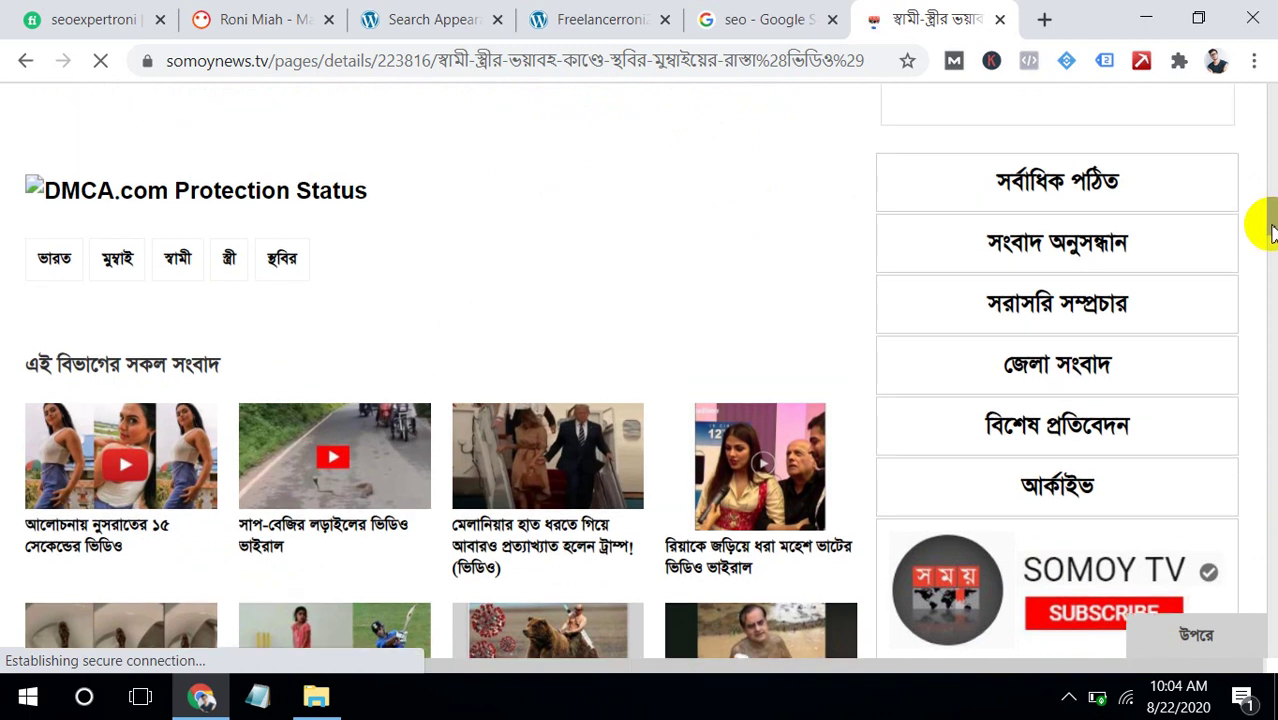
{"action": "left_click", "coordinate": [445, 19]}
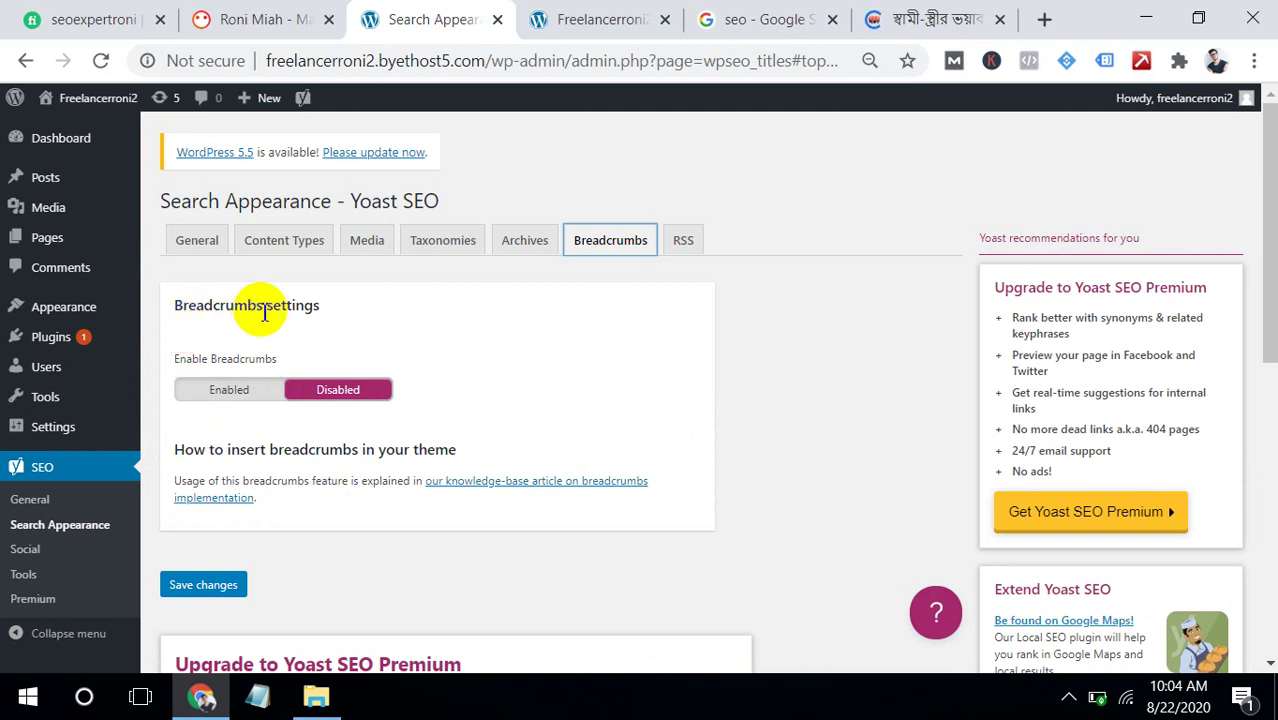
{"action": "left_click", "coordinate": [907, 19]}
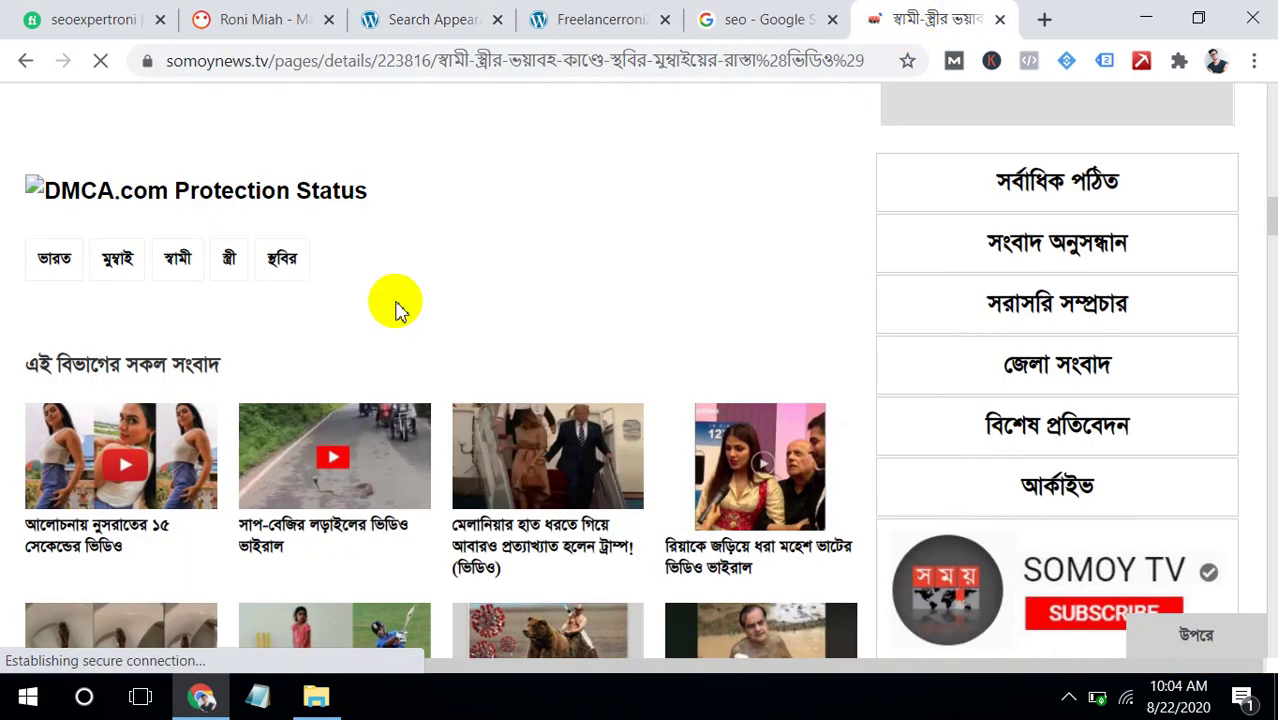
{"action": "left_click_drag", "start_coordinate": [6, 257], "coordinate": [314, 257]}
{"action": "left_click", "coordinate": [322, 260]}
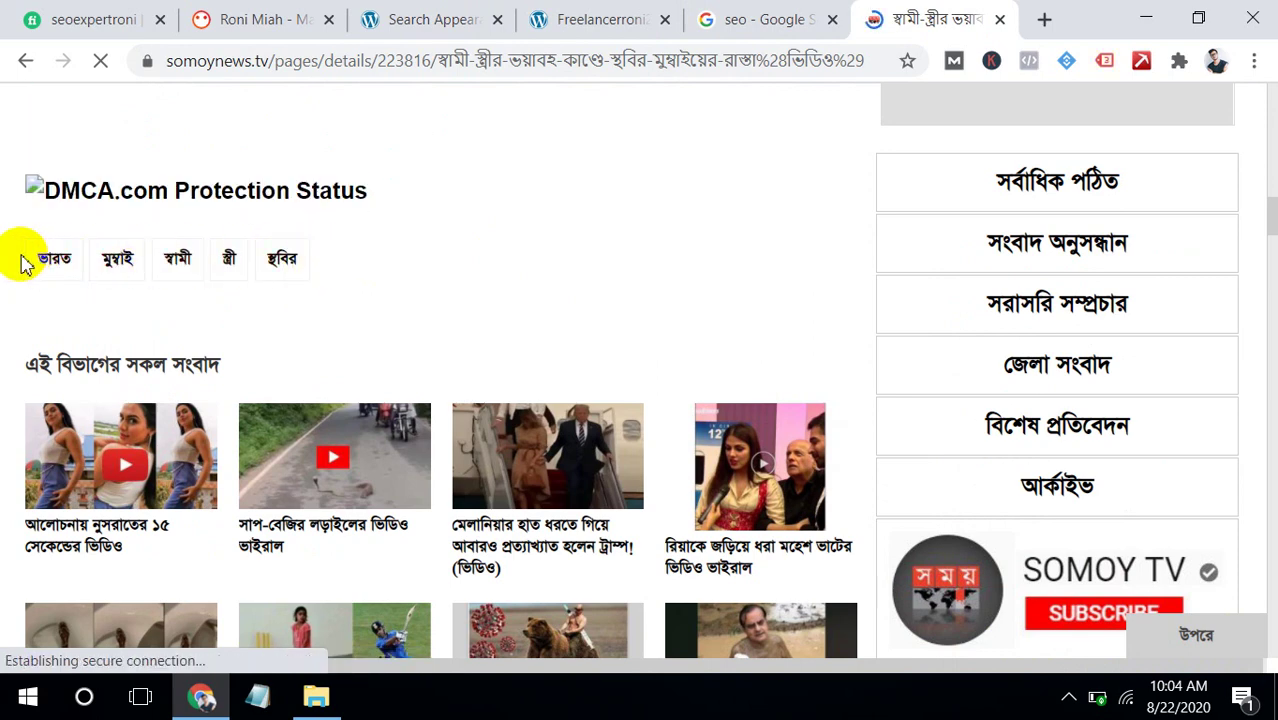
{"action": "left_click_drag", "start_coordinate": [13, 256], "coordinate": [305, 268]}
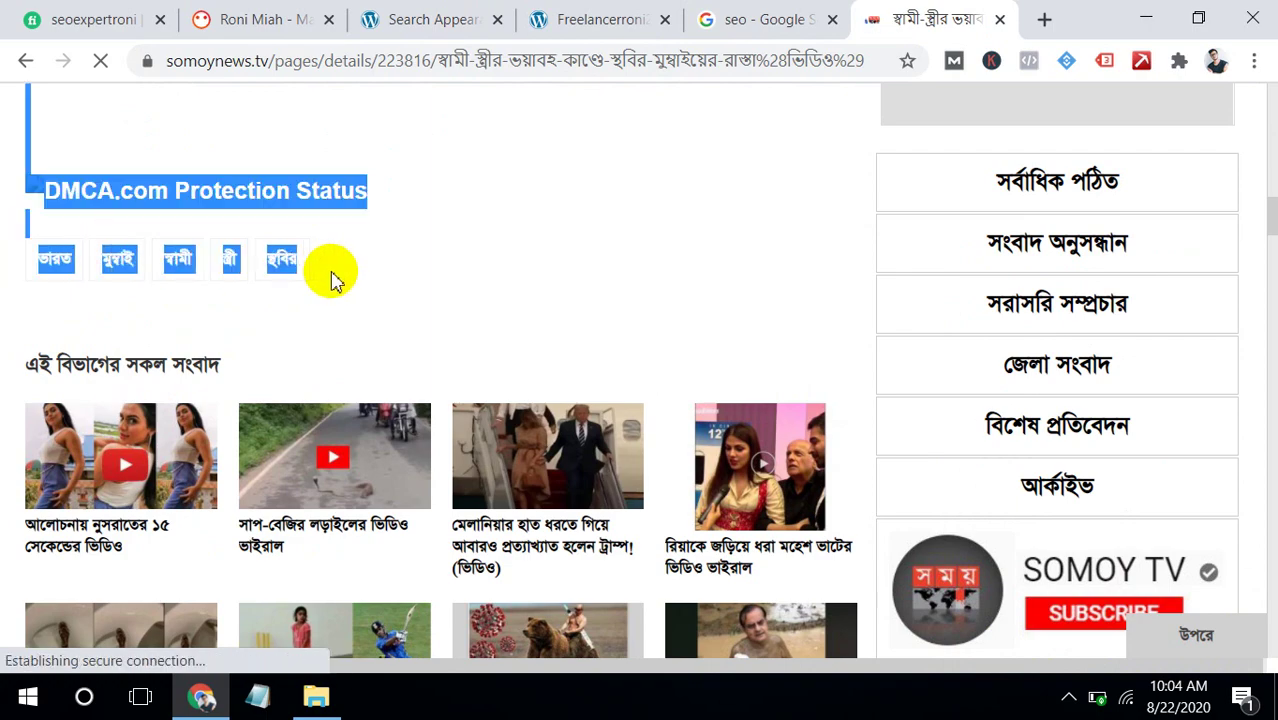
{"action": "left_click_drag", "start_coordinate": [1272, 205], "coordinate": [1227, 228]}
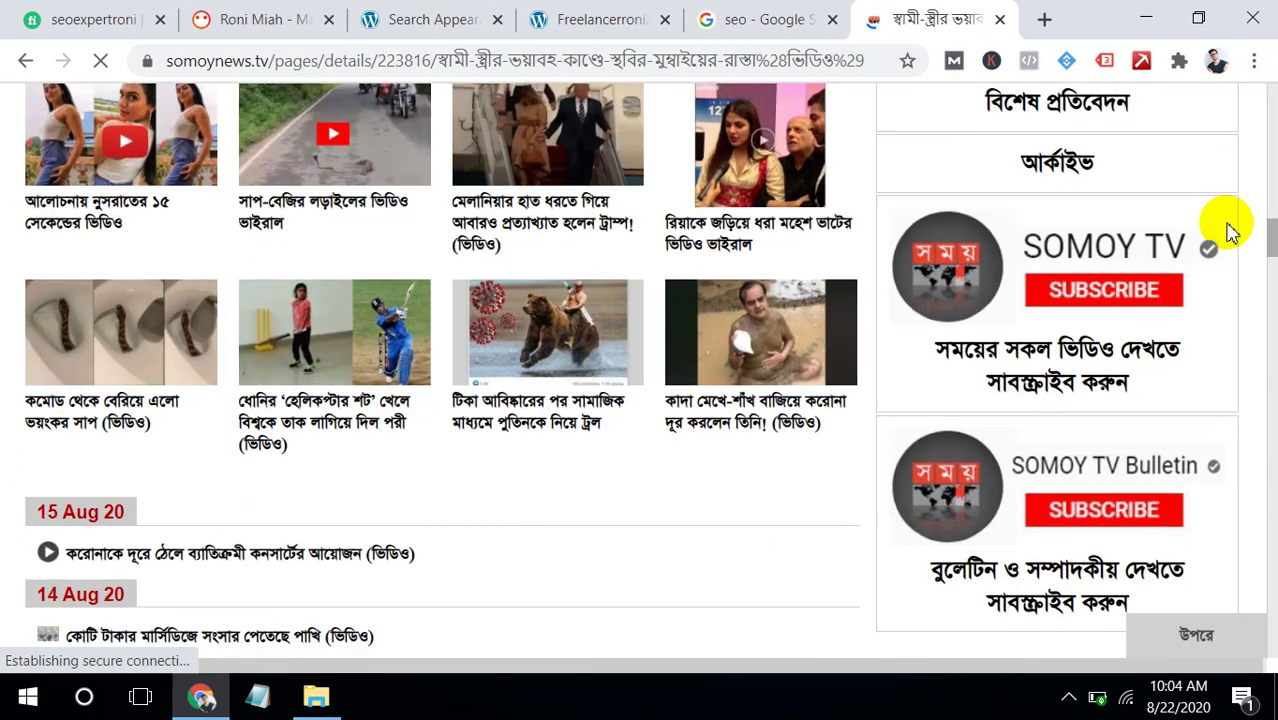
Open the related somoynews.tv article about Melania and Trump and look through its content
{"action": "left_click", "coordinate": [508, 218]}
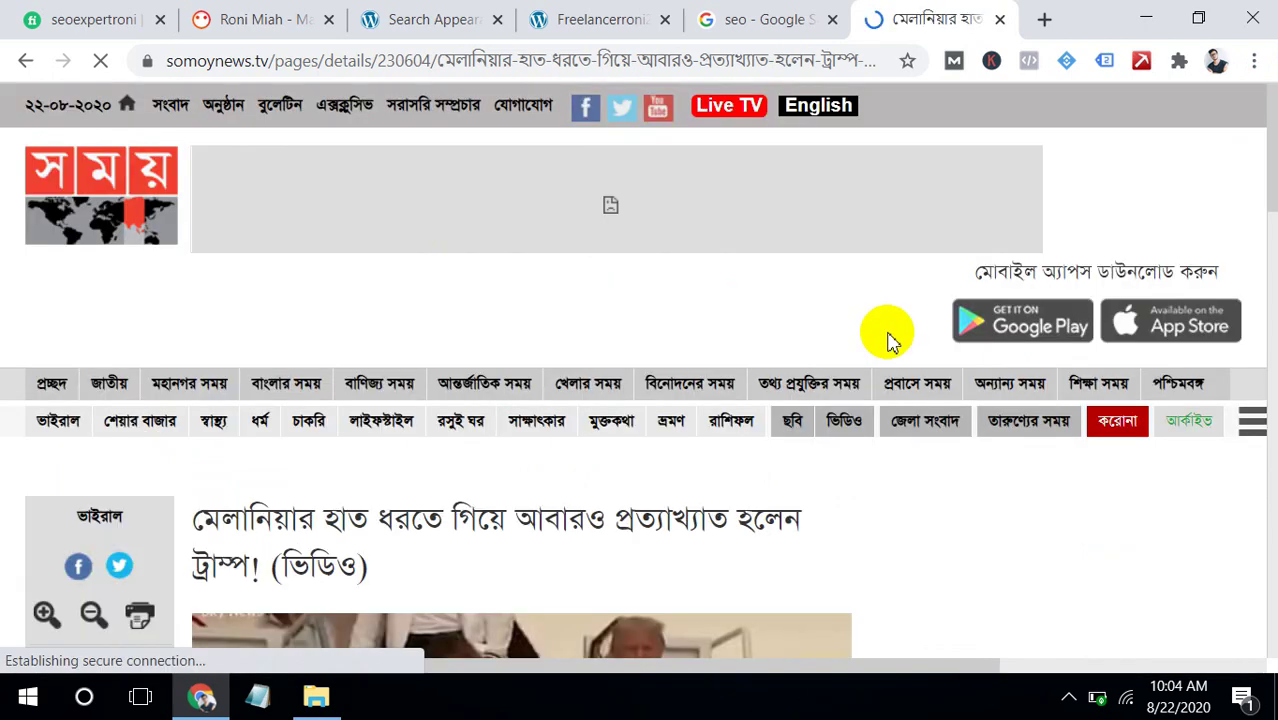
{"action": "left_click_drag", "start_coordinate": [1255, 137], "coordinate": [1228, 607]}
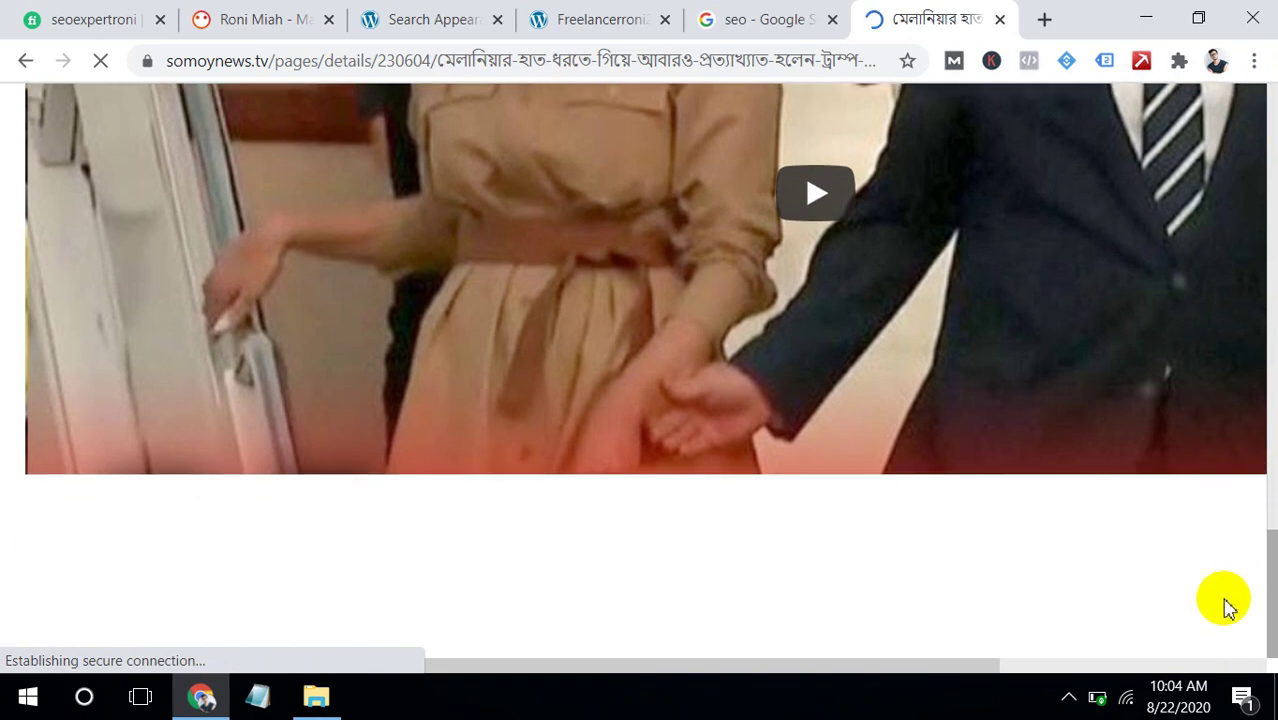
{"action": "scroll", "coordinate": [1260, 520], "scroll_direction": "up", "scroll_amount": 4}
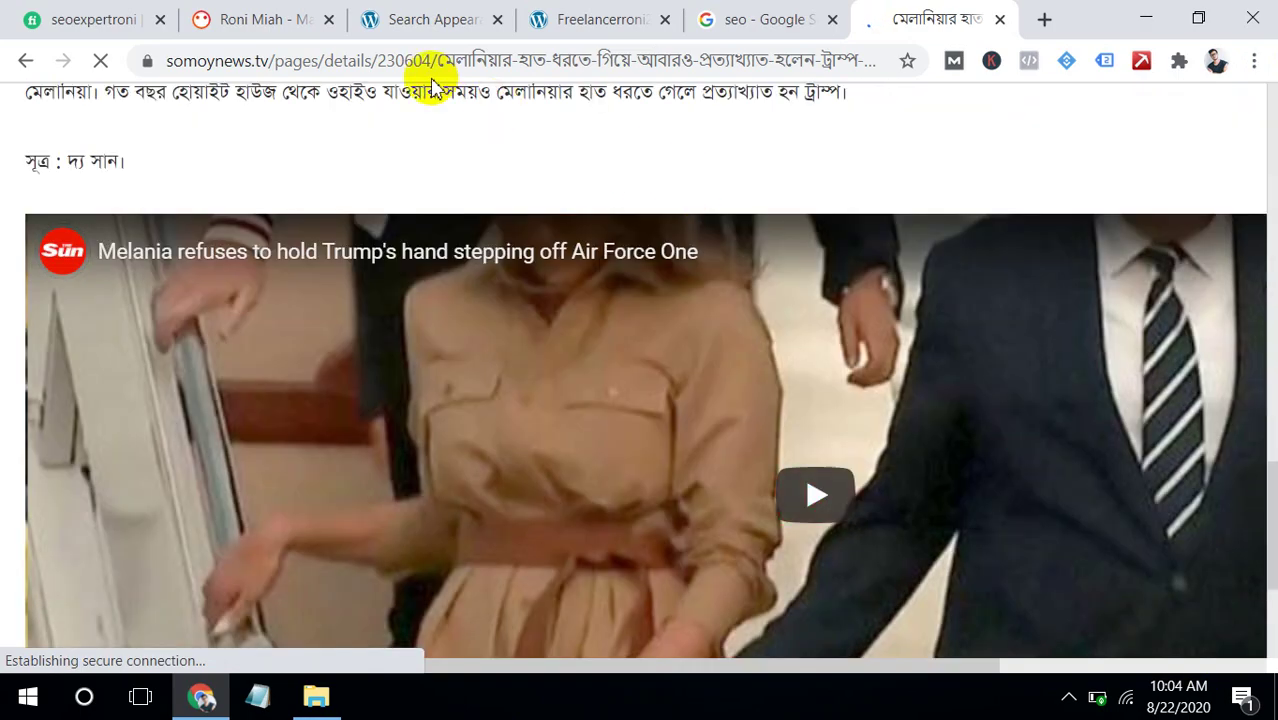
Return to the Breadcrumbs settings, enable breadcrumbs, review the expanded options and save the changes
{"action": "left_click", "coordinate": [410, 15]}
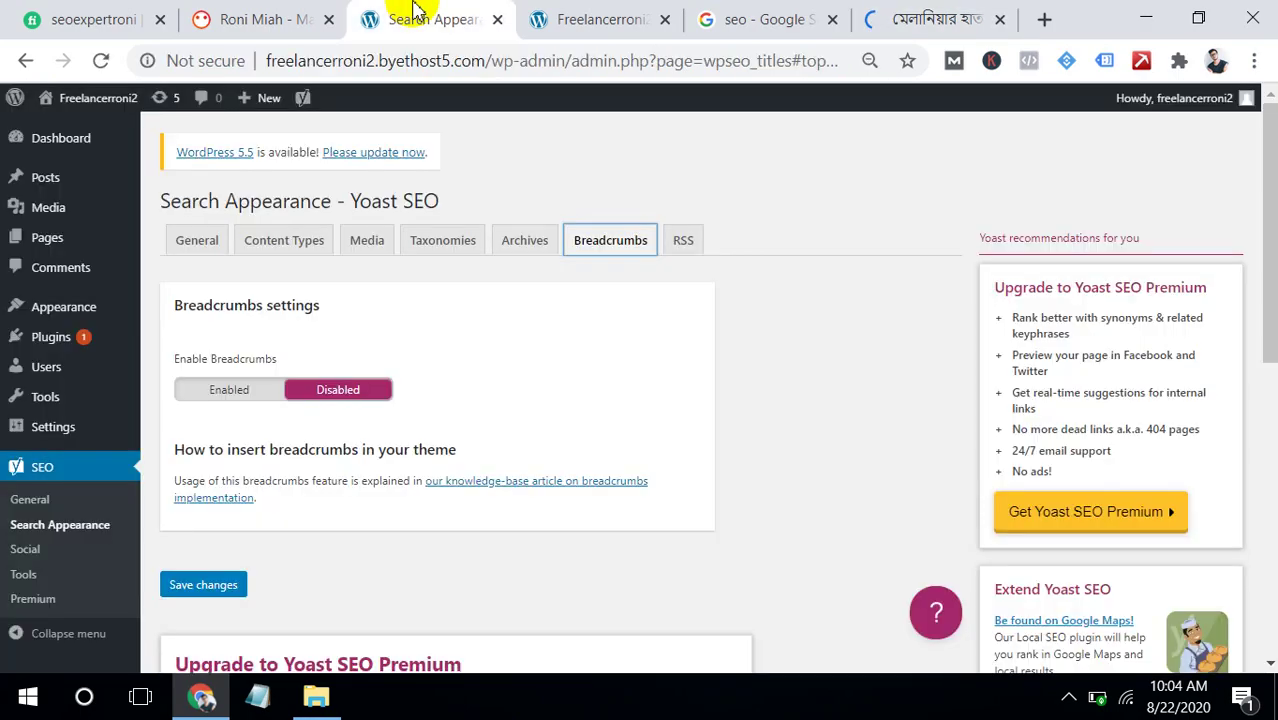
{"action": "left_click", "coordinate": [373, 396]}
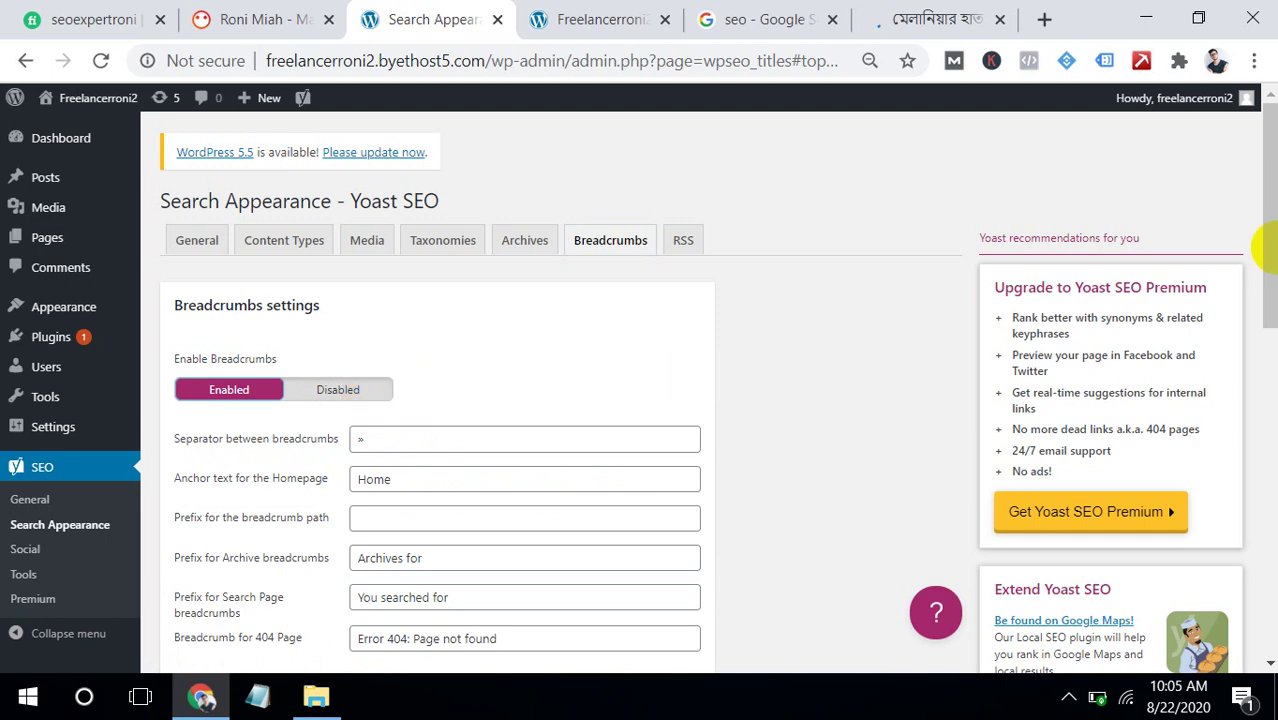
{"action": "left_click_drag", "start_coordinate": [1268, 245], "coordinate": [1255, 391]}
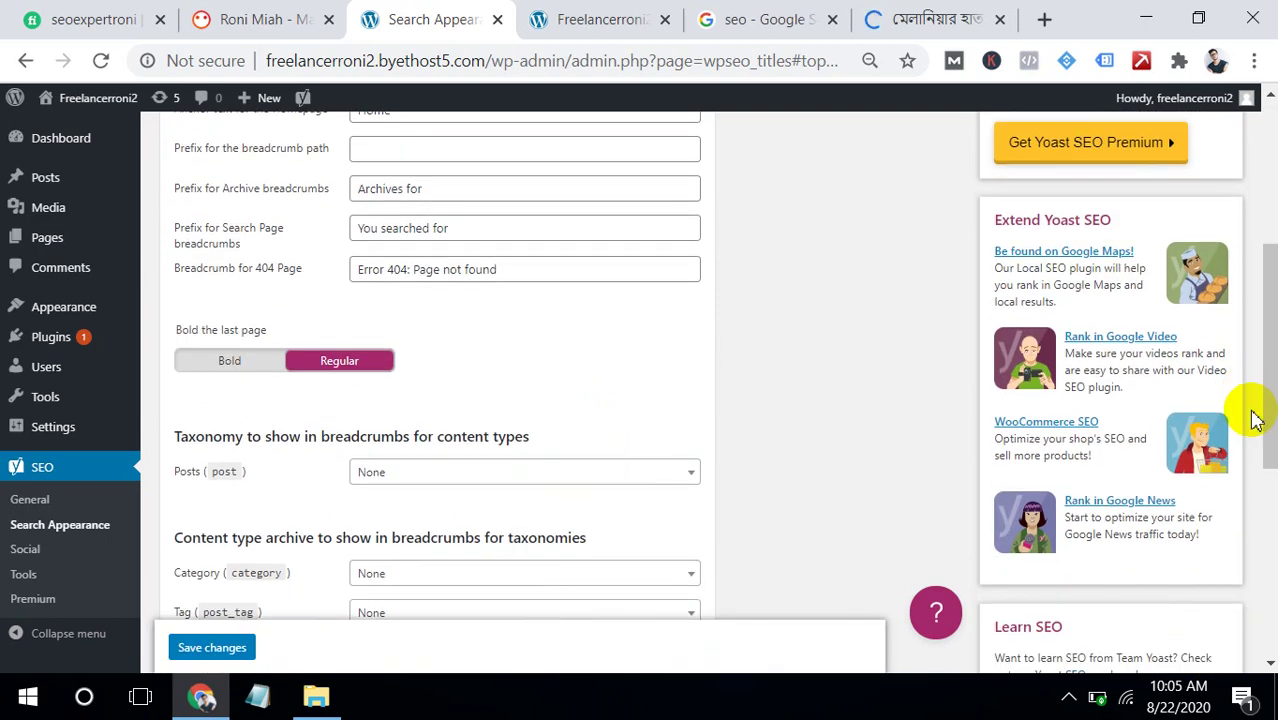
{"action": "left_click_drag", "start_coordinate": [1264, 362], "coordinate": [1275, 460]}
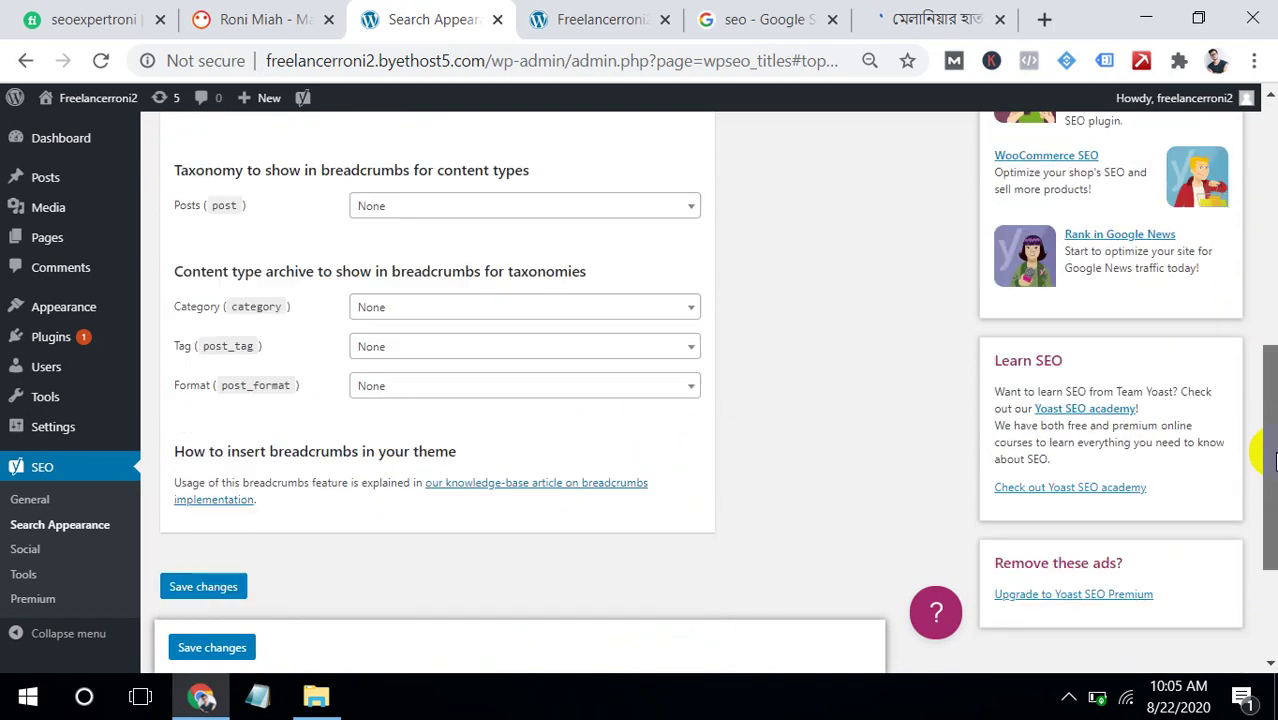
{"action": "scroll", "coordinate": [1268, 462], "scroll_direction": "down", "scroll_amount": 2}
{"action": "left_click", "coordinate": [220, 464]}
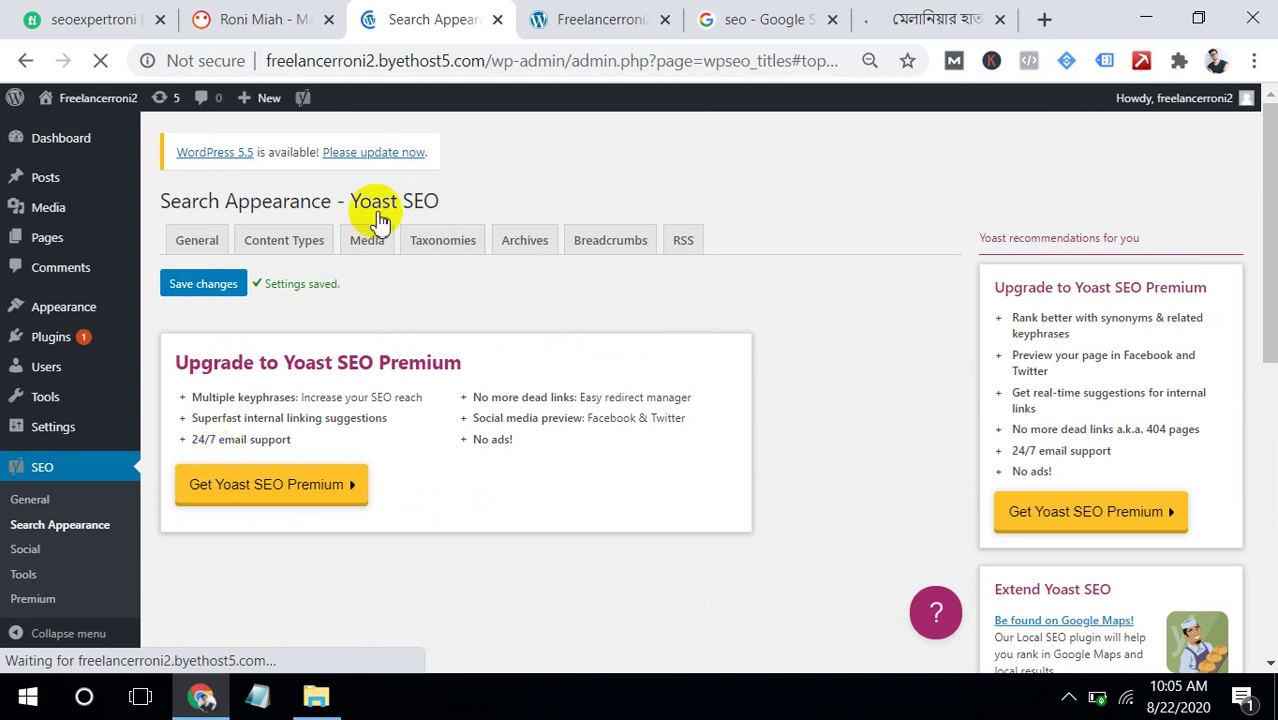
Check the saved Breadcrumbs settings and the RSS feed settings, and open Yoast's Social settings
{"action": "left_click", "coordinate": [640, 250]}
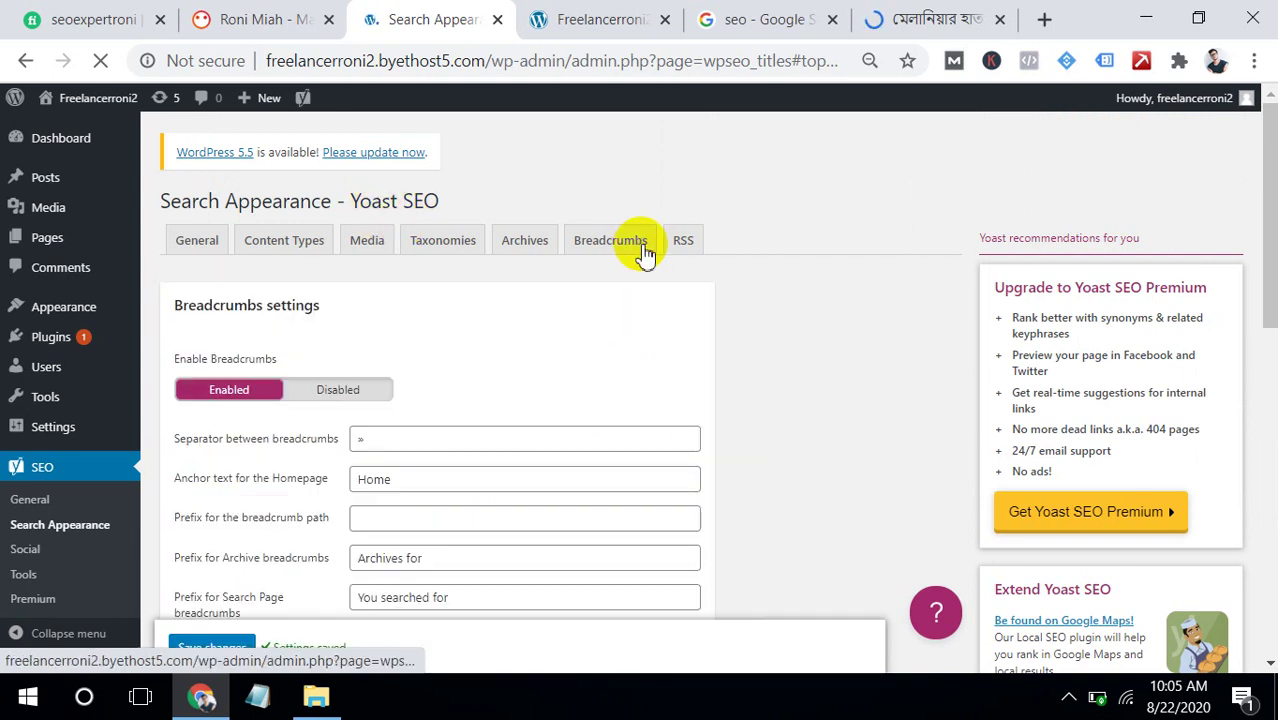
{"action": "left_click", "coordinate": [680, 242]}
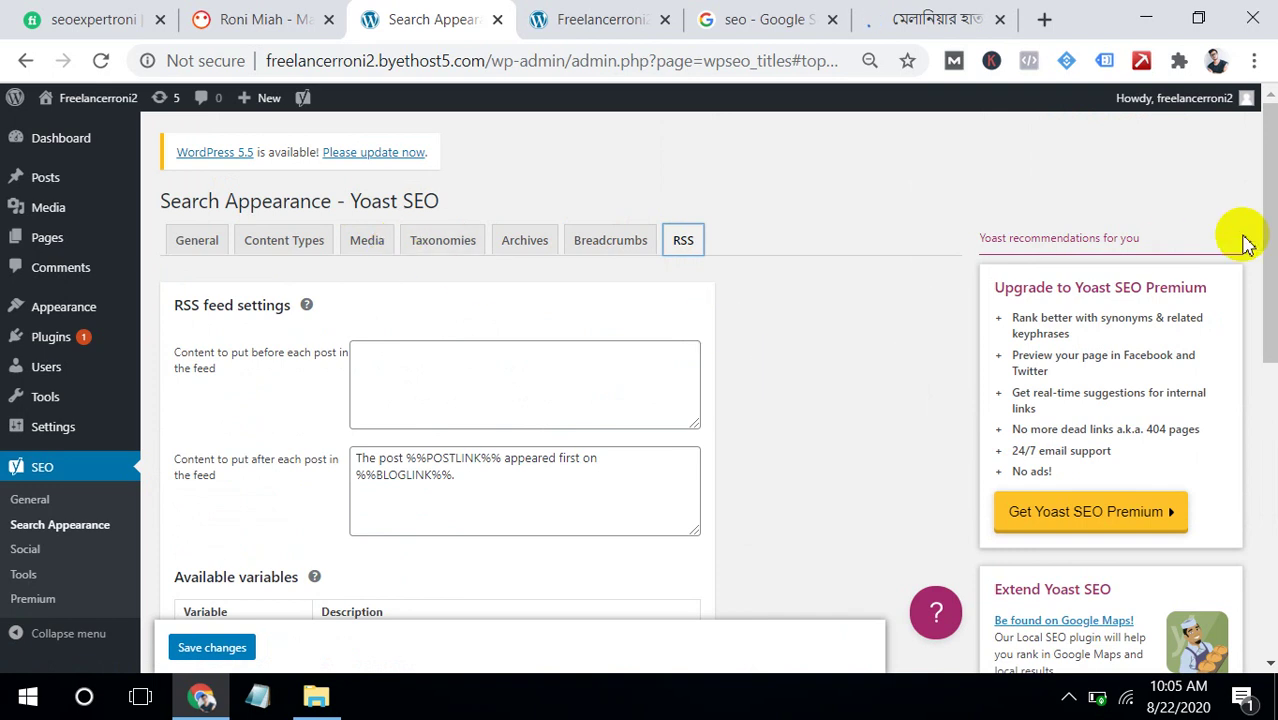
{"action": "left_click_drag", "start_coordinate": [1264, 220], "coordinate": [1264, 285]}
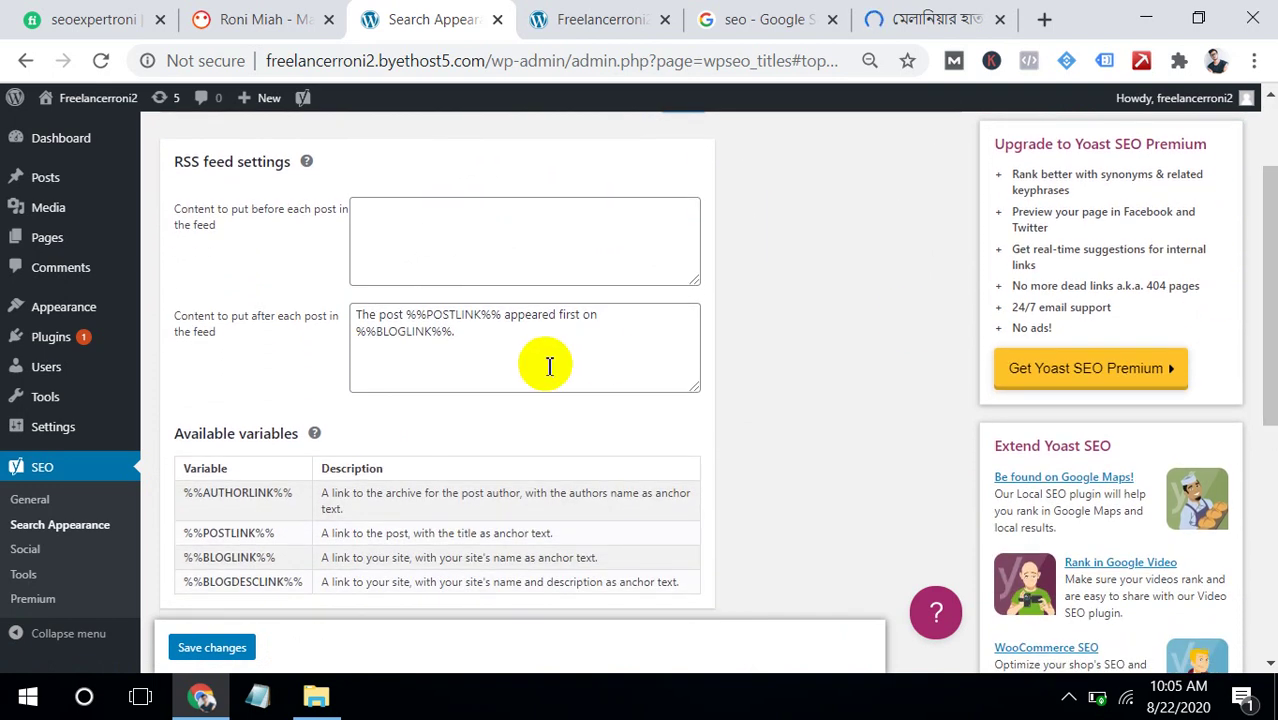
{"action": "left_click", "coordinate": [36, 552]}
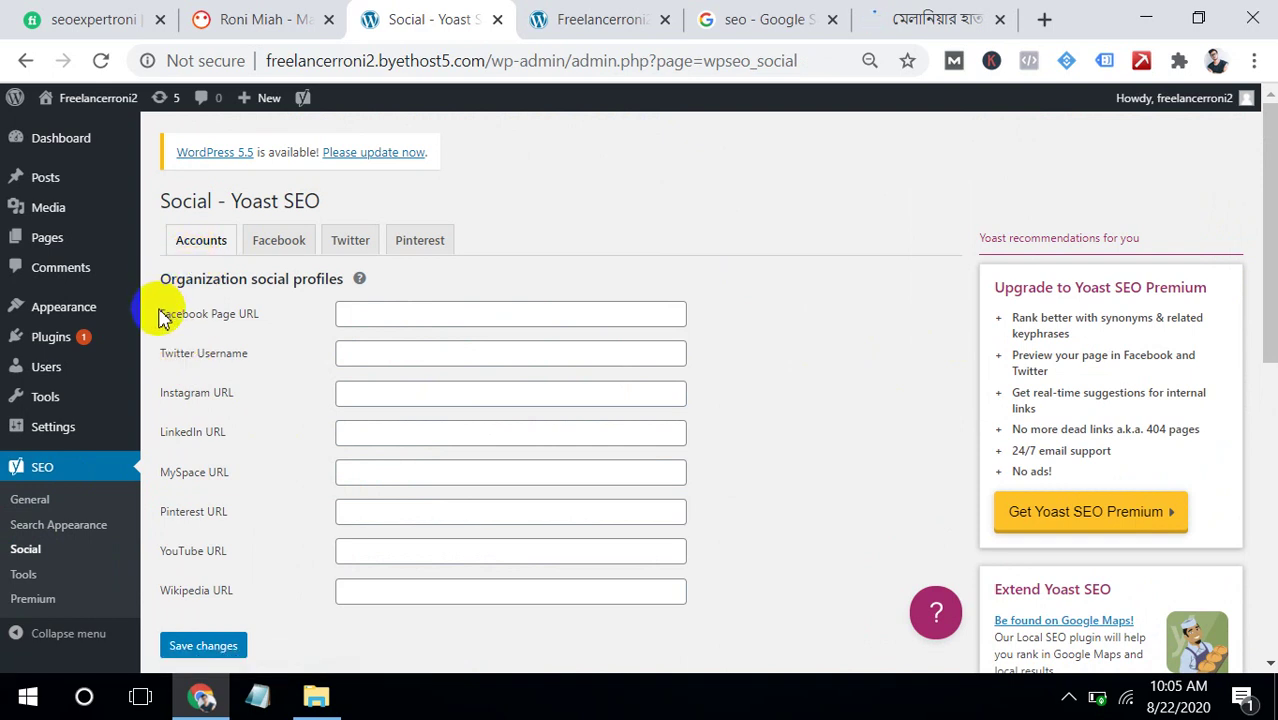
Review the organization social profile fields, including the Facebook Page URL, Twitter Username and LinkedIn URL
{"action": "left_click_drag", "start_coordinate": [160, 353], "coordinate": [234, 371]}
{"action": "left_click", "coordinate": [255, 377]}
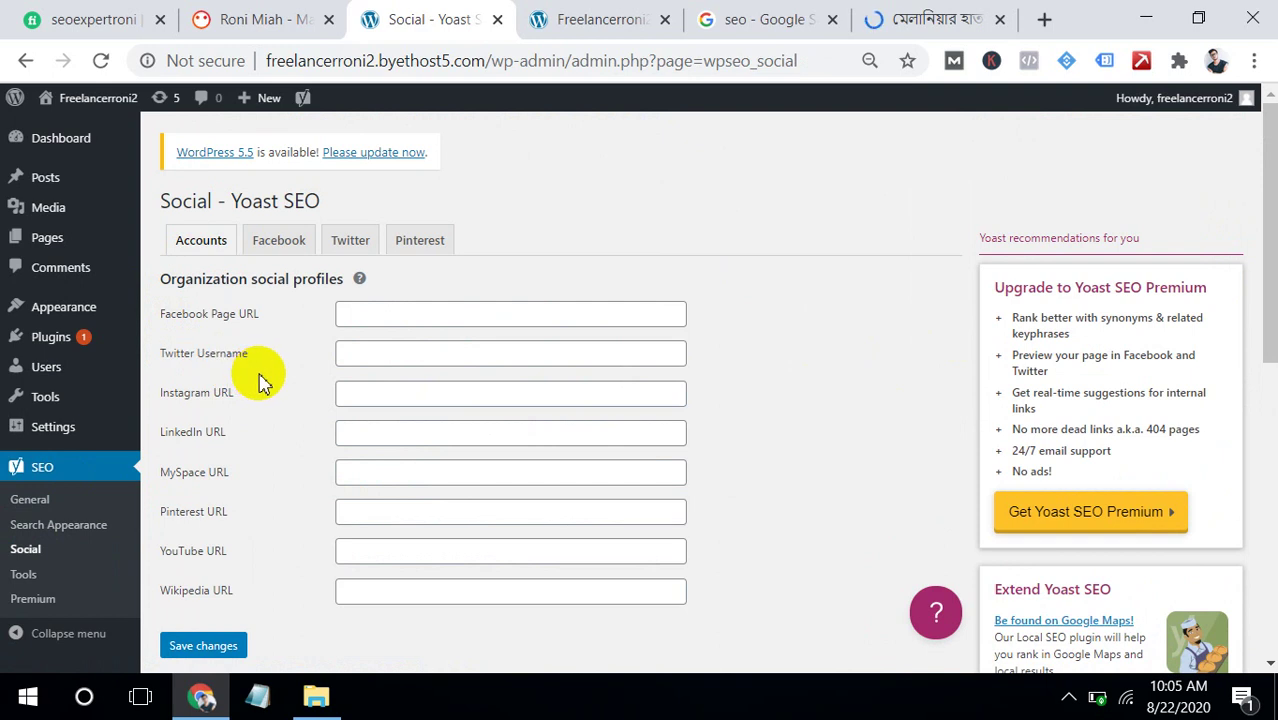
{"action": "triple_click", "coordinate": [174, 436]}
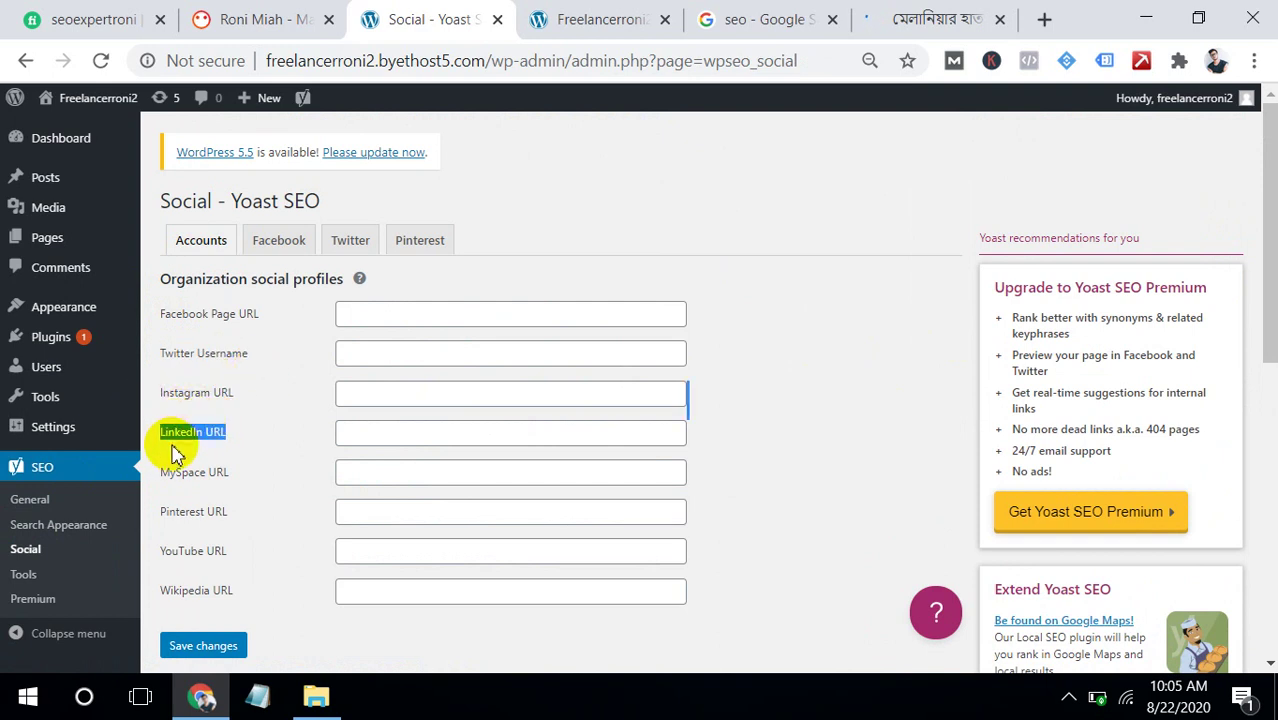
{"action": "left_click", "coordinate": [381, 315]}
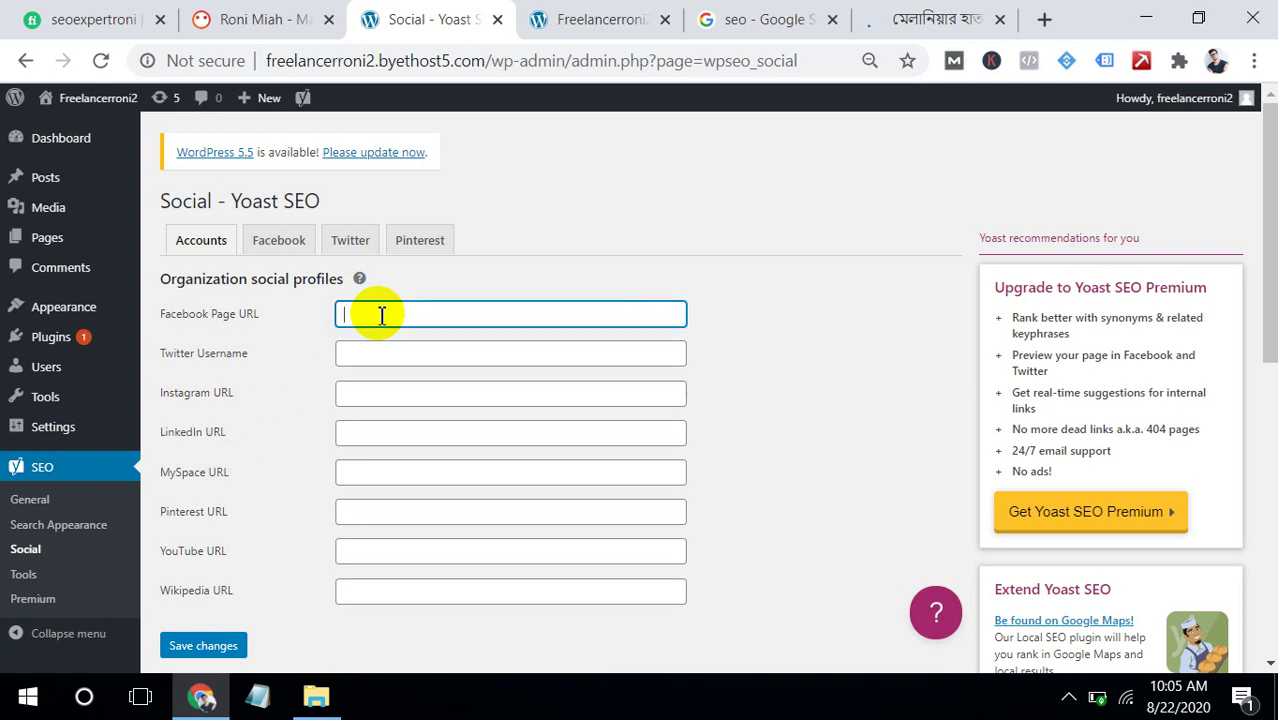
{"action": "left_click", "coordinate": [368, 372]}
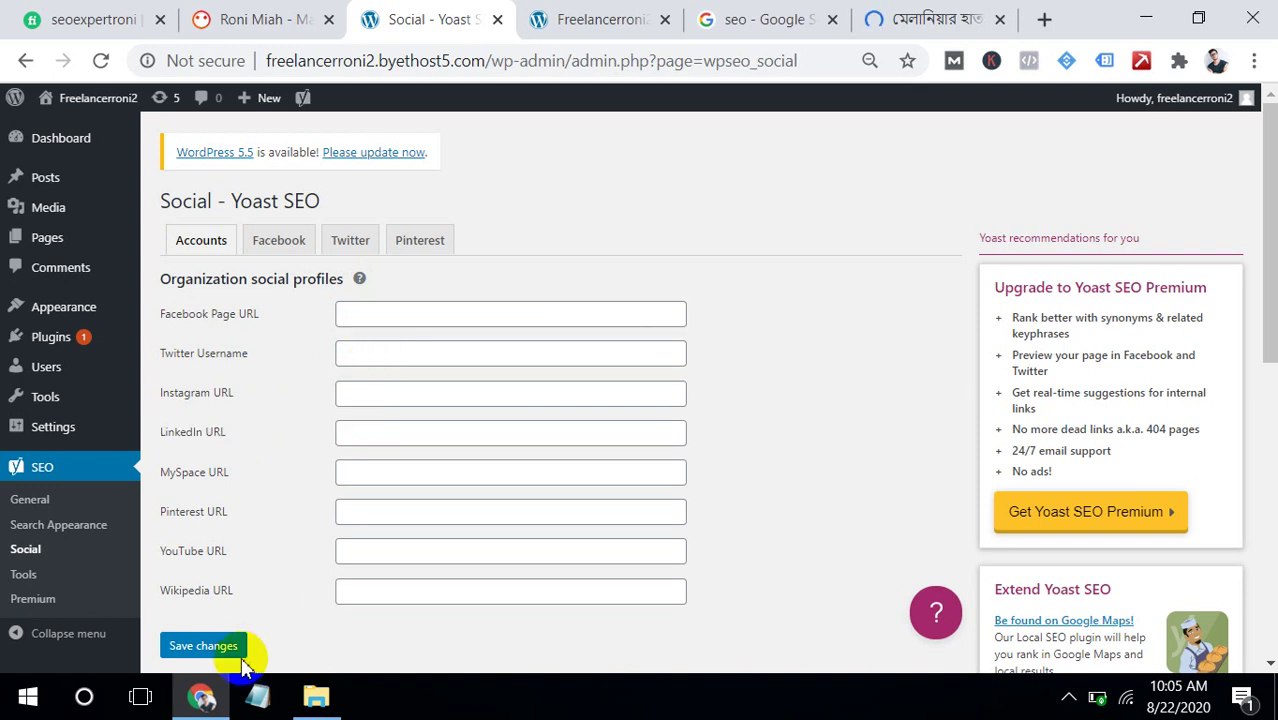
Open Facebook in a new browser tab, go to the account's own profile and copy its URL
{"action": "left_click", "coordinate": [1045, 22]}
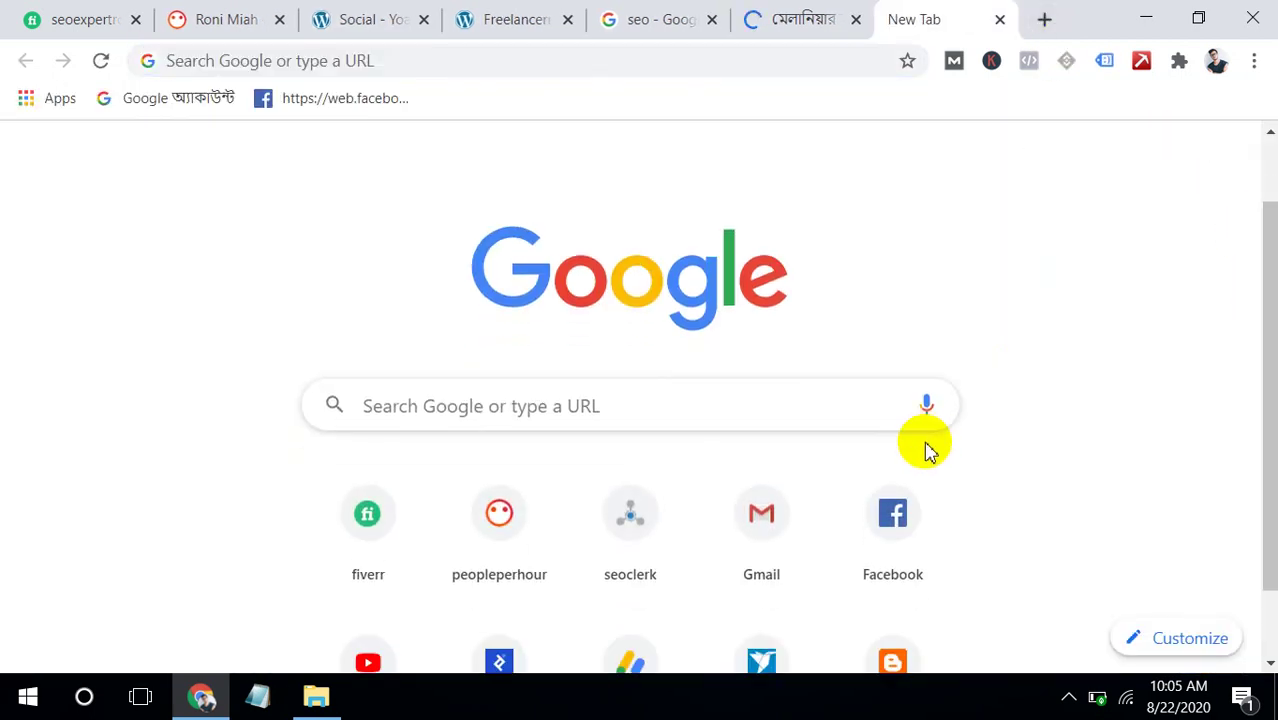
{"action": "left_click", "coordinate": [902, 500]}
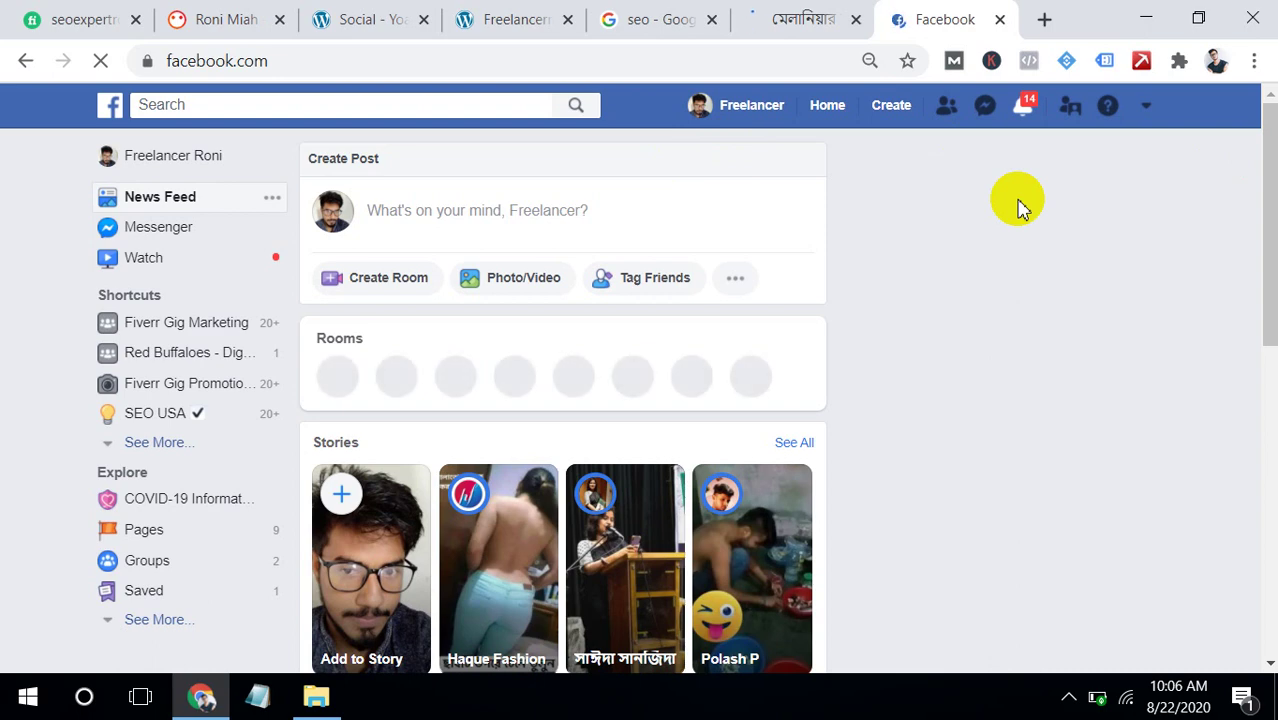
{"action": "left_click", "coordinate": [805, 22]}
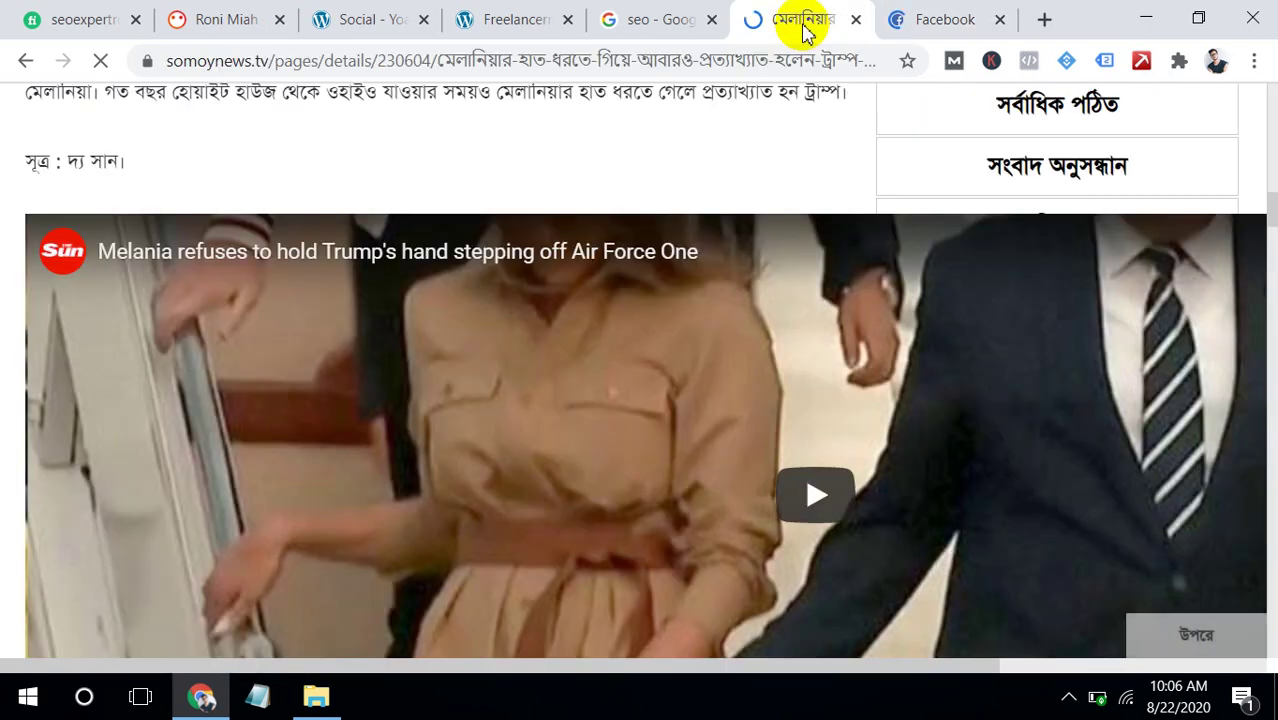
{"action": "left_click", "coordinate": [920, 14]}
{"action": "left_click", "coordinate": [813, 57]}
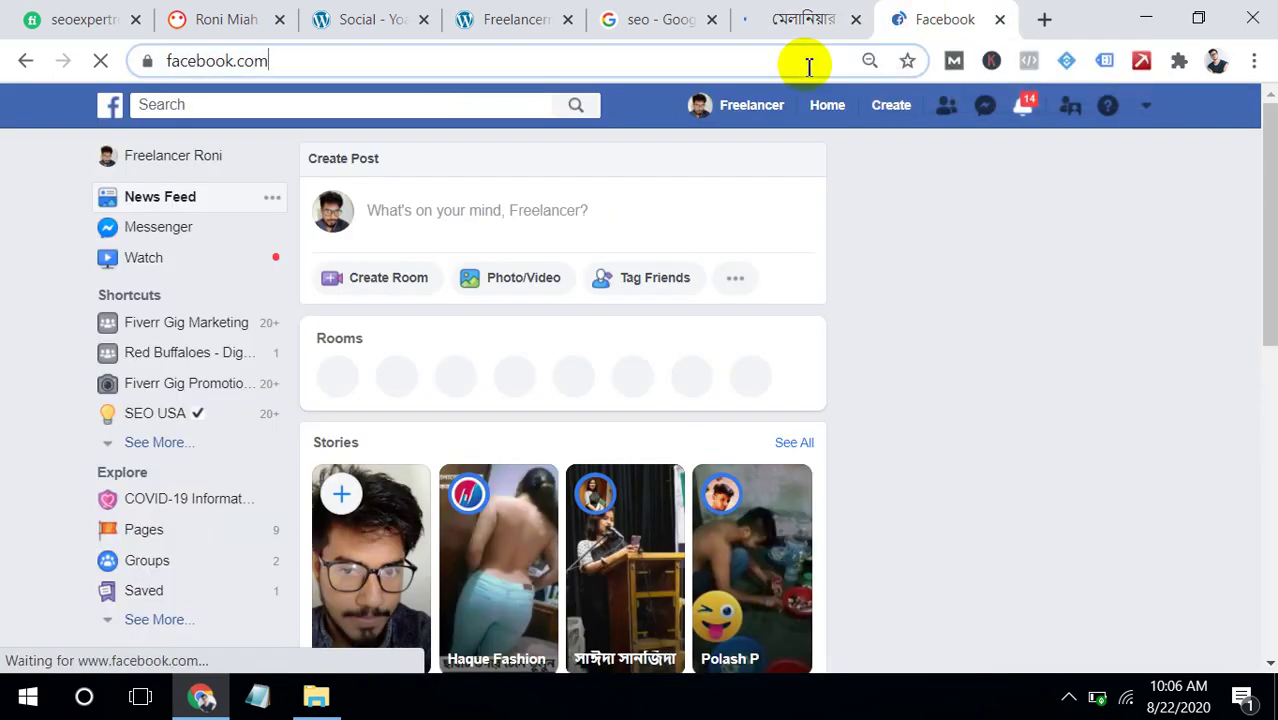
{"action": "left_click", "coordinate": [752, 108]}
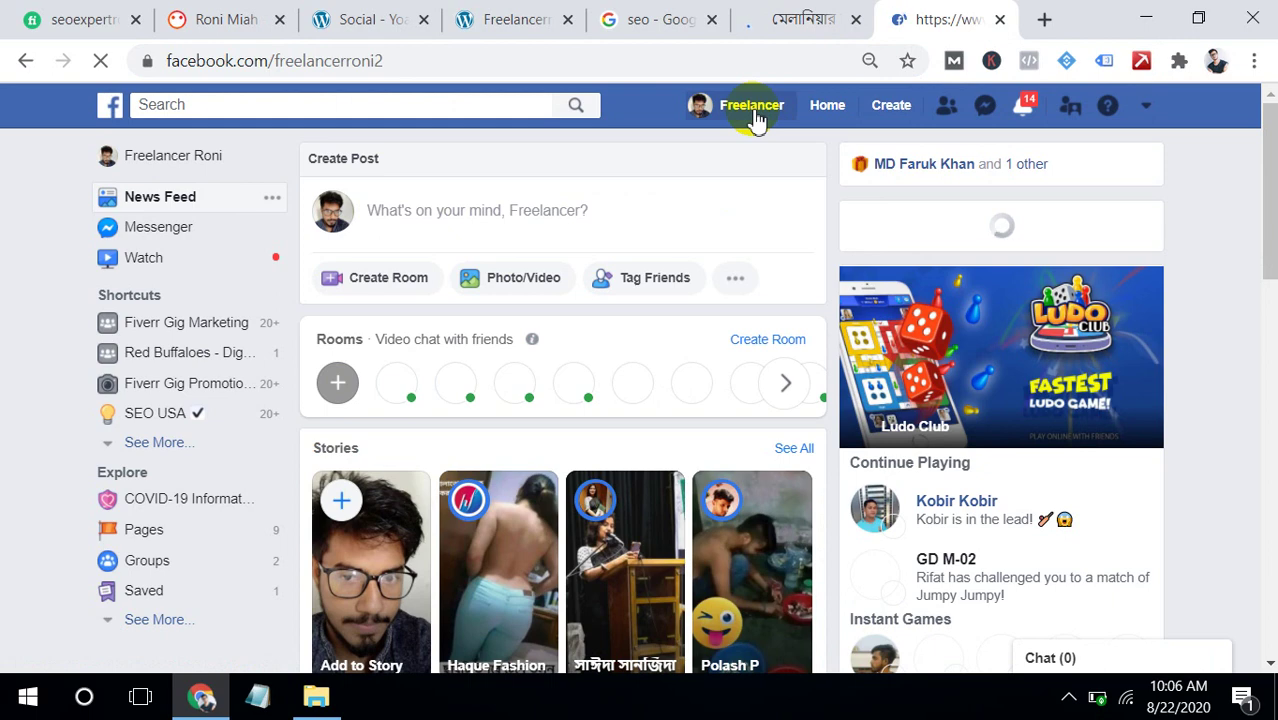
{"action": "left_click", "coordinate": [626, 63]}
{"action": "key", "text": "ctrl+c"}
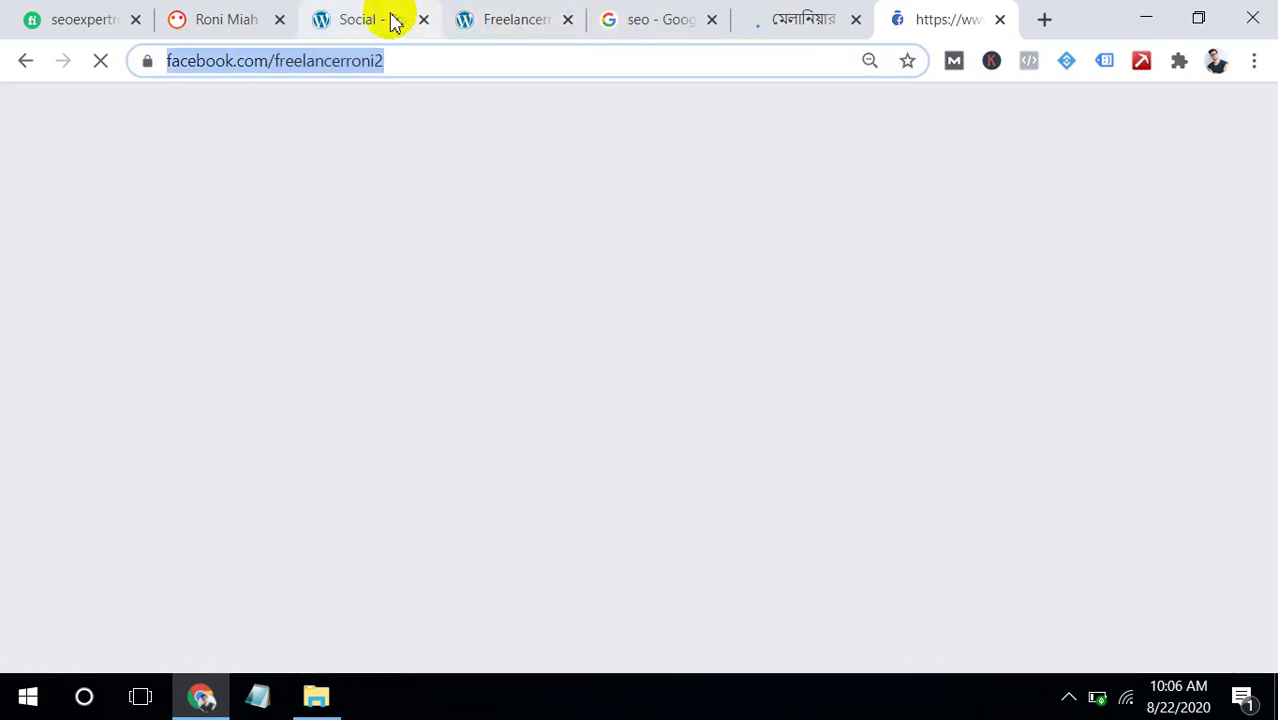
Return to Yoast's Social accounts, paste the copied profile URL as the Facebook Page URL and save the changes
{"action": "left_click", "coordinate": [390, 20]}
{"action": "left_click", "coordinate": [399, 308]}
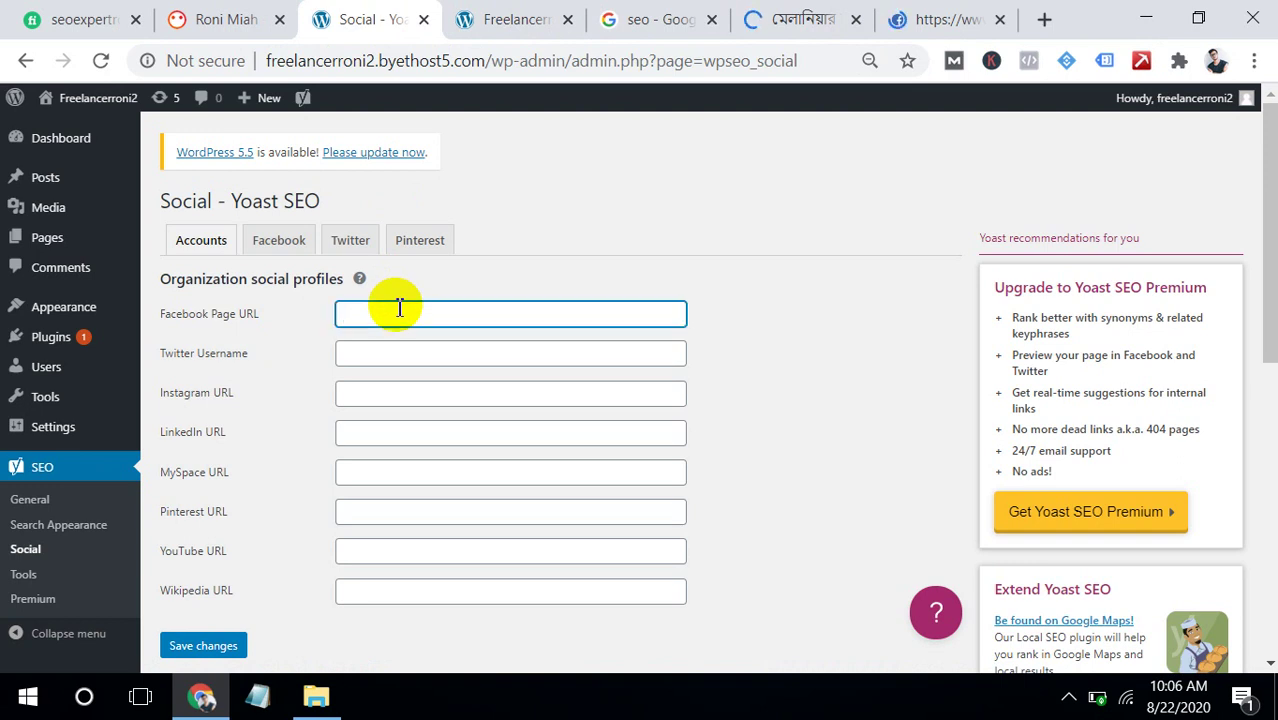
{"action": "key", "text": "ctrl+v"}
{"action": "left_click", "coordinate": [217, 645]}
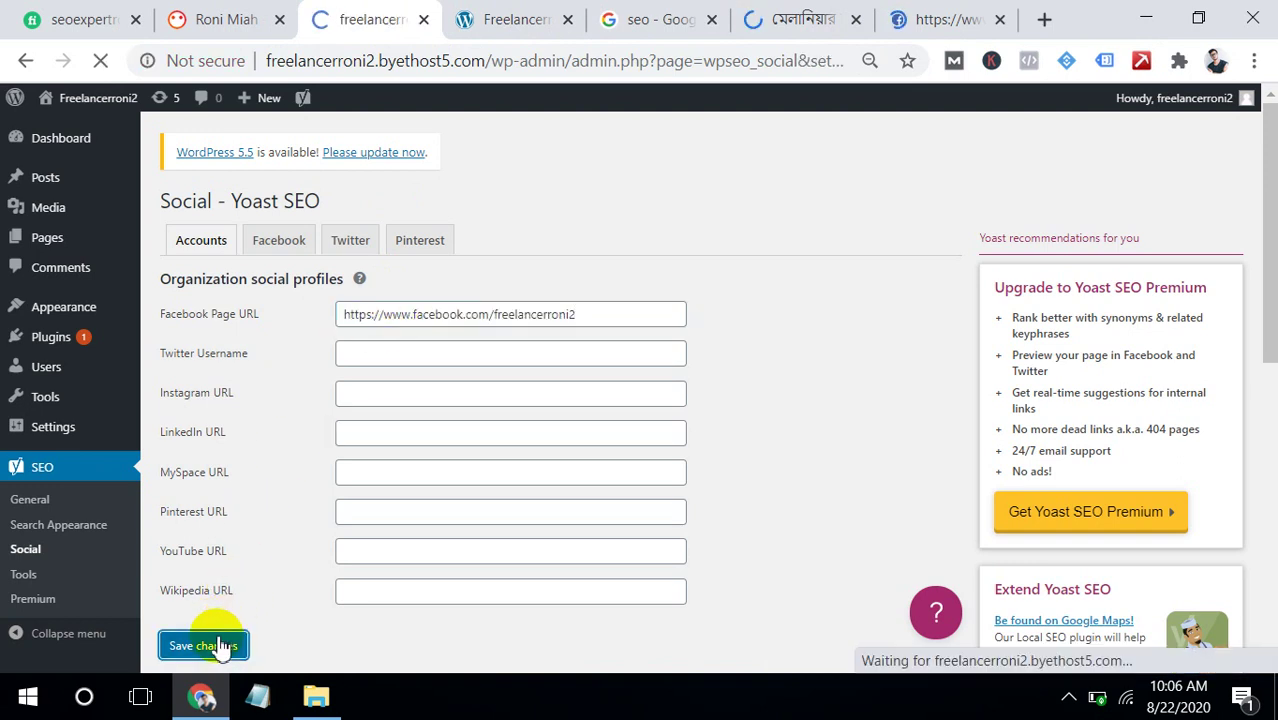
Look through the Facebook, Twitter and Pinterest social settings, including the Facebook App ID and Pinterest confirmation fields
{"action": "left_click", "coordinate": [282, 241]}
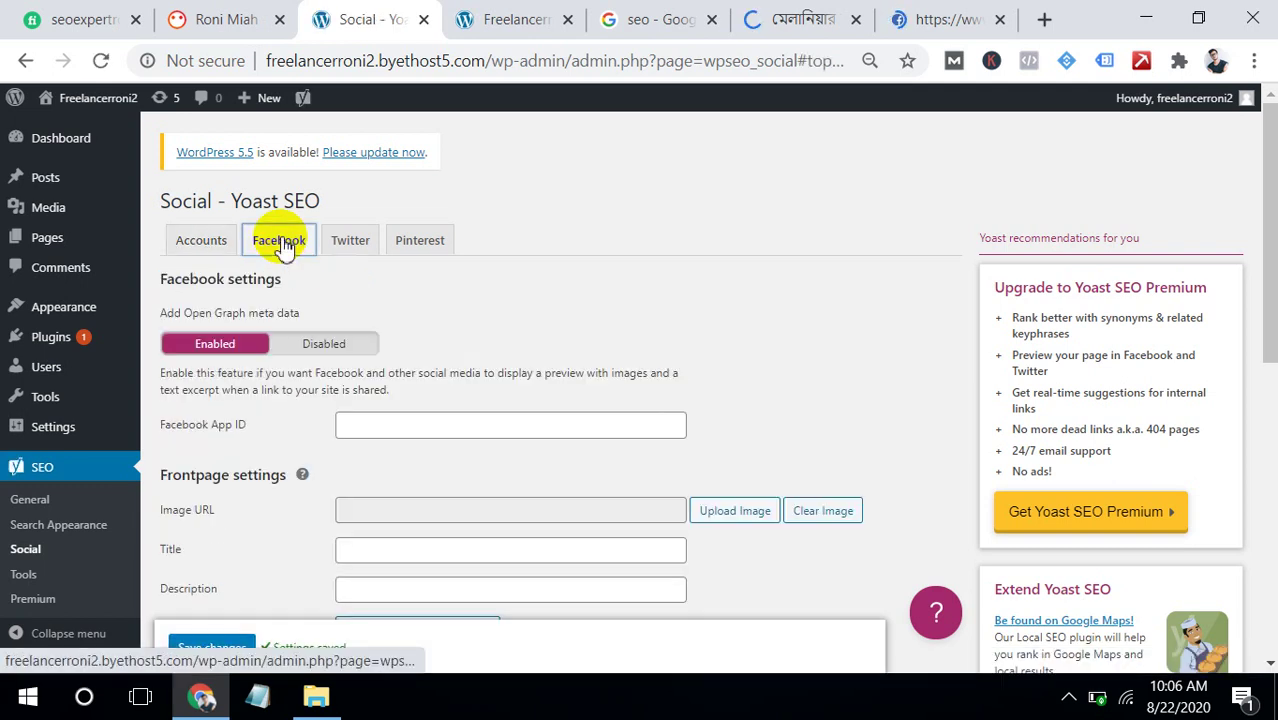
{"action": "left_click", "coordinate": [386, 430]}
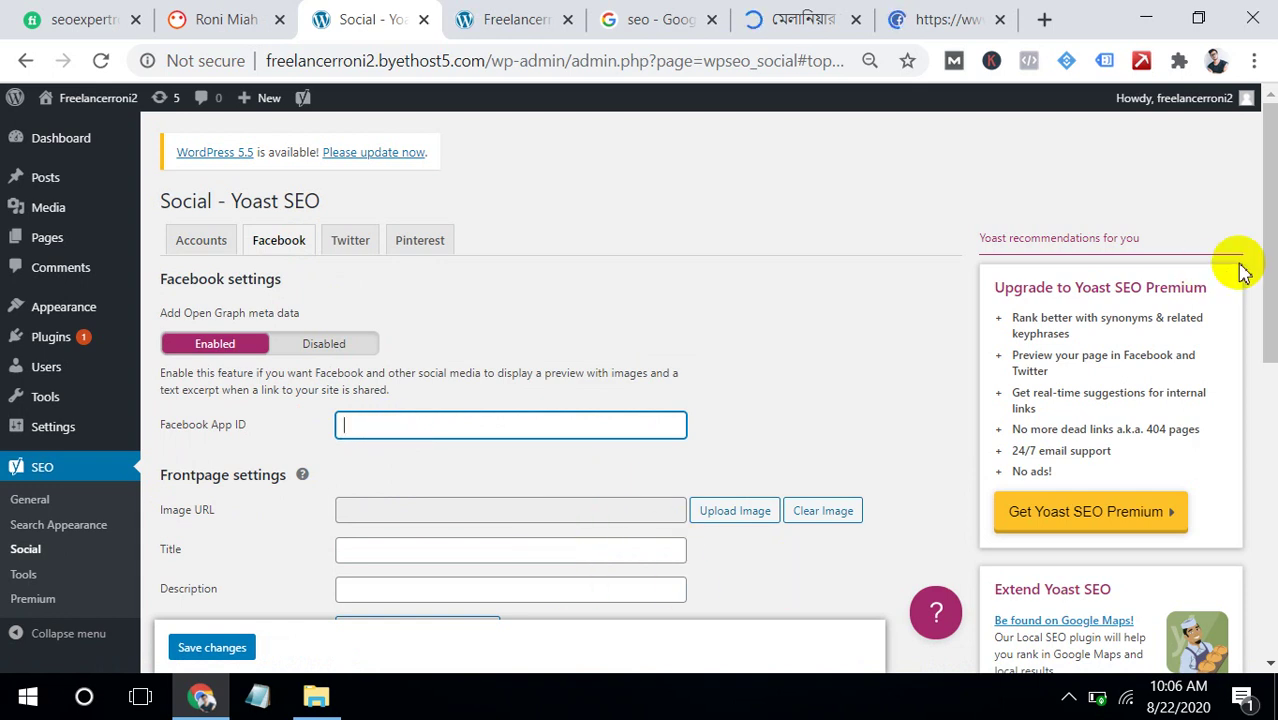
{"action": "left_click_drag", "start_coordinate": [1266, 258], "coordinate": [1258, 200]}
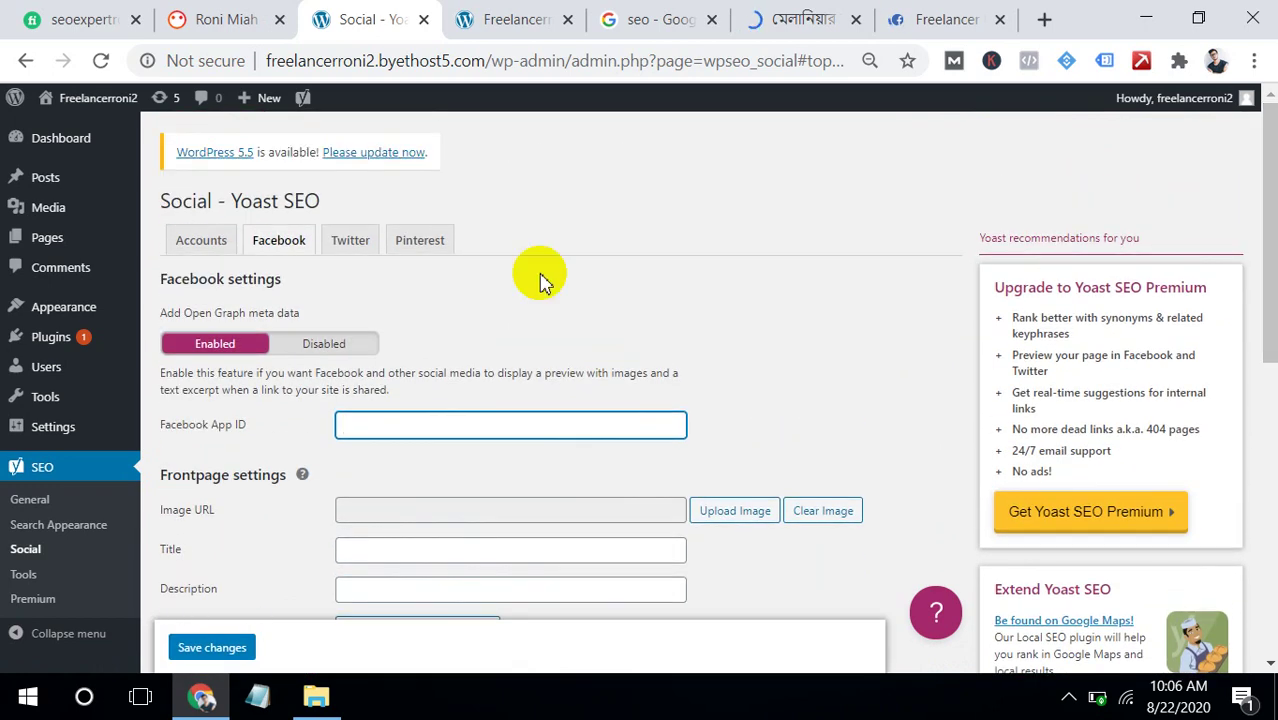
{"action": "left_click", "coordinate": [340, 252]}
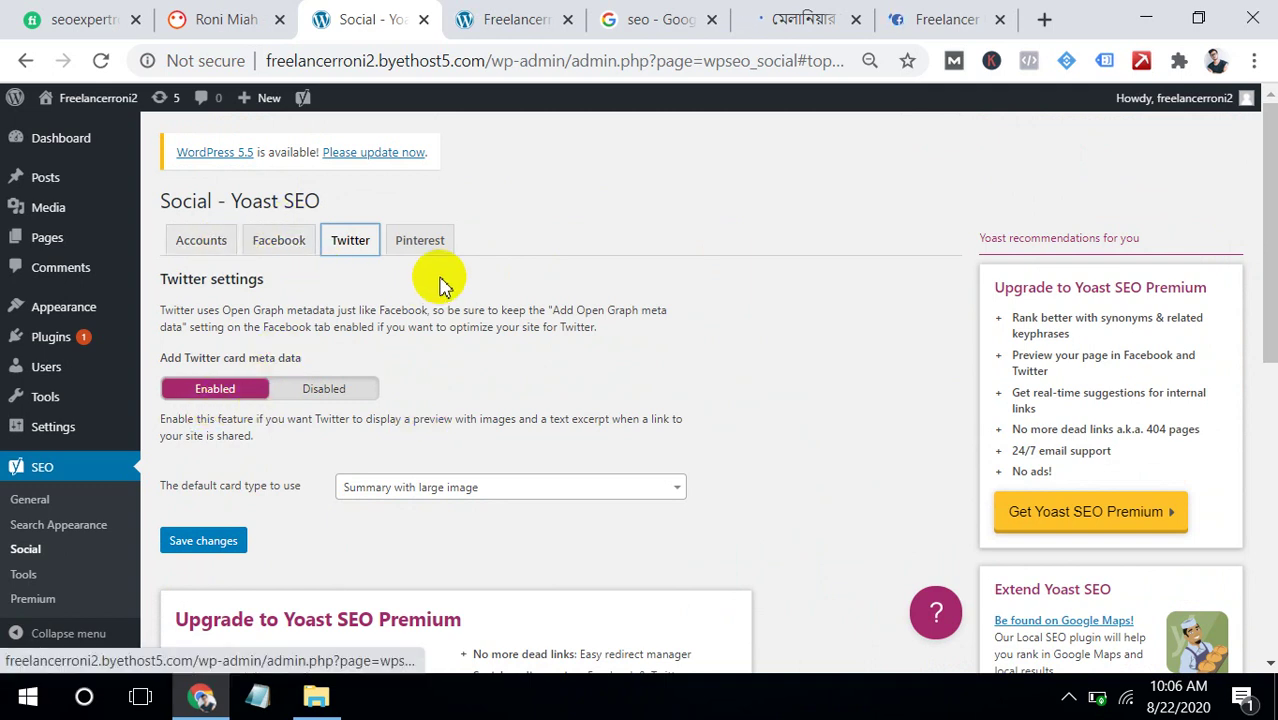
{"action": "left_click", "coordinate": [420, 245]}
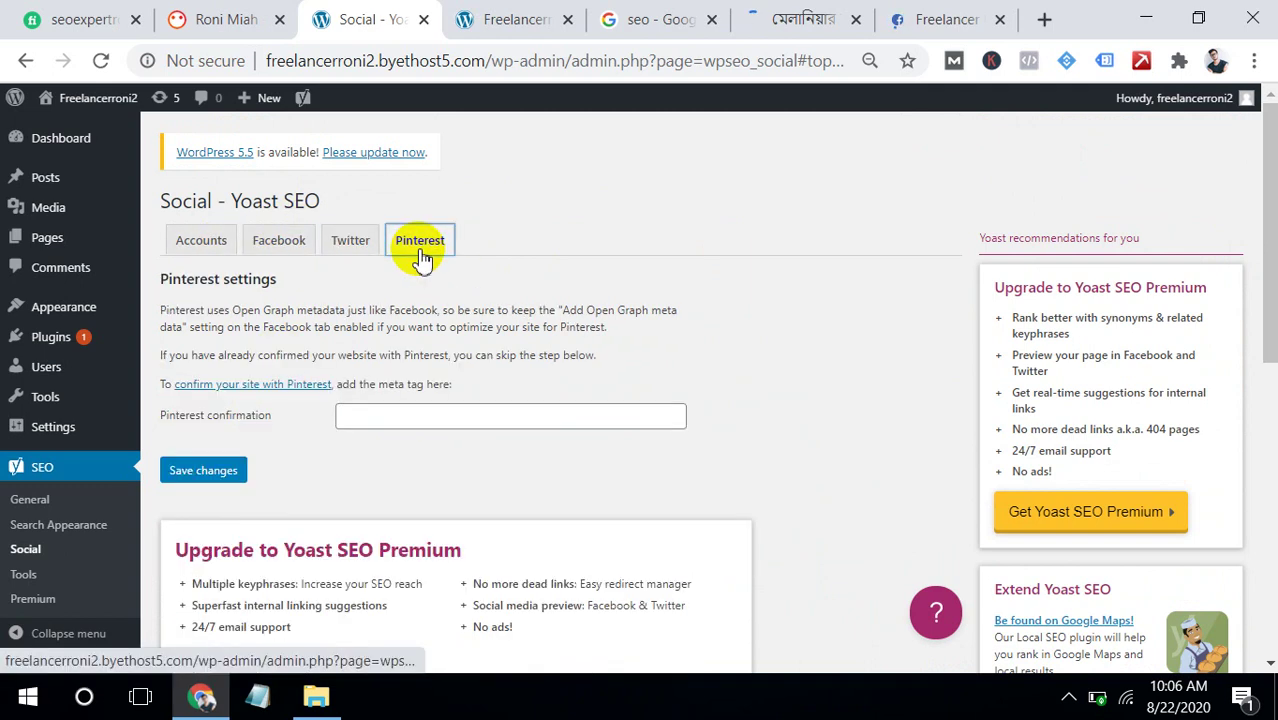
{"action": "left_click", "coordinate": [411, 418]}
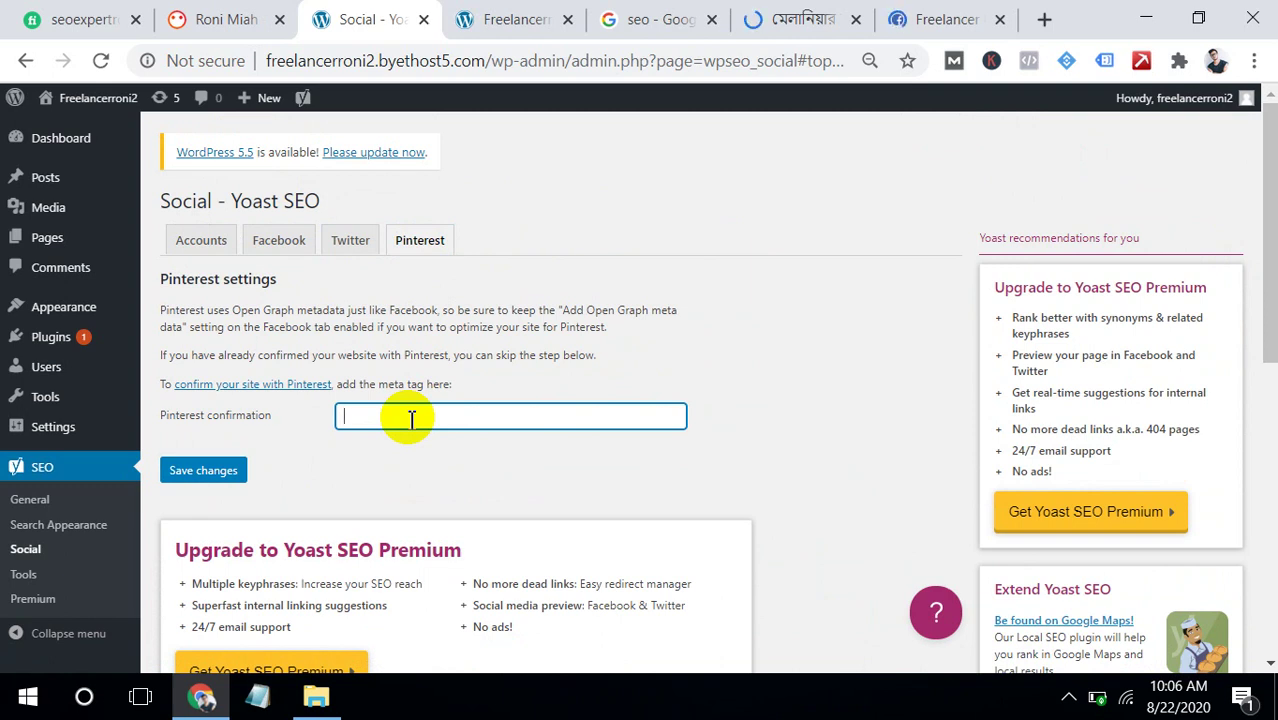
{"action": "left_click_drag", "start_coordinate": [1270, 205], "coordinate": [1258, 318]}
Open the File editor in Yoast's Tools and create a robots.txt file
{"action": "left_click", "coordinate": [90, 557]}
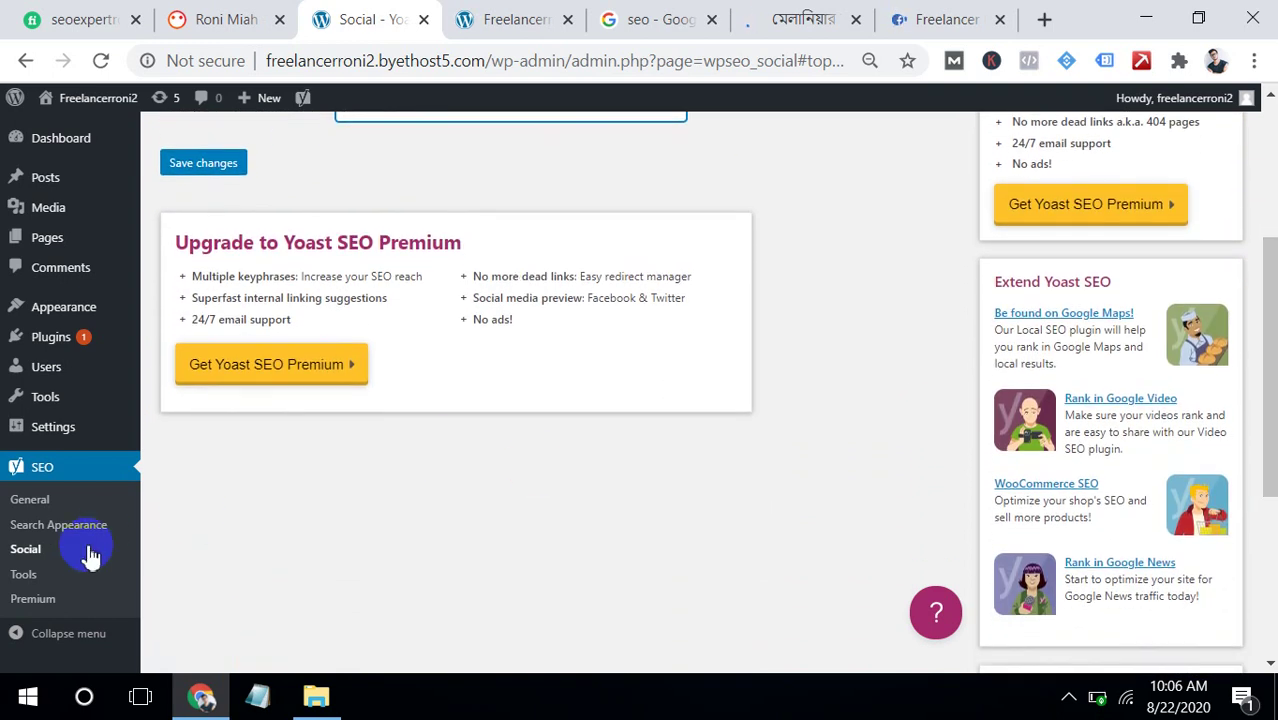
{"action": "left_click", "coordinate": [35, 577]}
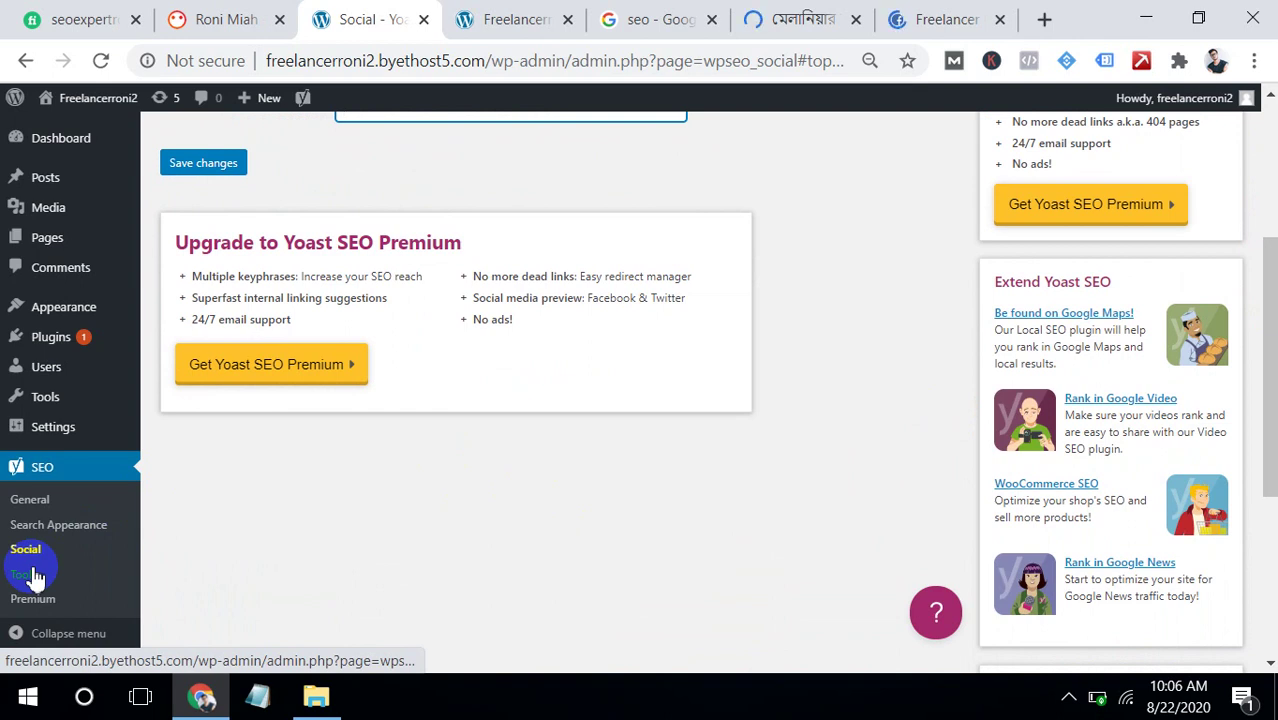
{"action": "left_click", "coordinate": [25, 582]}
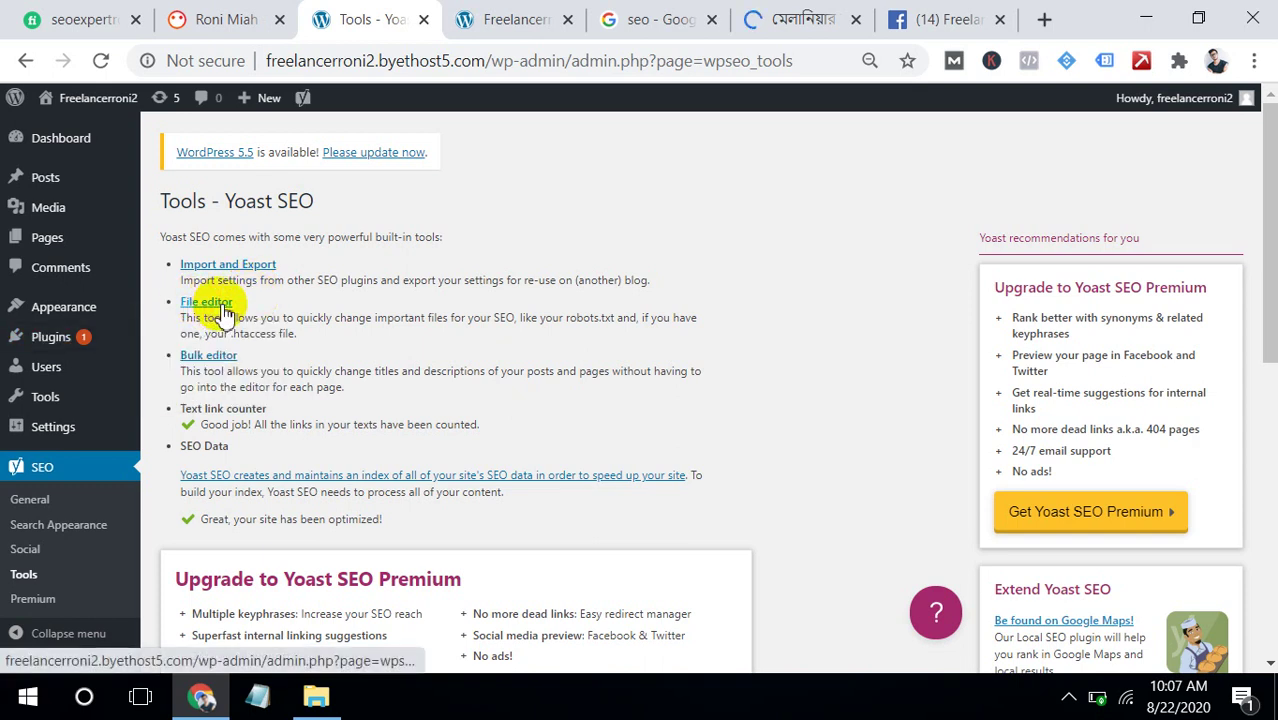
{"action": "left_click", "coordinate": [224, 314]}
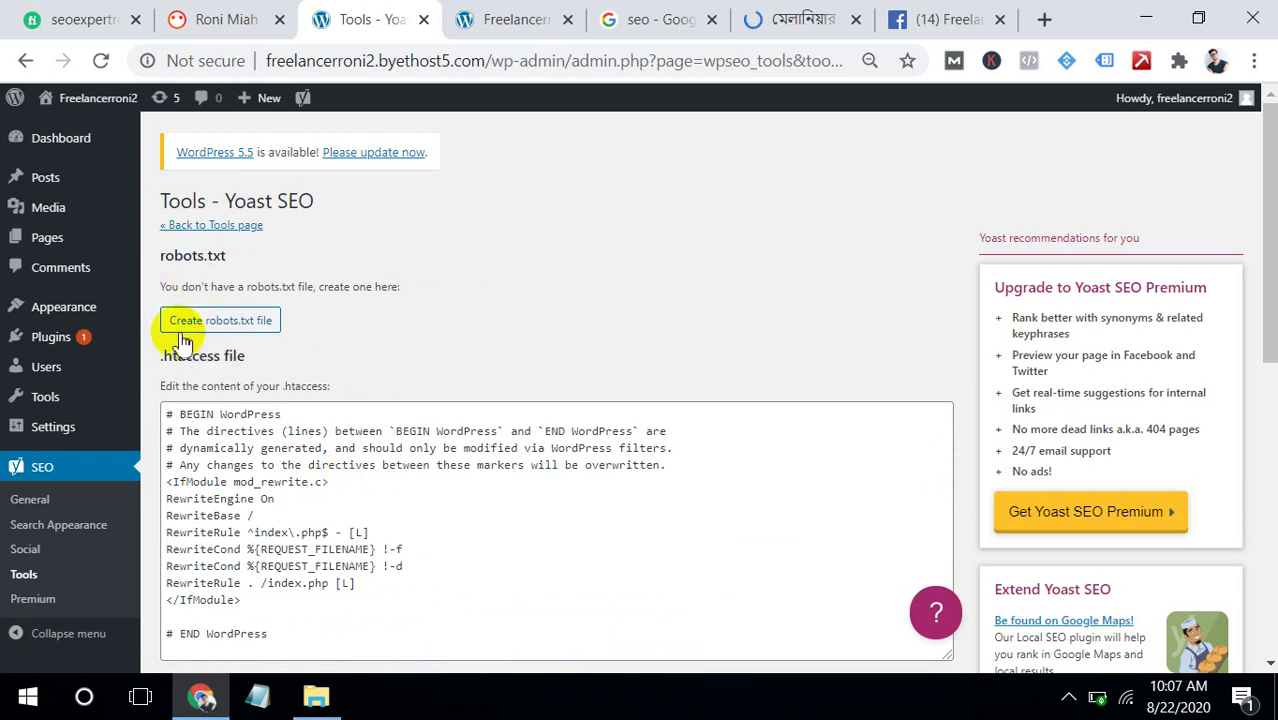
{"action": "left_click_drag", "start_coordinate": [166, 357], "coordinate": [281, 378]}
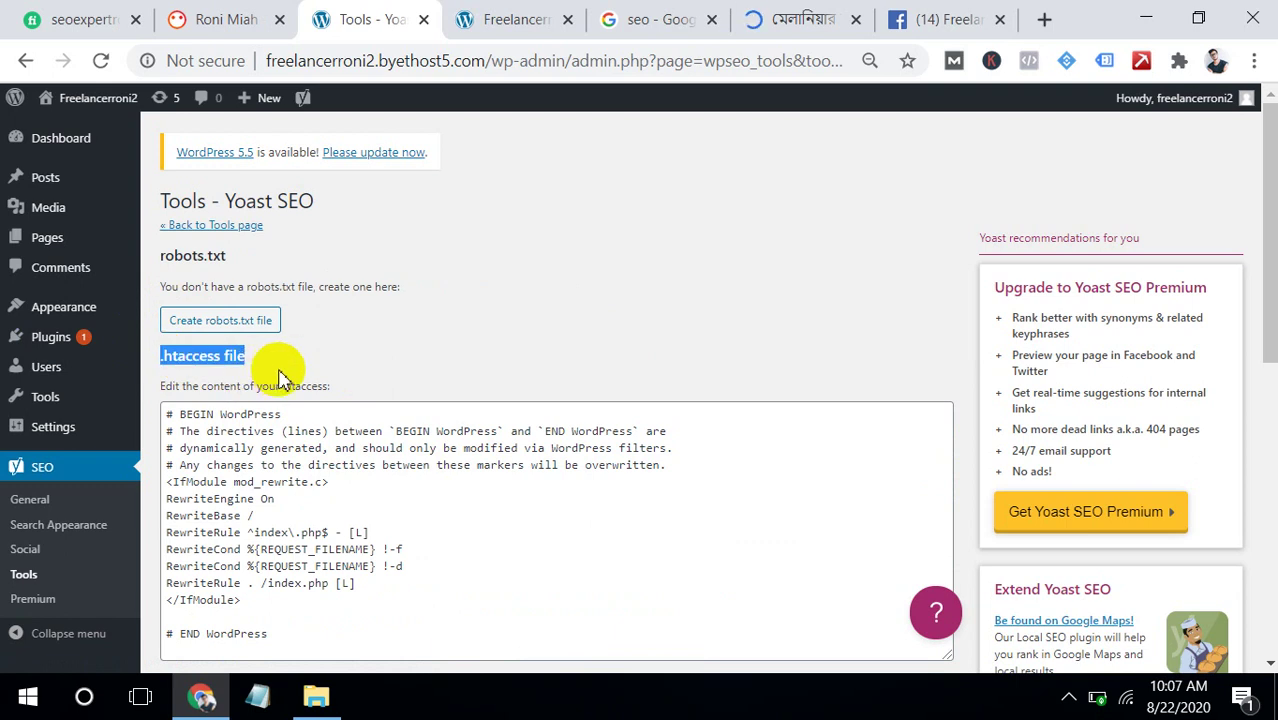
{"action": "left_click", "coordinate": [251, 331]}
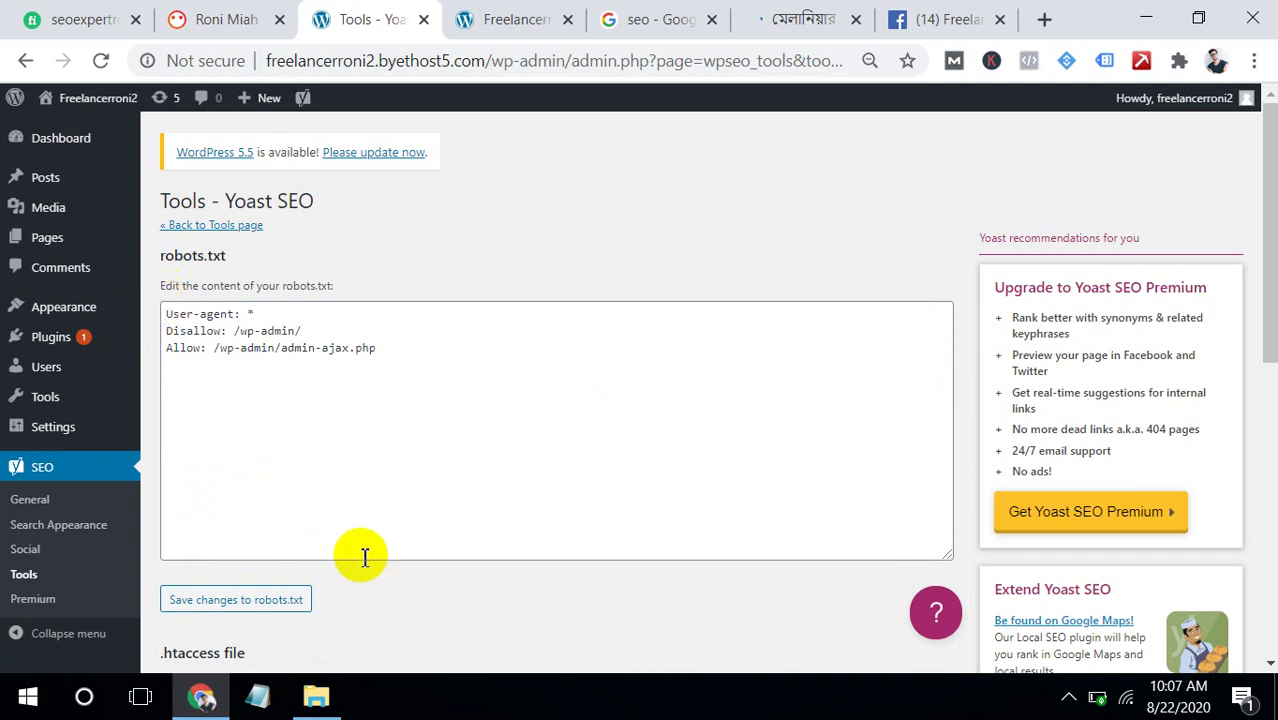
Return to Yoast's Tools and examine the new SEO title and new meta description fields in the Bulk editor
{"action": "left_click", "coordinate": [30, 68]}
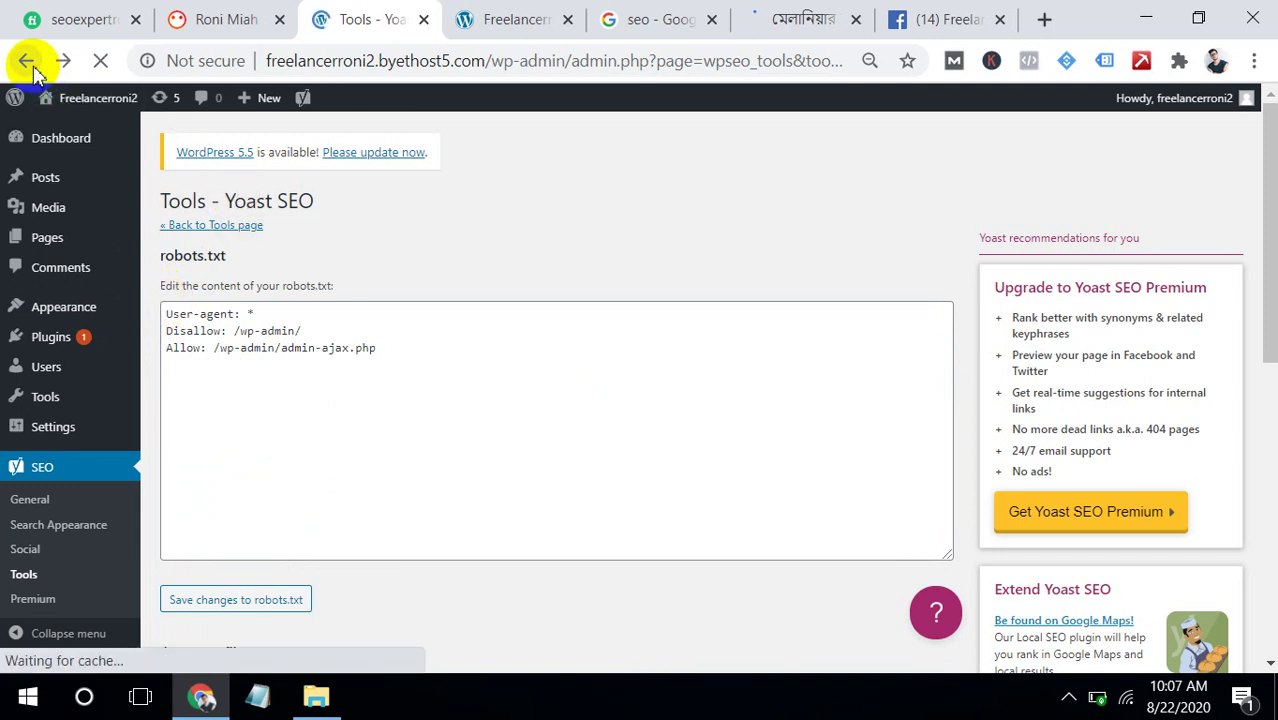
{"action": "left_click", "coordinate": [26, 578]}
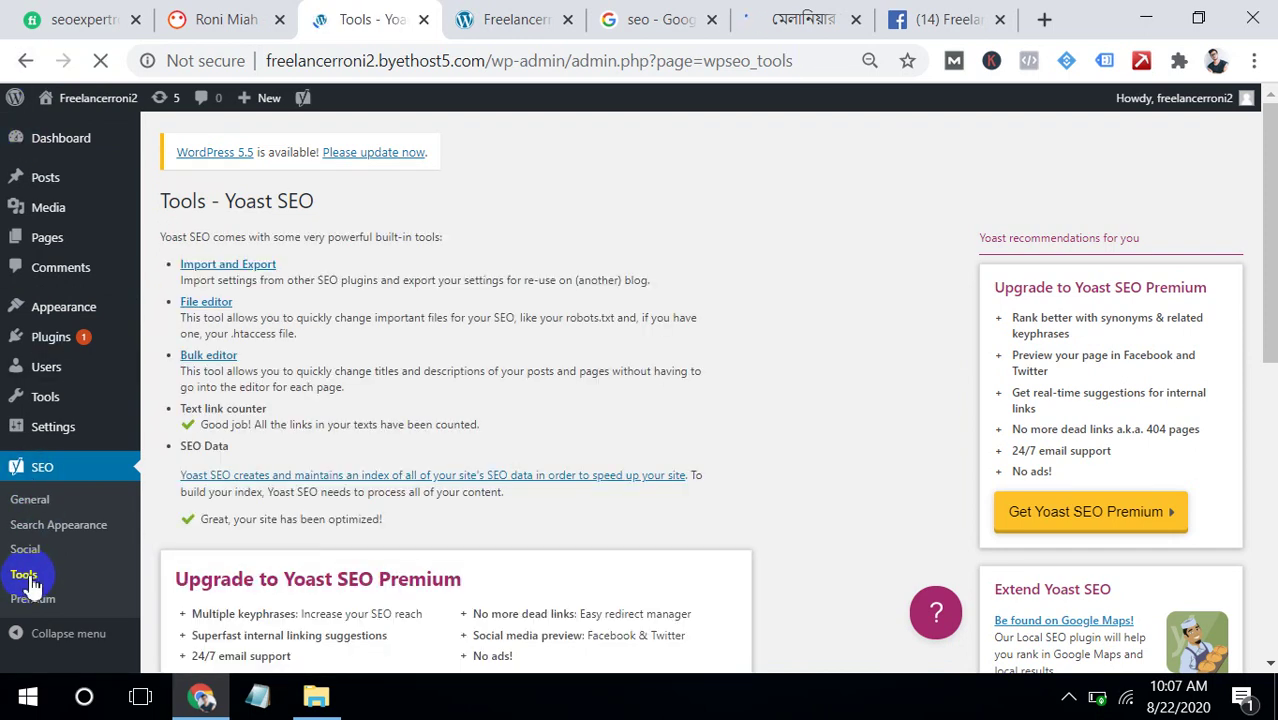
{"action": "left_click", "coordinate": [204, 360]}
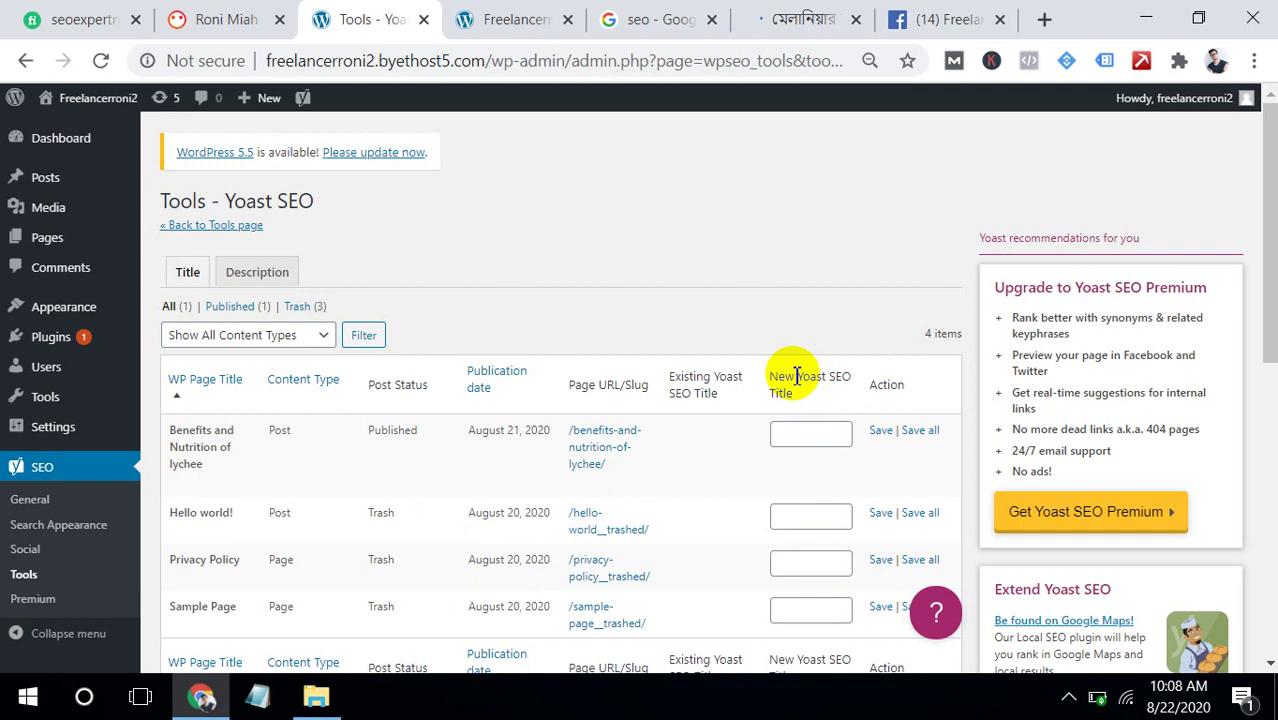
{"action": "left_click_drag", "start_coordinate": [797, 376], "coordinate": [827, 400]}
{"action": "left_click", "coordinate": [820, 441]}
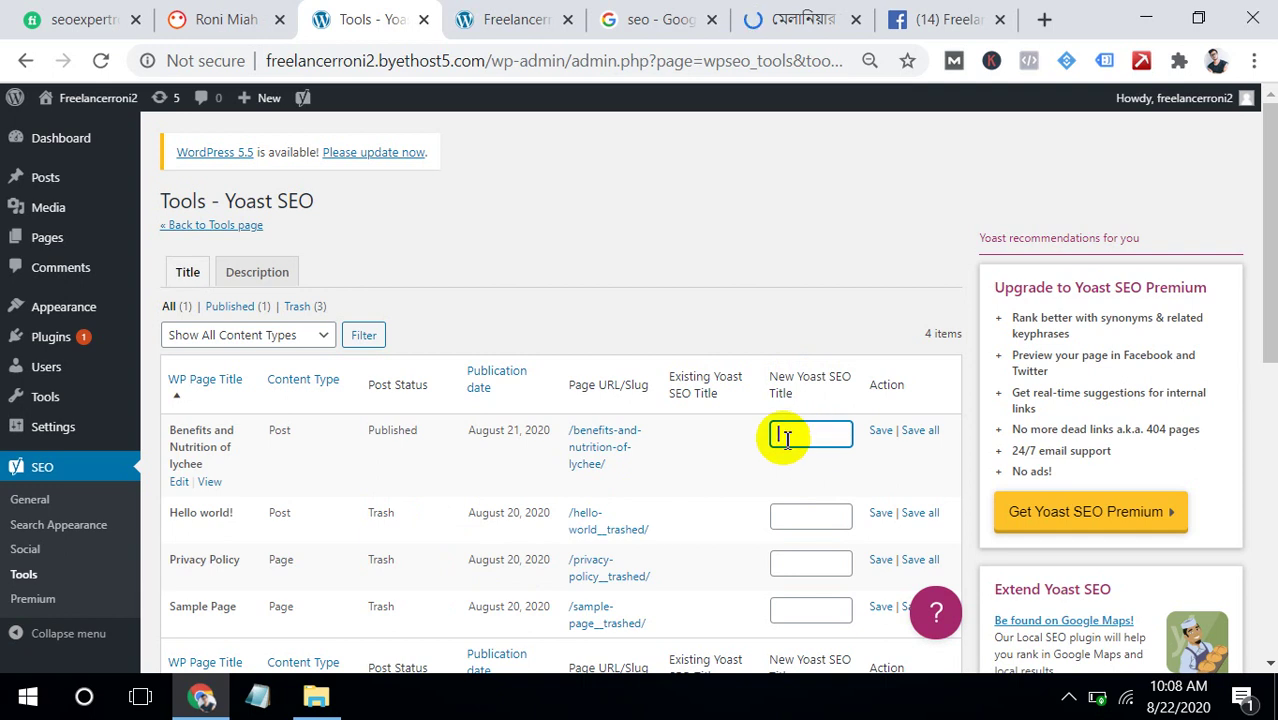
{"action": "left_click", "coordinate": [238, 274]}
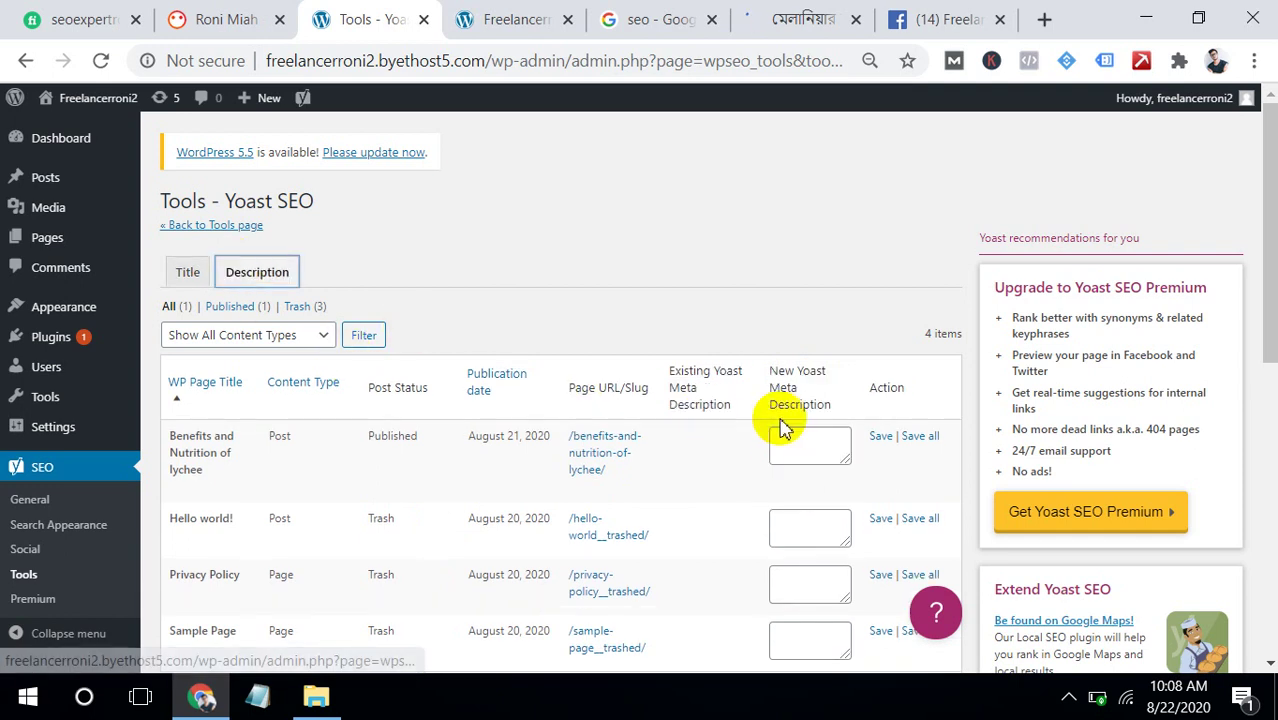
{"action": "left_click", "coordinate": [790, 441]}
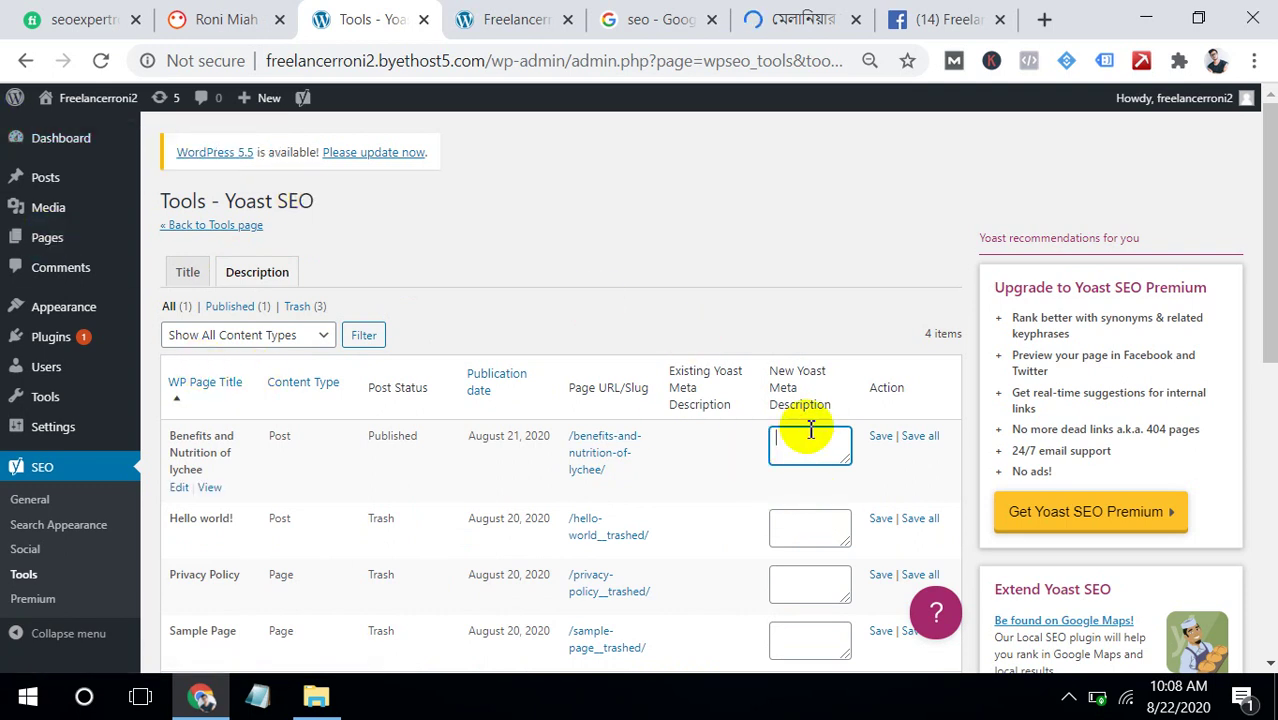
{"action": "left_click_drag", "start_coordinate": [1265, 265], "coordinate": [1265, 150]}
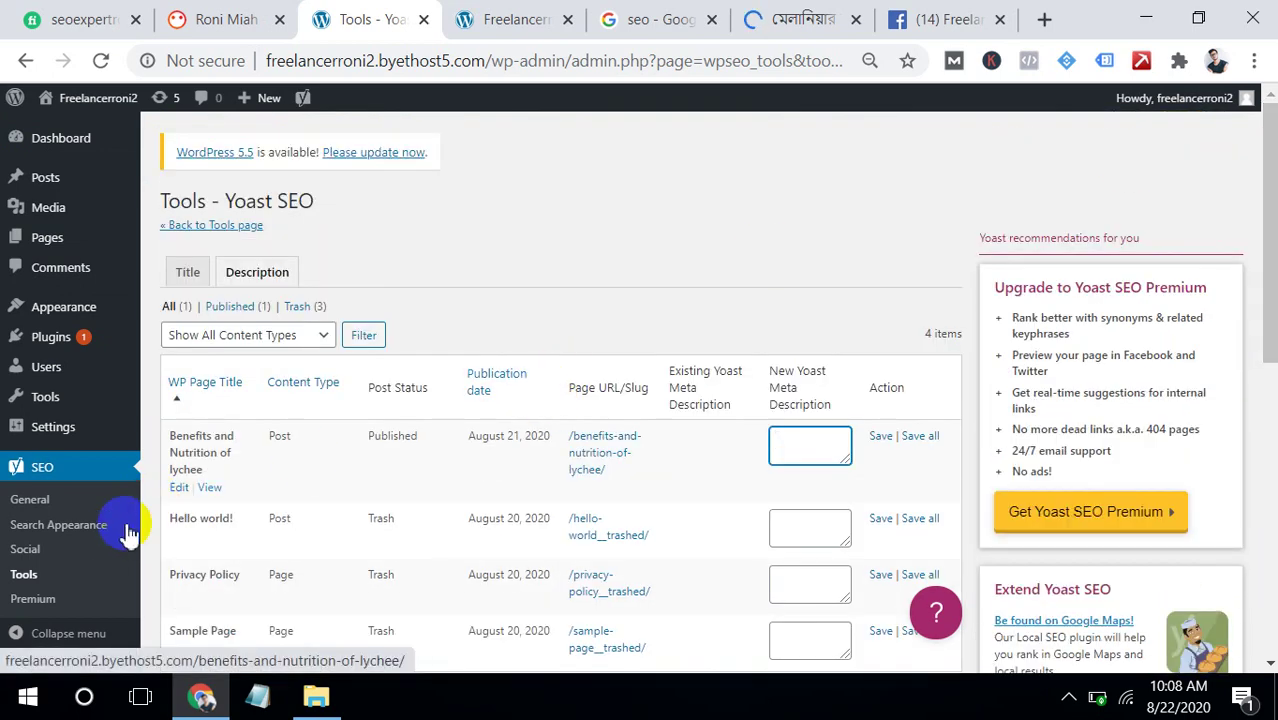
Open Yoast's Premium page, look through the yoast.com comparison of Premium with the free version, and close the comparison
{"action": "left_click", "coordinate": [83, 585]}
{"action": "left_click", "coordinate": [47, 598]}
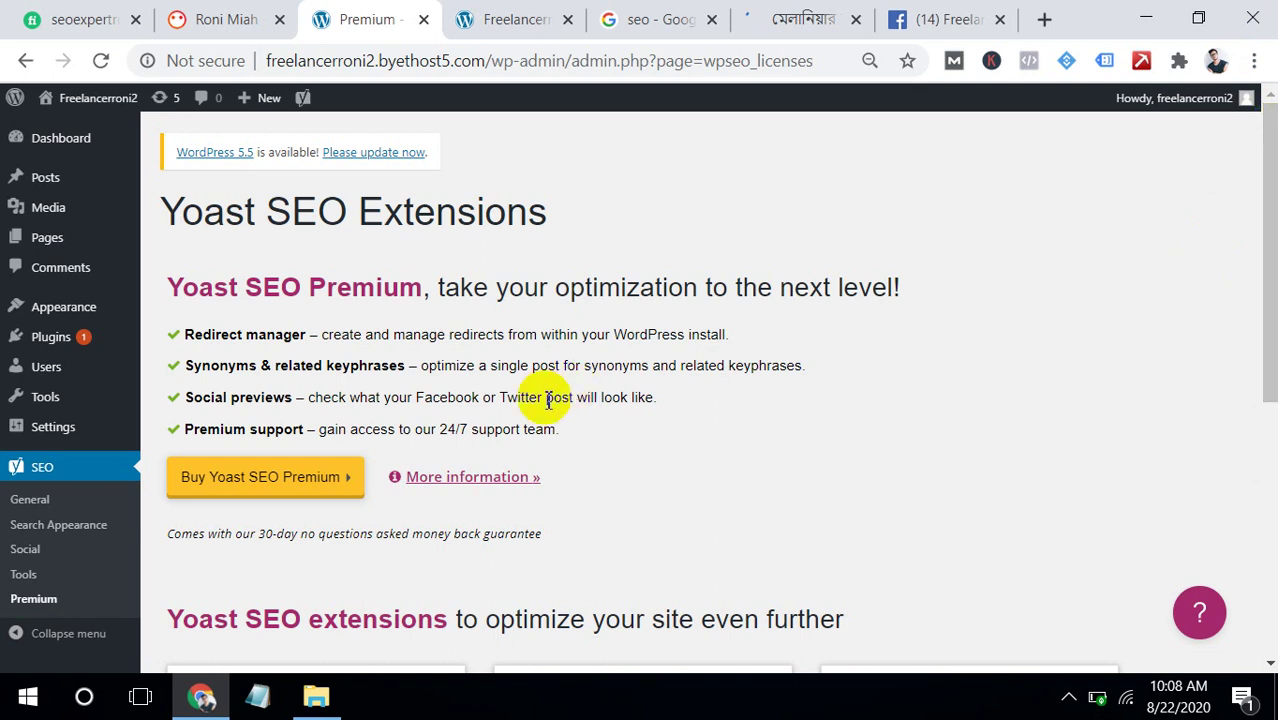
{"action": "left_click", "coordinate": [277, 490]}
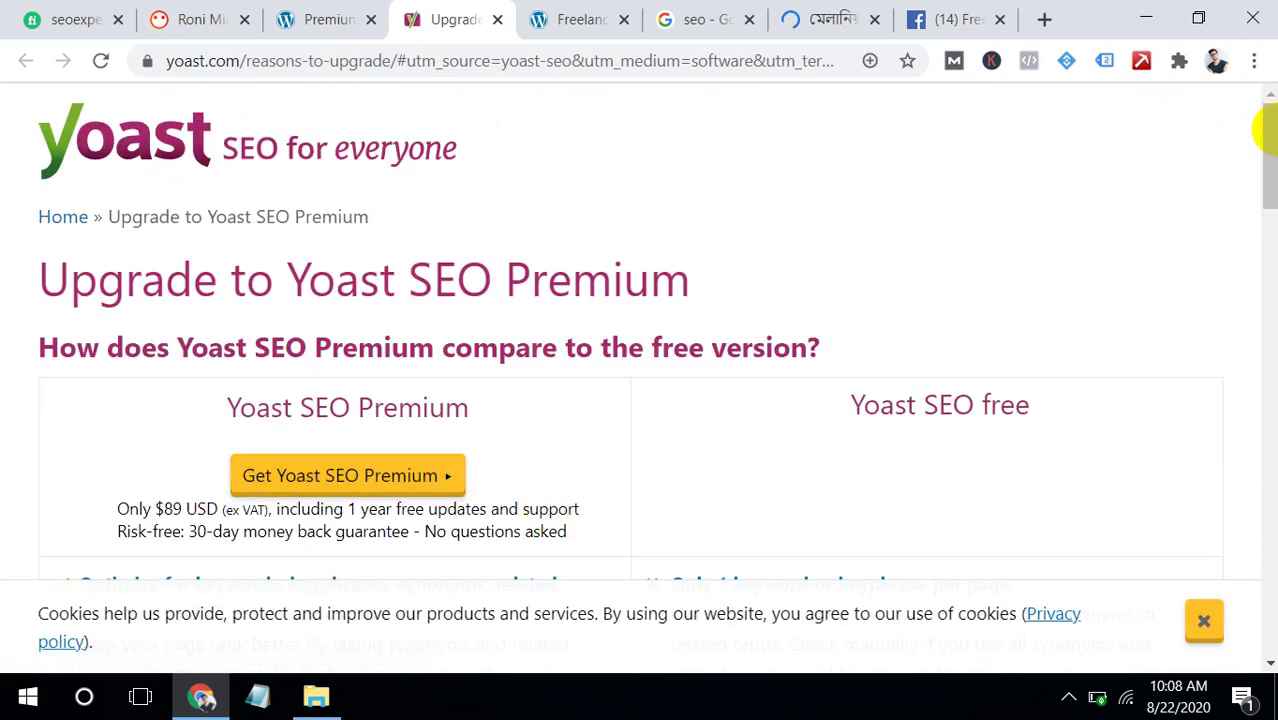
{"action": "left_click_drag", "start_coordinate": [1270, 135], "coordinate": [1267, 210]}
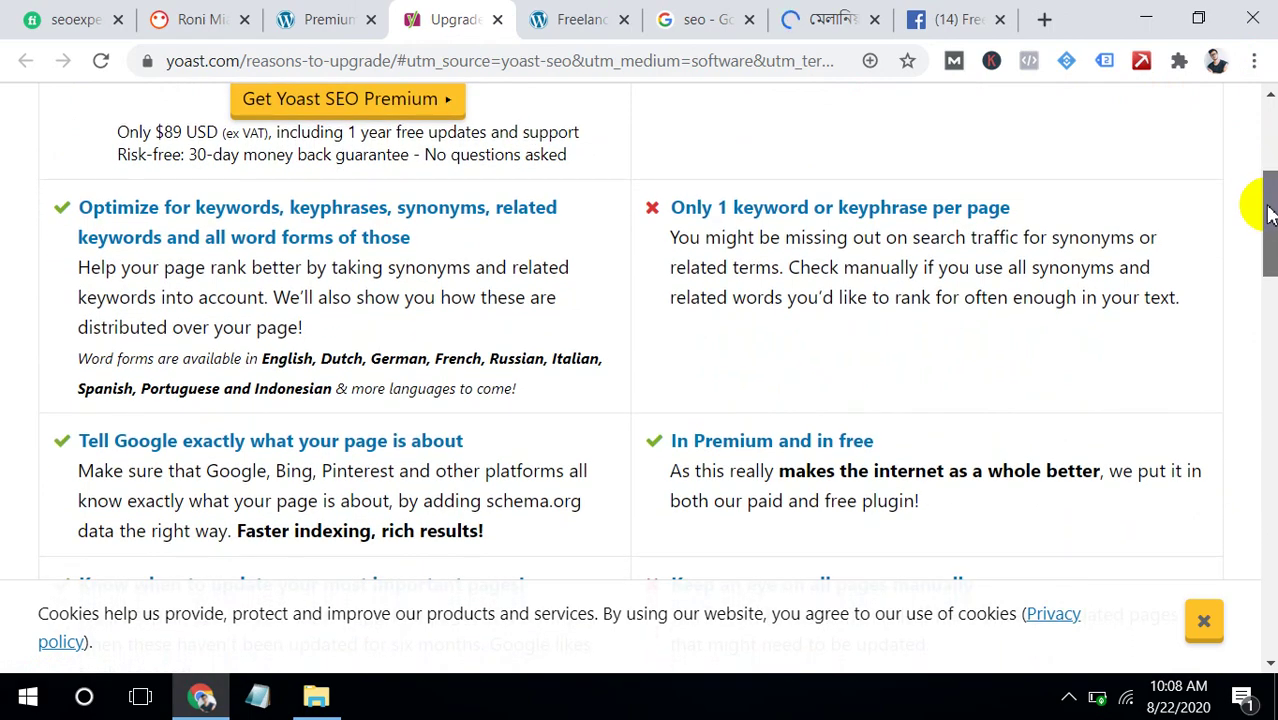
{"action": "left_click_drag", "start_coordinate": [1270, 210], "coordinate": [1266, 118]}
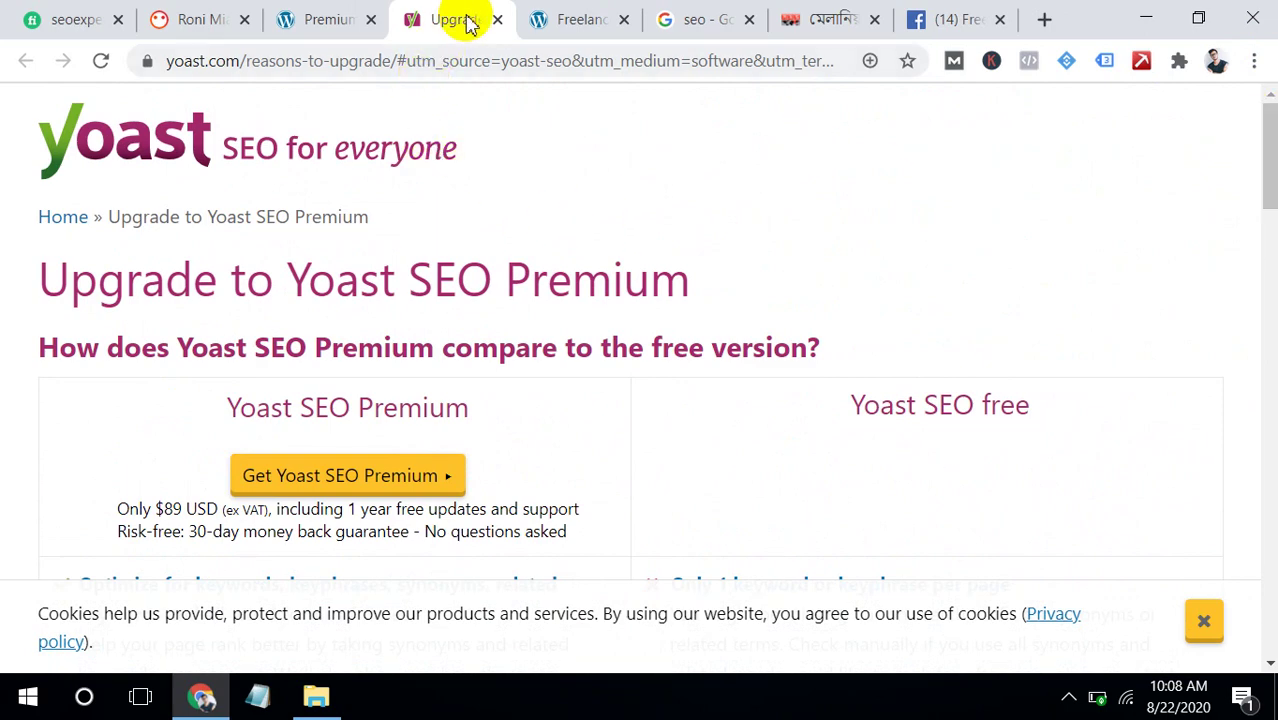
{"action": "left_click", "coordinate": [497, 19]}
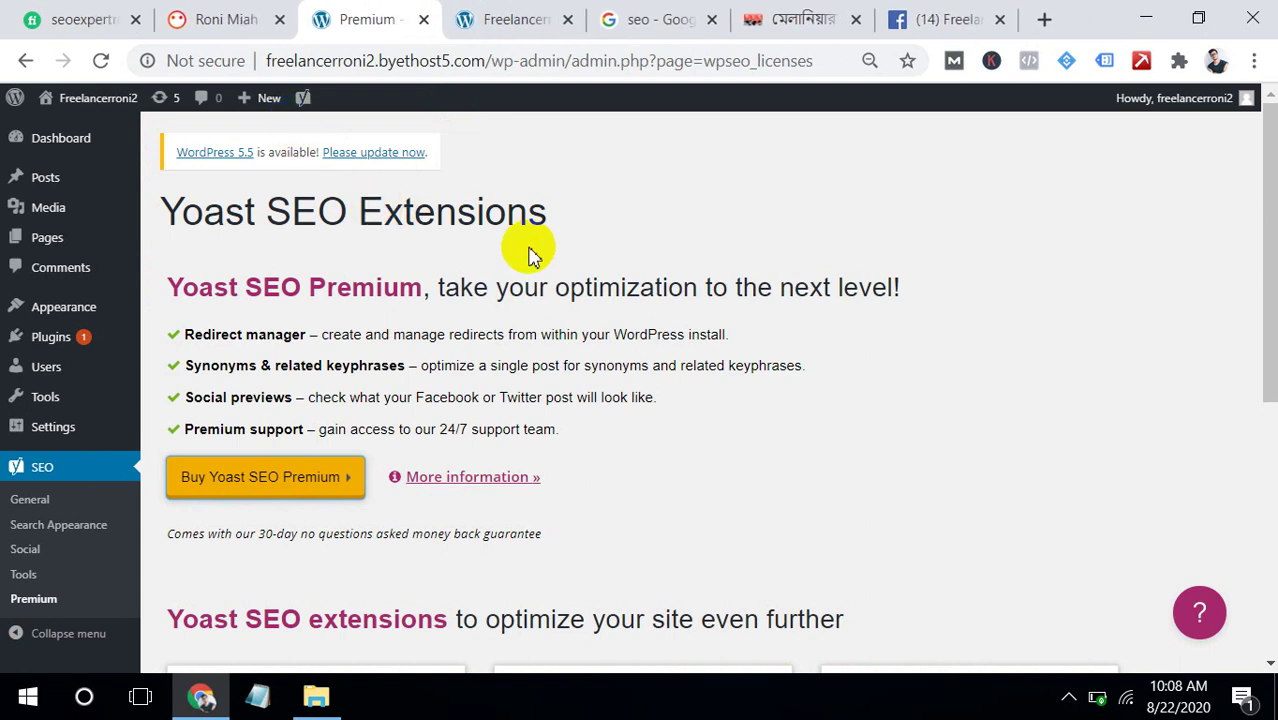